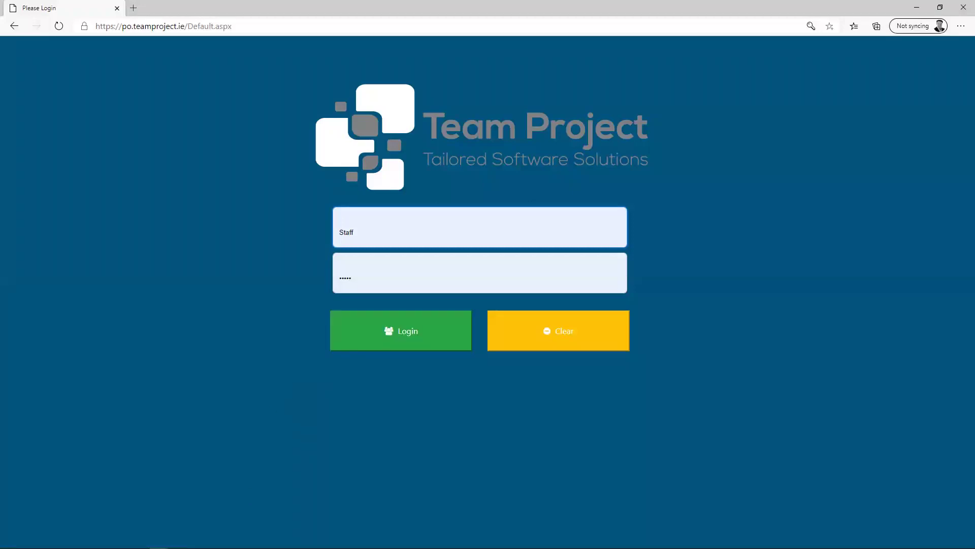
left_click(178, 541)
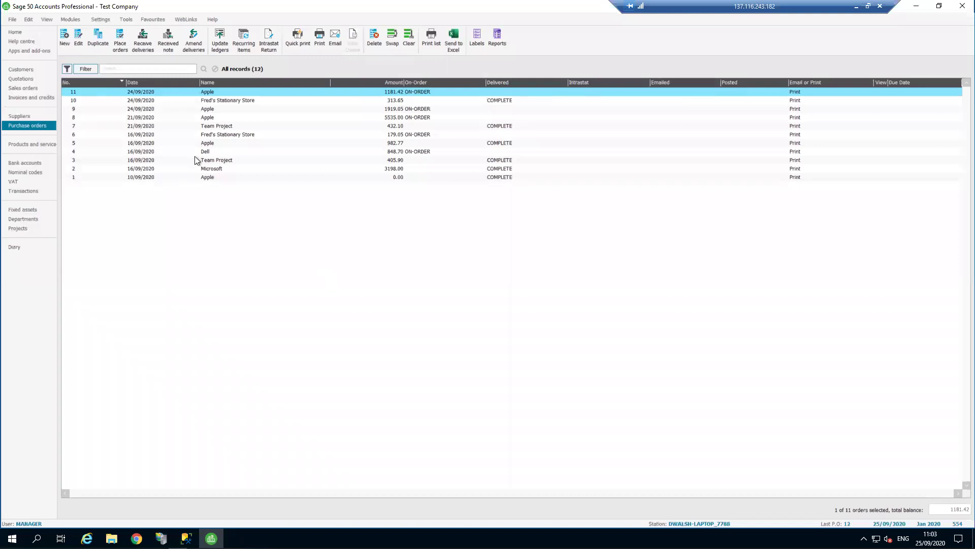
left_click(97, 20)
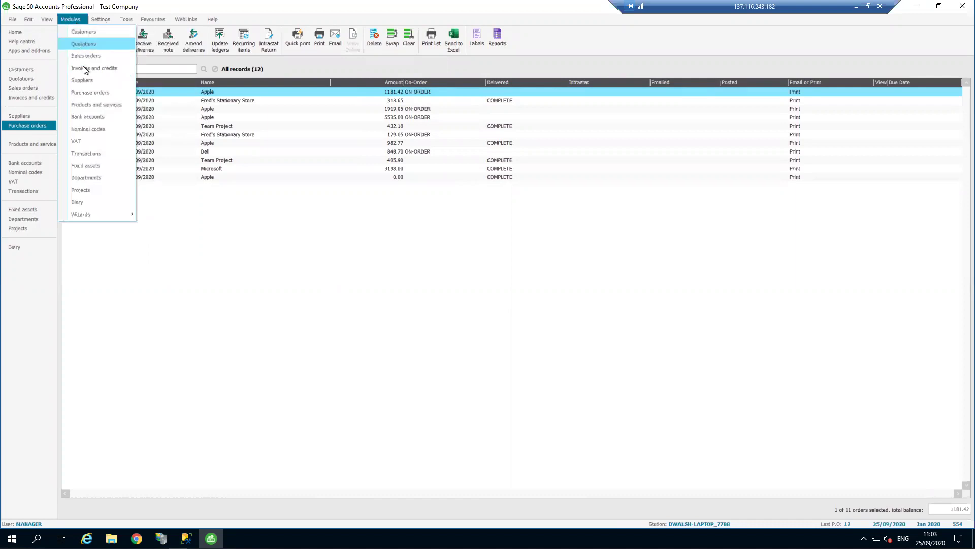
left_click(85, 80)
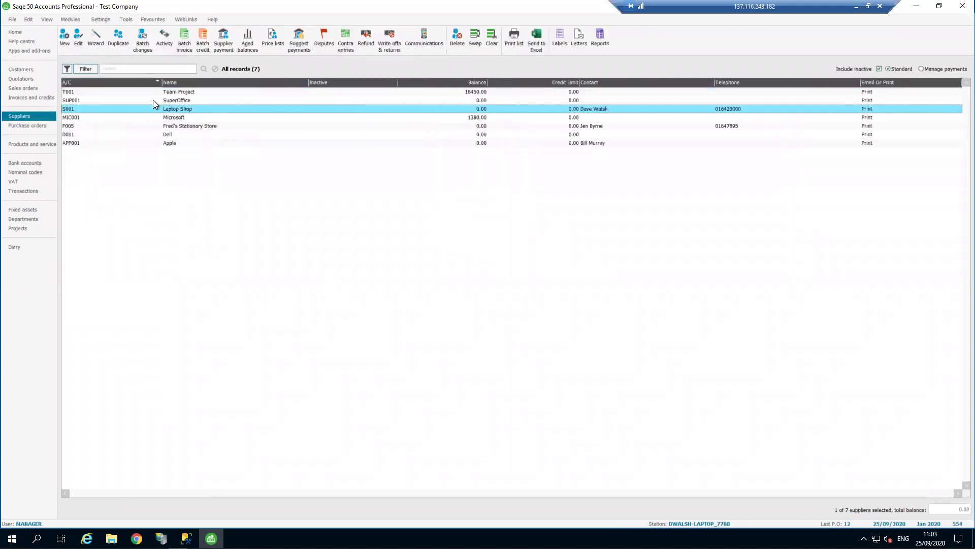
left_click(69, 19)
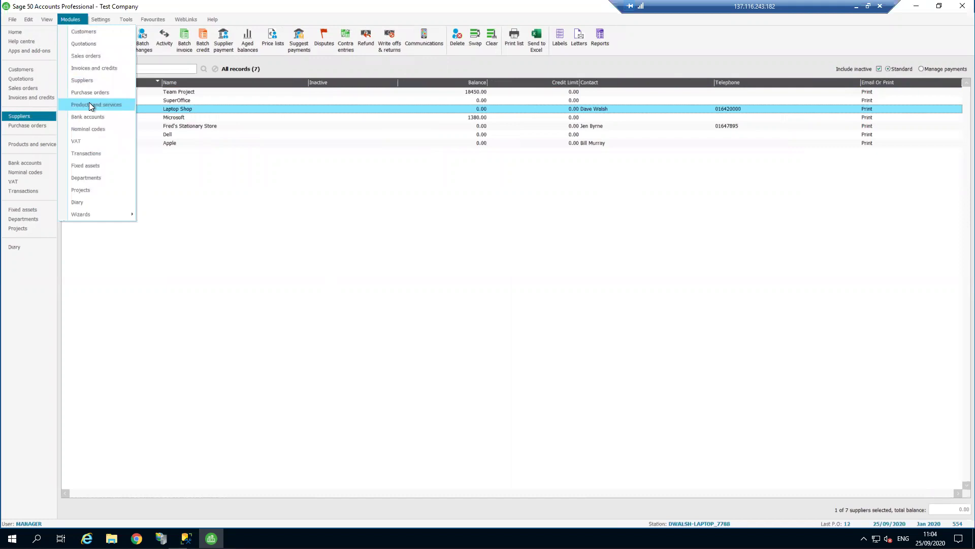
left_click(90, 106)
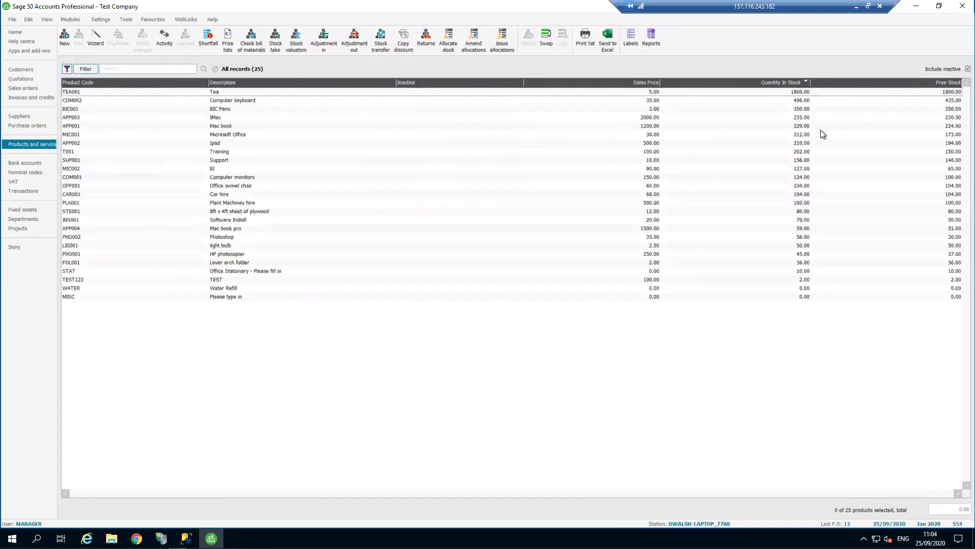
left_click(857, 6)
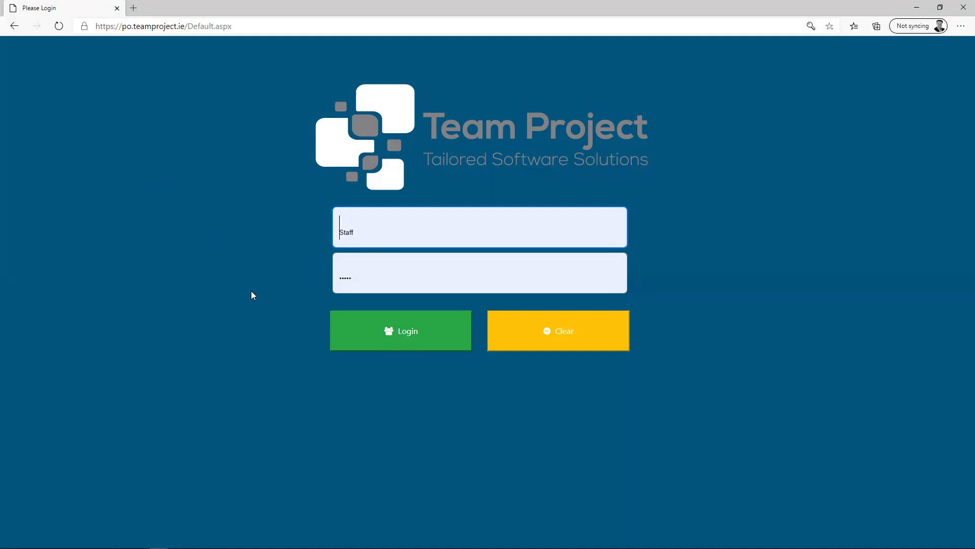
- Sign in as Staff and filter requests to Open and Sent for Approval statuses
left_click(401, 347)
left_click(404, 335)
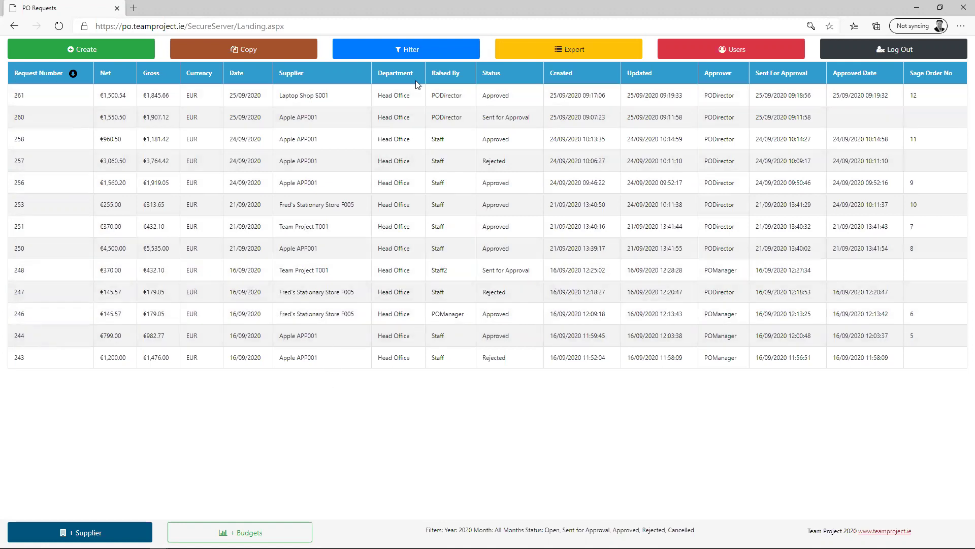
left_click(412, 52)
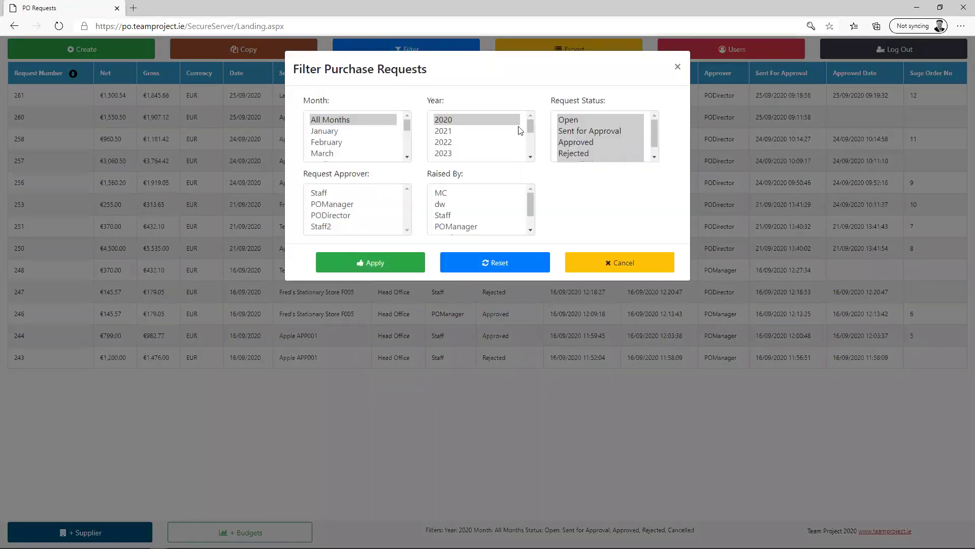
left_click(576, 120)
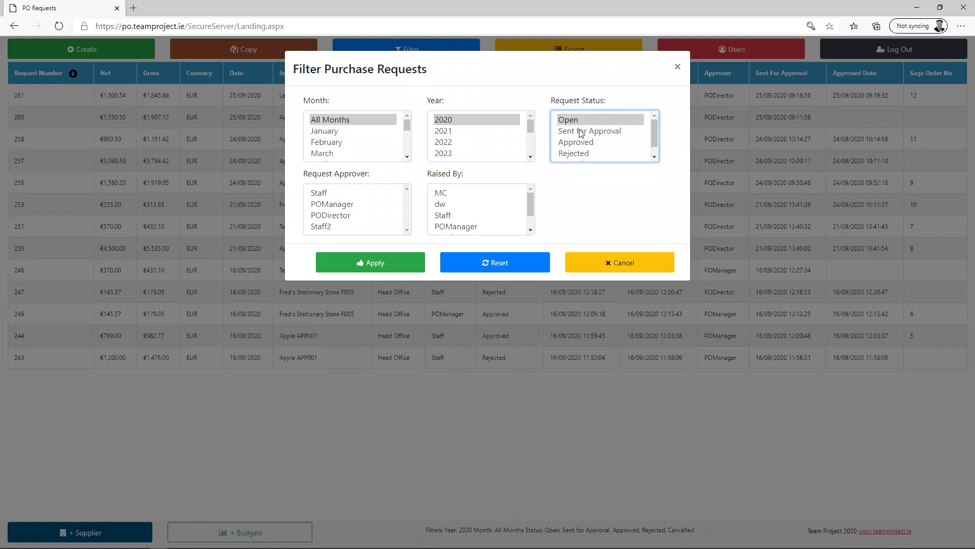
left_click(581, 131, "ctrl")
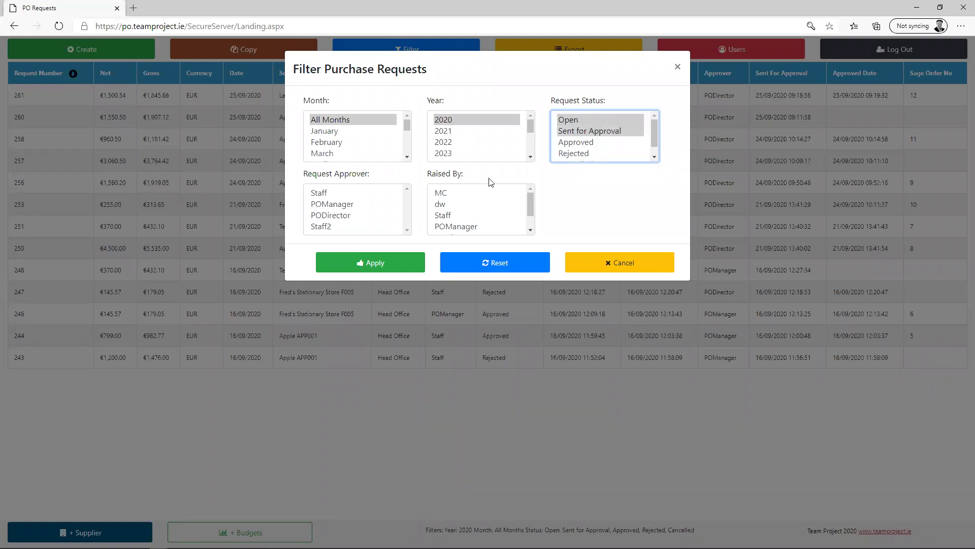
left_click(383, 267)
left_click(382, 264)
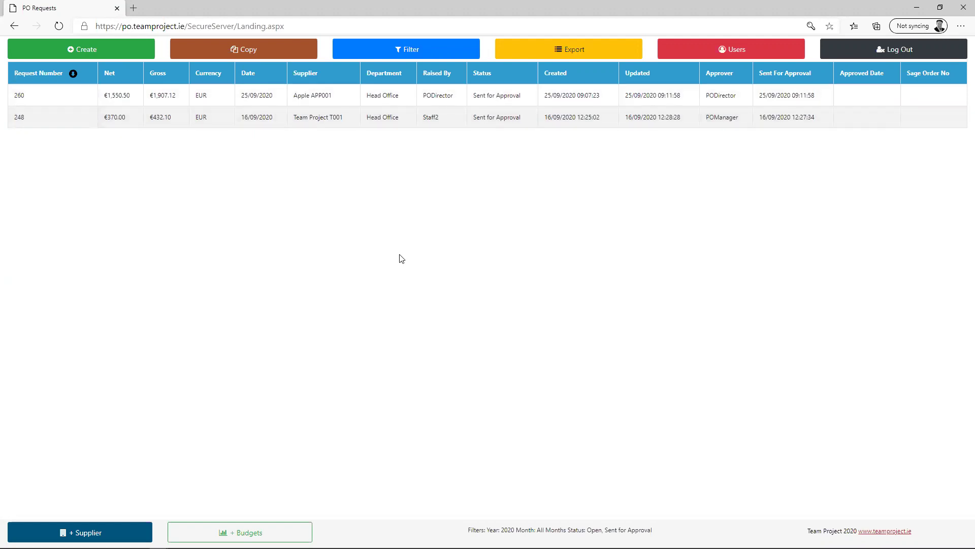
- Create request 262 with supplier Apple APP001 and approver PODirector
left_click(95, 50)
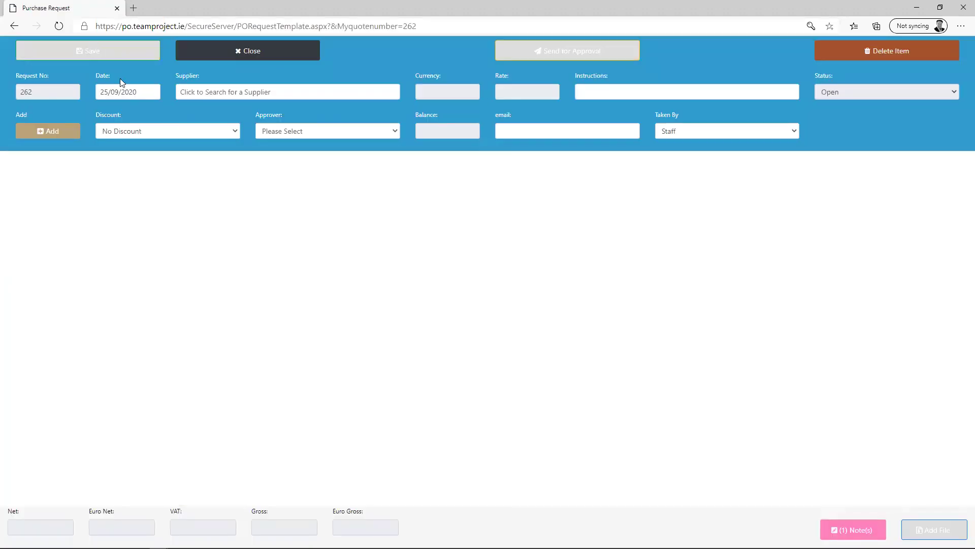
left_click(202, 92)
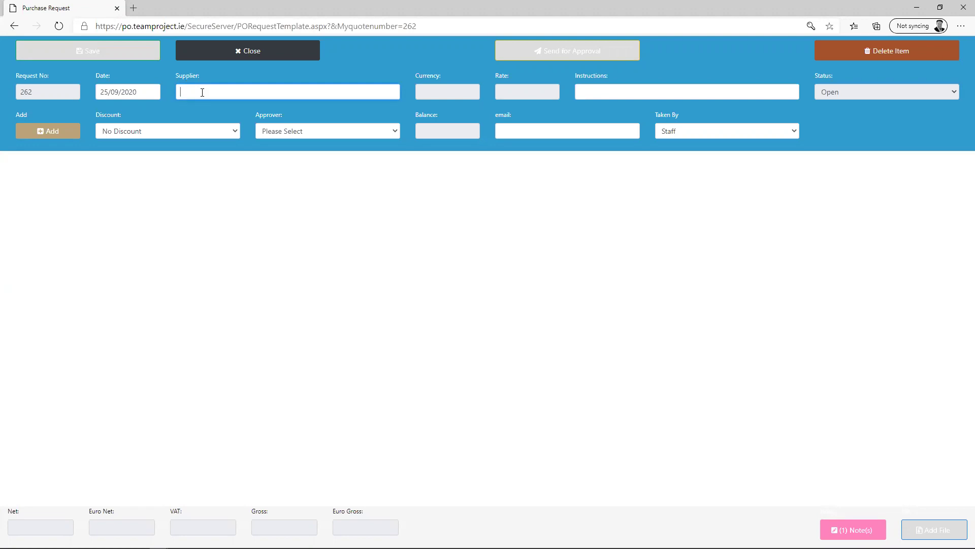
type("a")
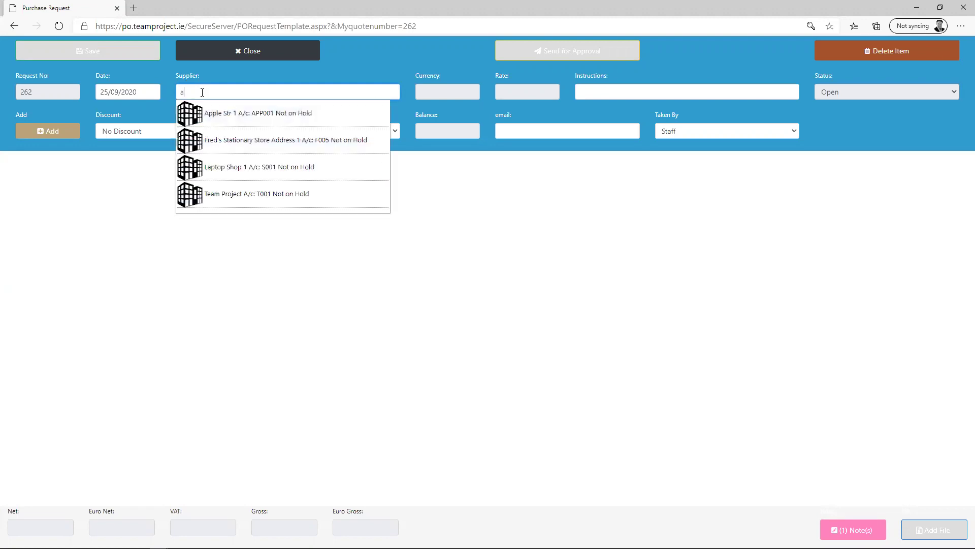
left_click(216, 115)
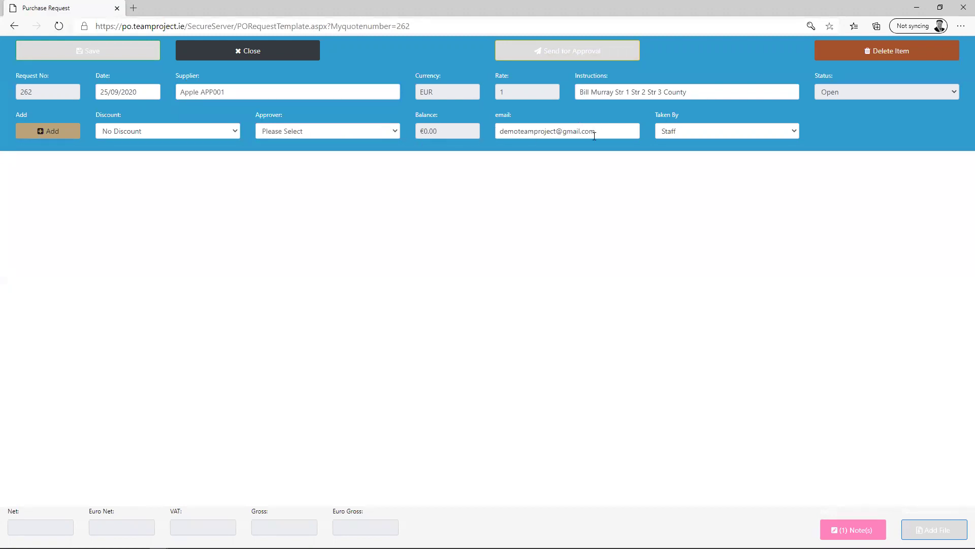
left_click(292, 135)
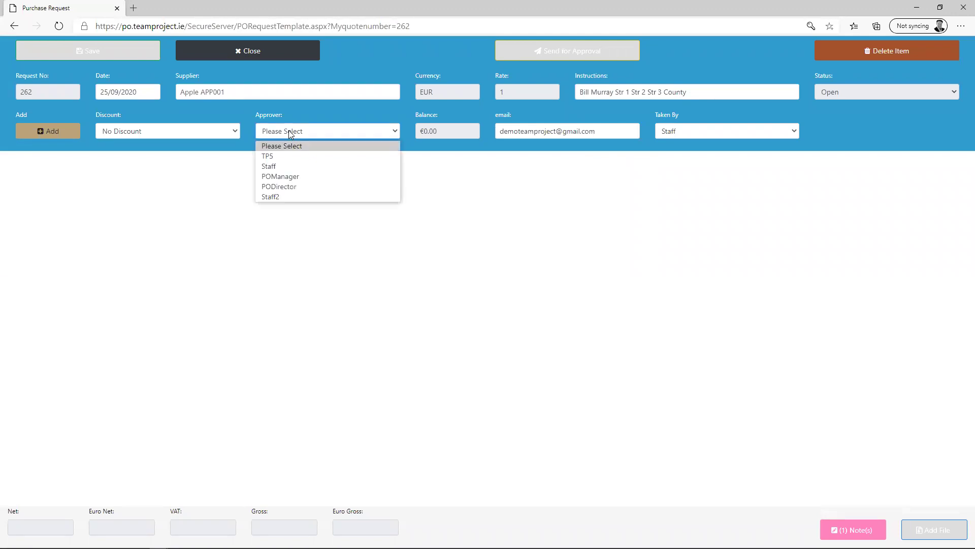
left_click(282, 190)
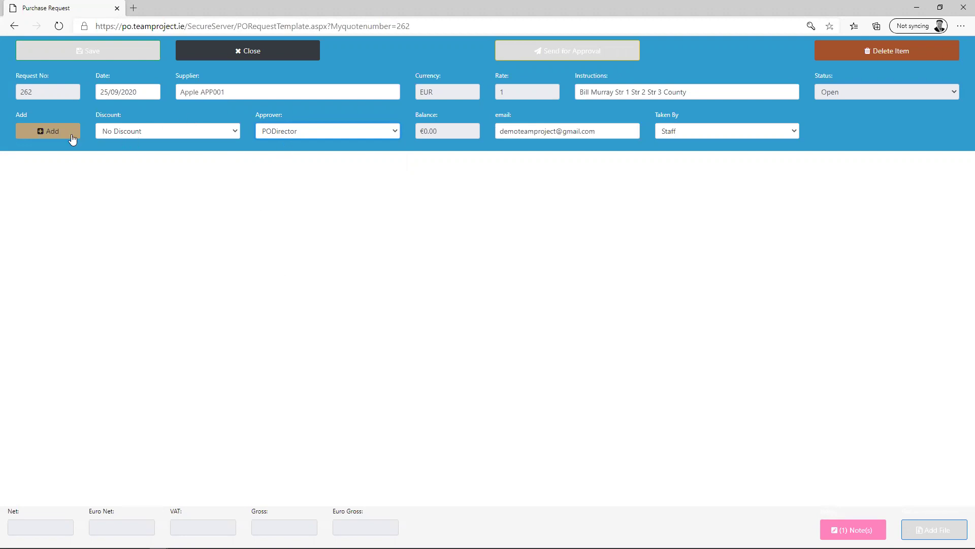
- Save a line of 2 Mac book pro (APP004) at €1,456.50 each, described 'for new staff'
left_click(52, 132)
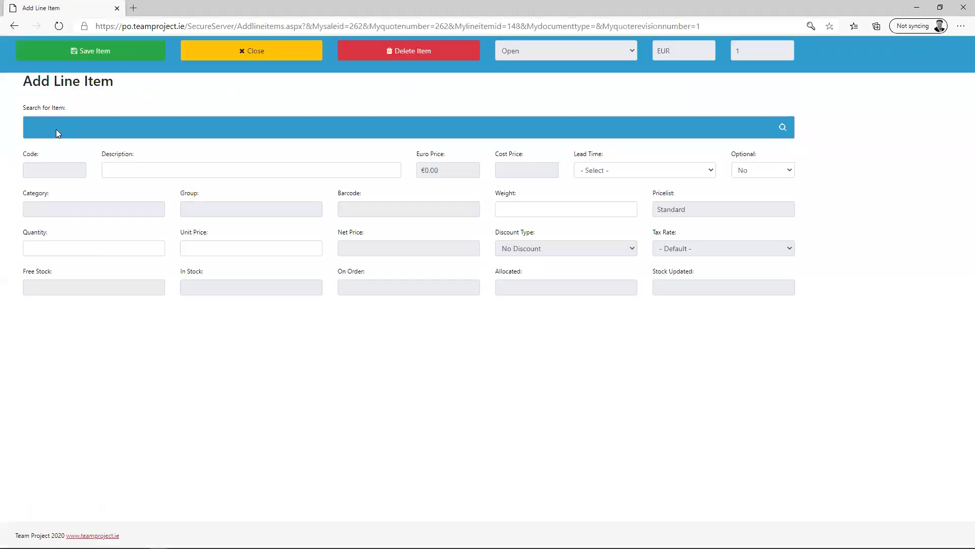
left_click(53, 124)
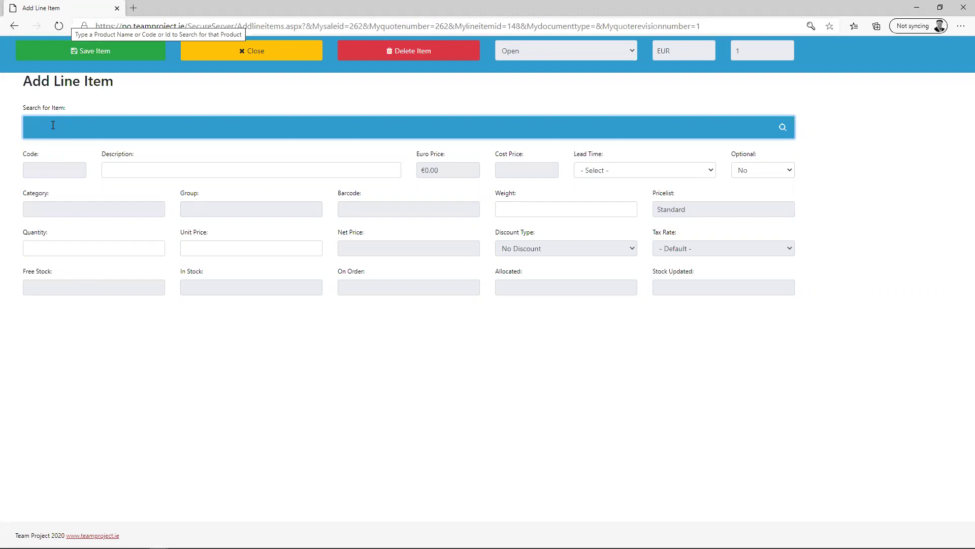
type("ma")
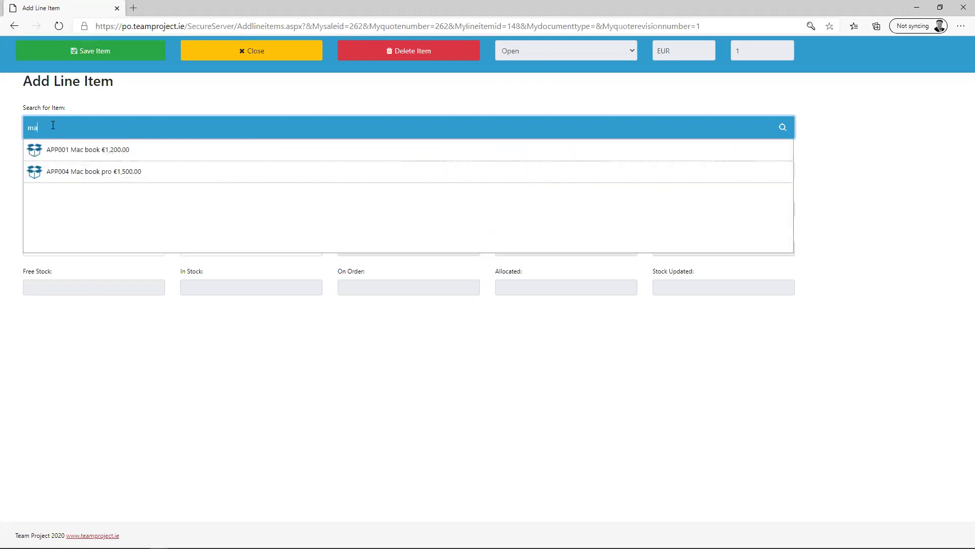
key("BackSpace")
key("BackSpace")
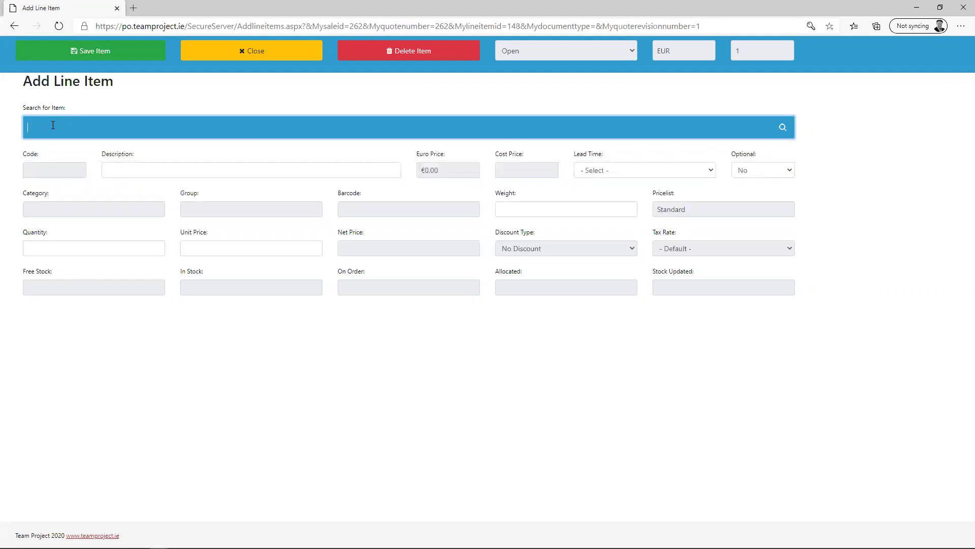
type("%%")
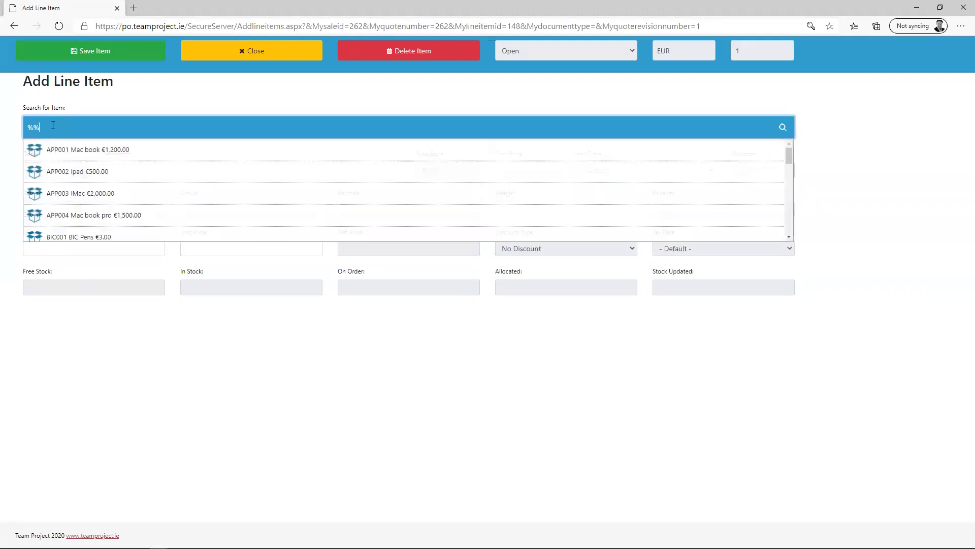
scroll(69, 163, "down", 1)
scroll(71, 191, "down", 2)
scroll(73, 207, "up", 2)
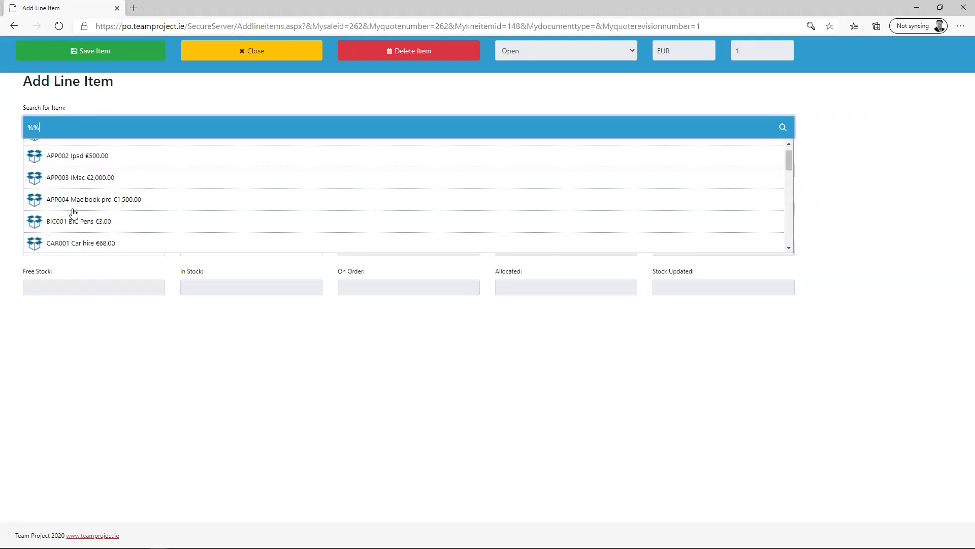
scroll(67, 172, "up", 1)
key("BackSpace")
key("BackSpace")
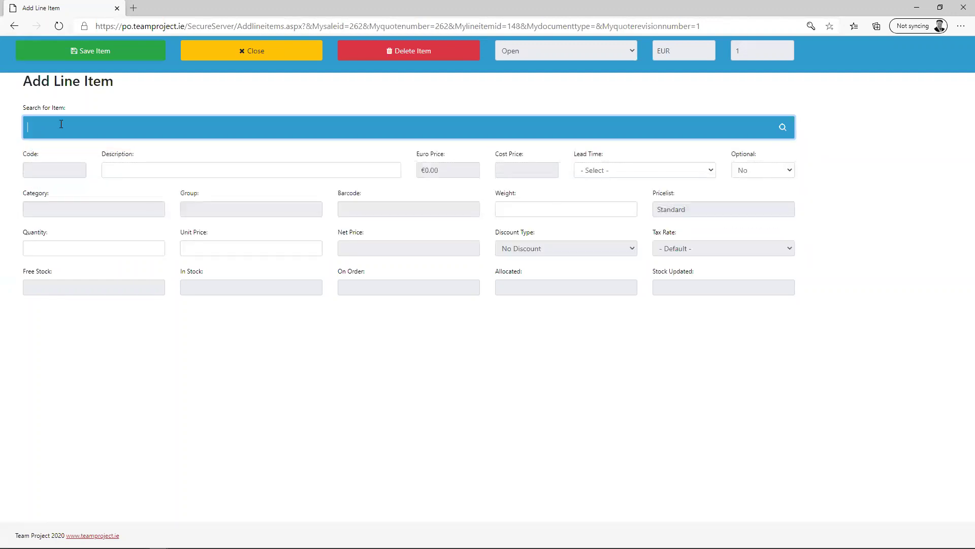
type("mac")
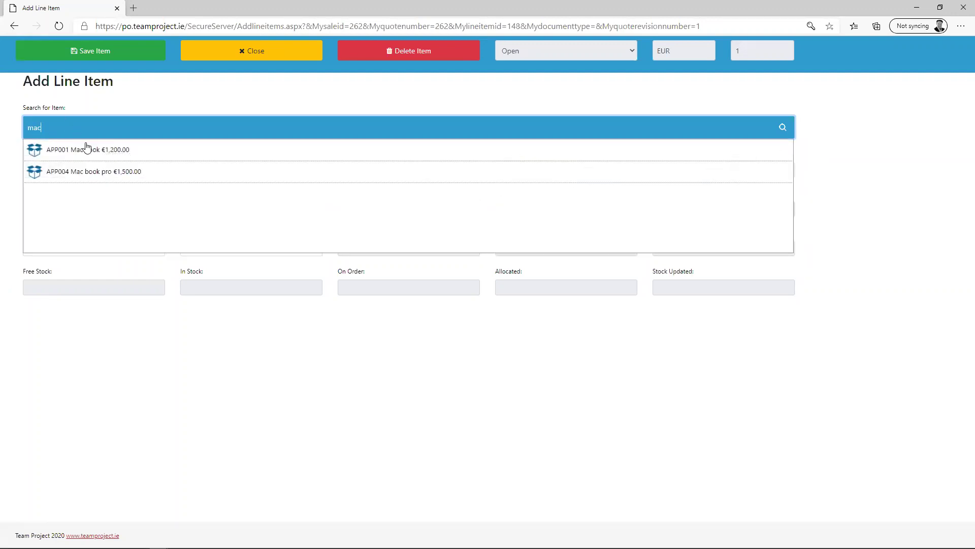
left_click(97, 173)
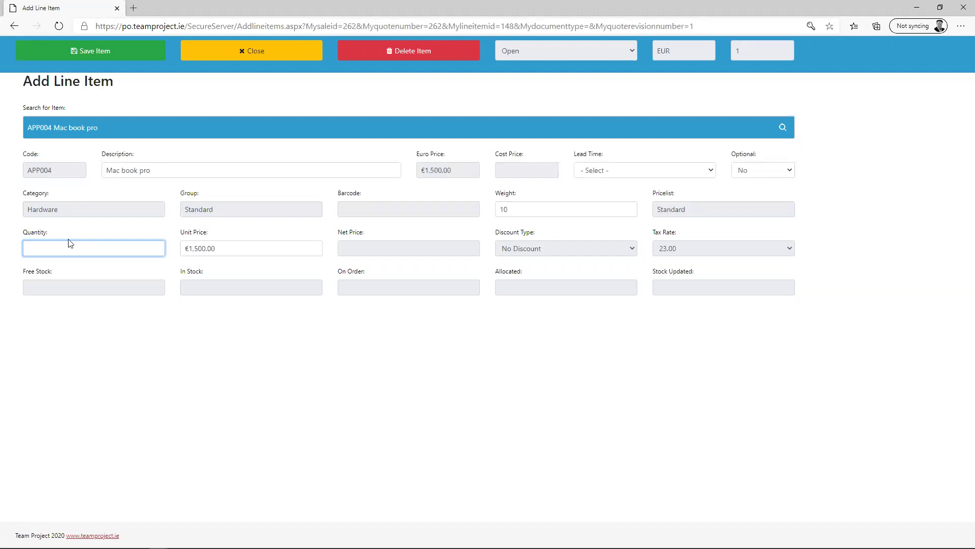
key("Tab")
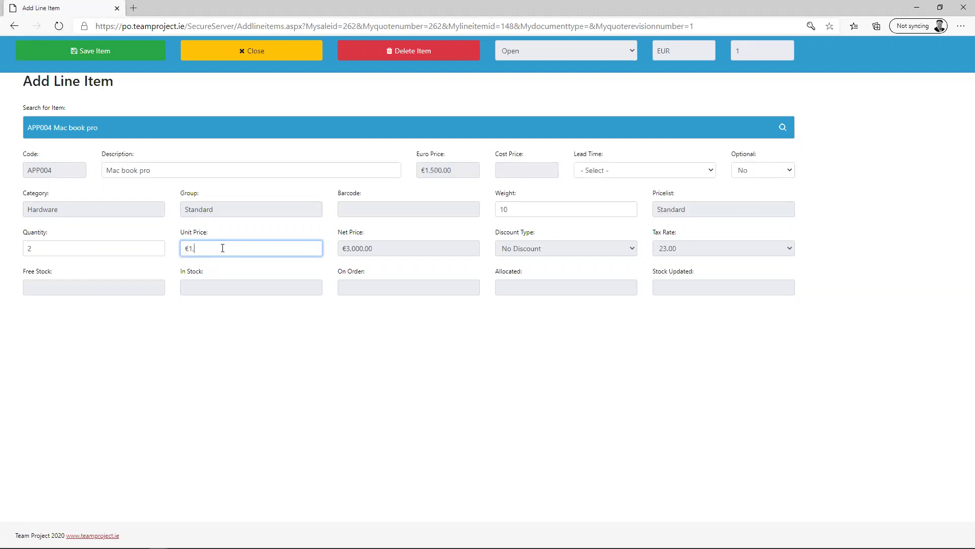
type("456.50")
left_click(185, 170)
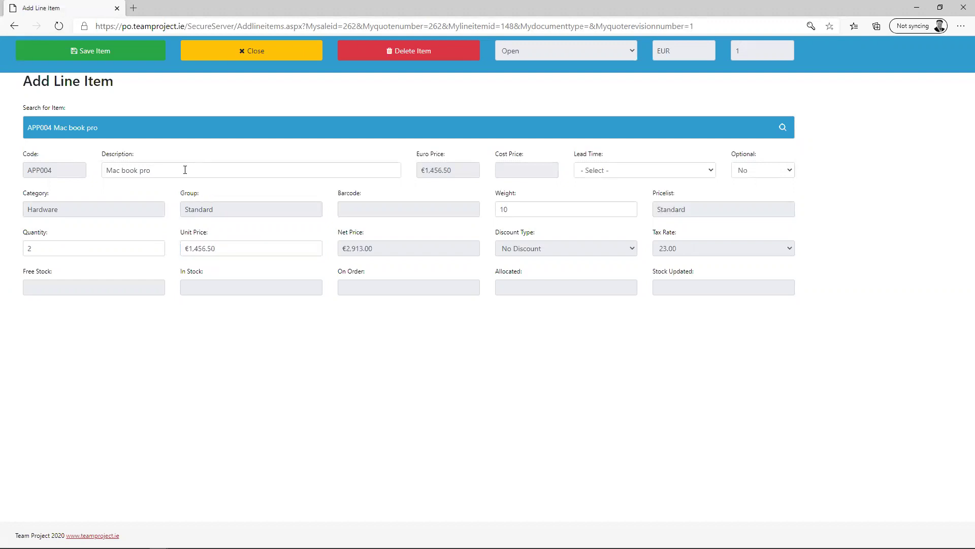
left_click(184, 170)
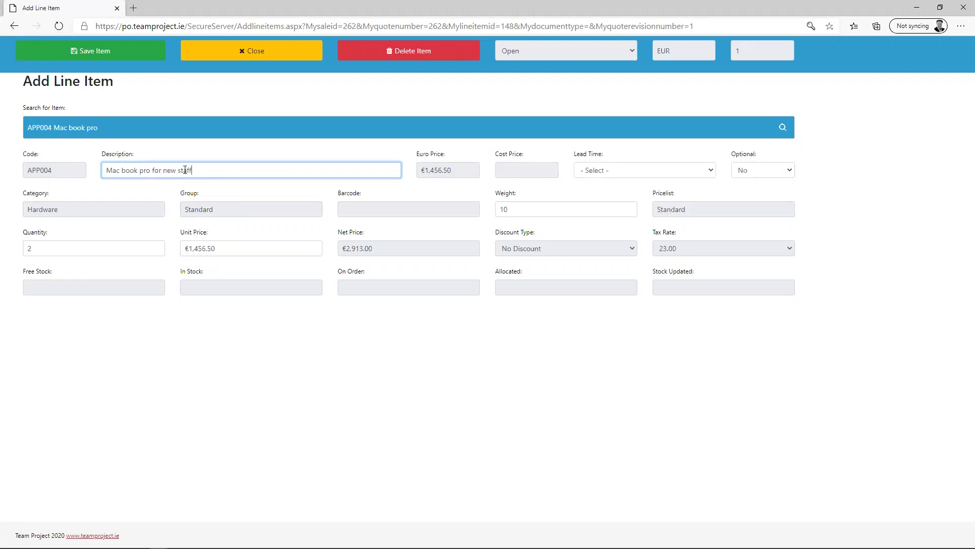
left_click(109, 51)
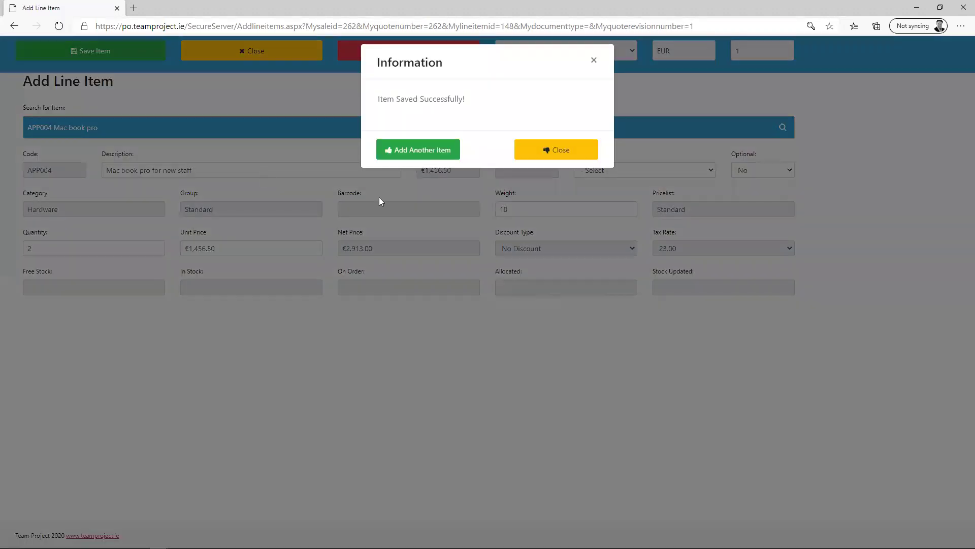
- Save a MISC line described 'setup', quantity 1 at €150.00, and close the confirmation
left_click(433, 157)
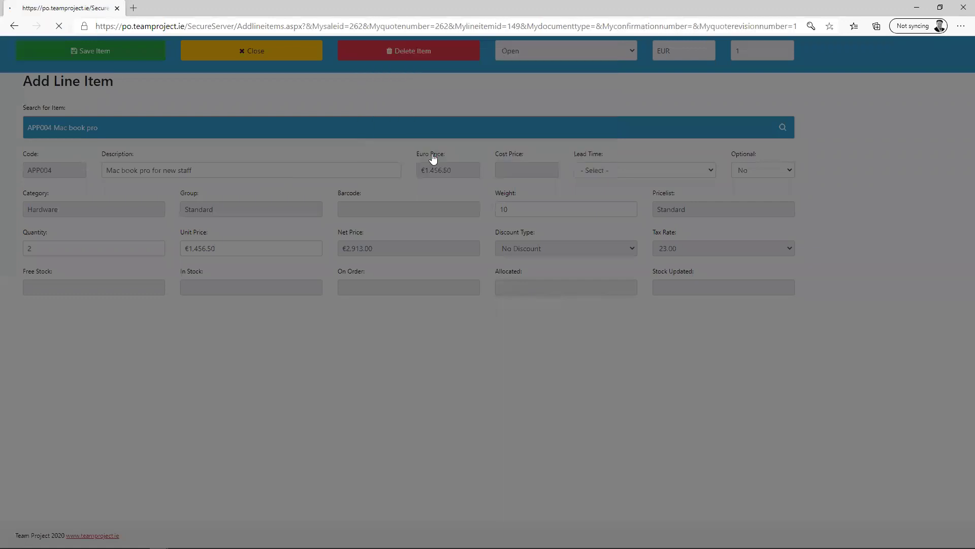
left_click(120, 123)
type("m")
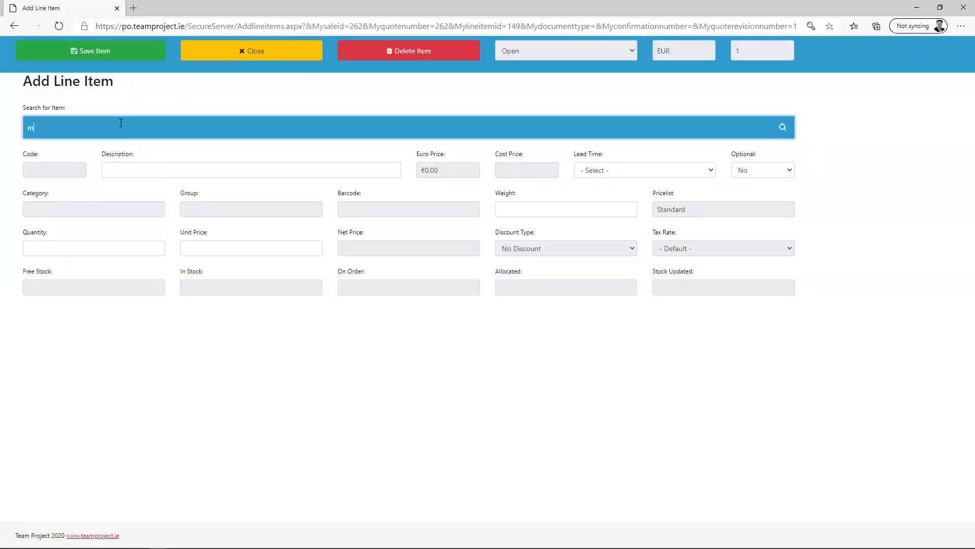
type("isc")
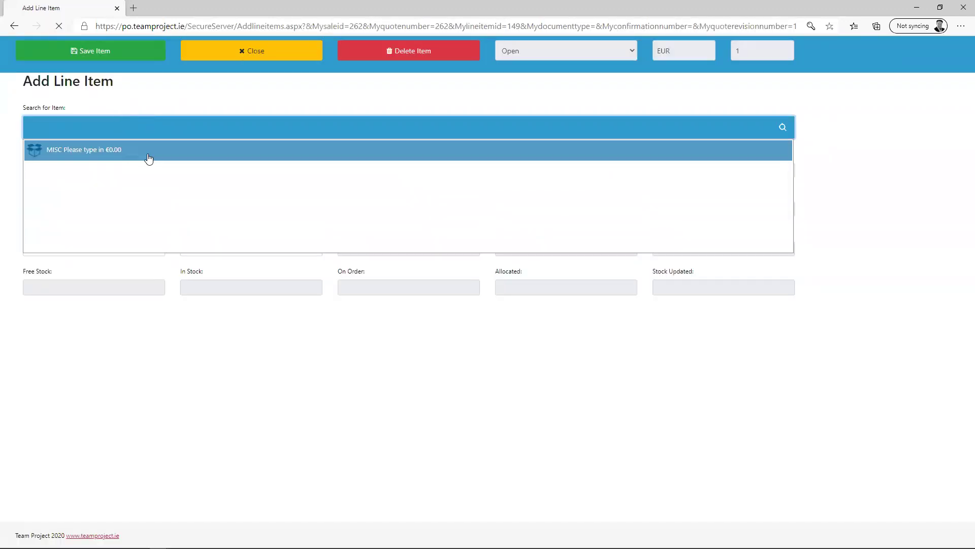
left_click(148, 152)
left_click(137, 171)
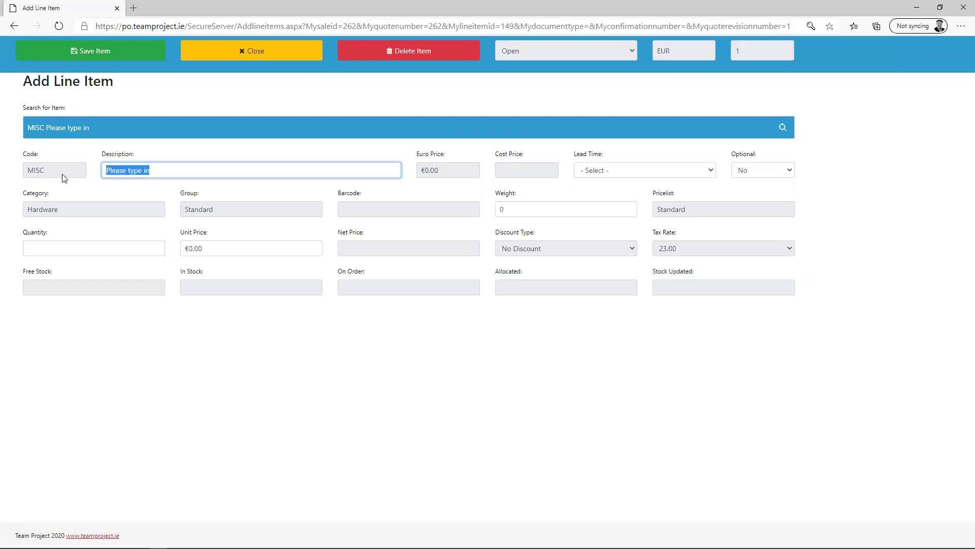
type("setup")
key("Tab")
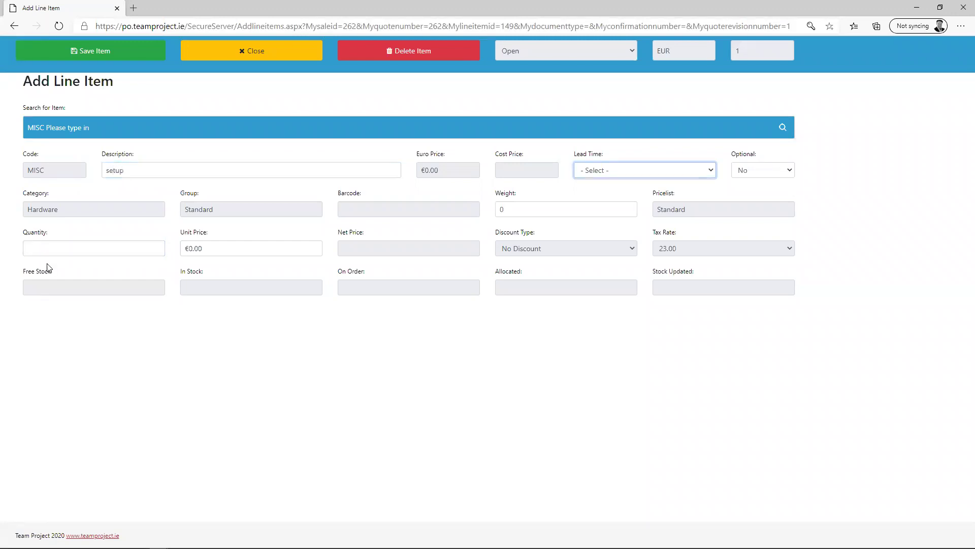
type("1")
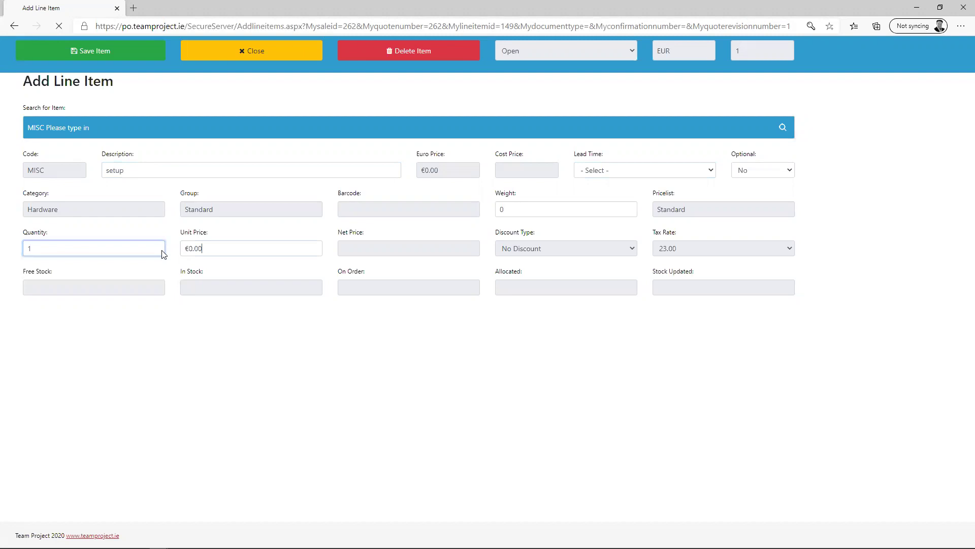
left_click(213, 260)
left_click_drag(213, 257, 174, 257)
type("150")
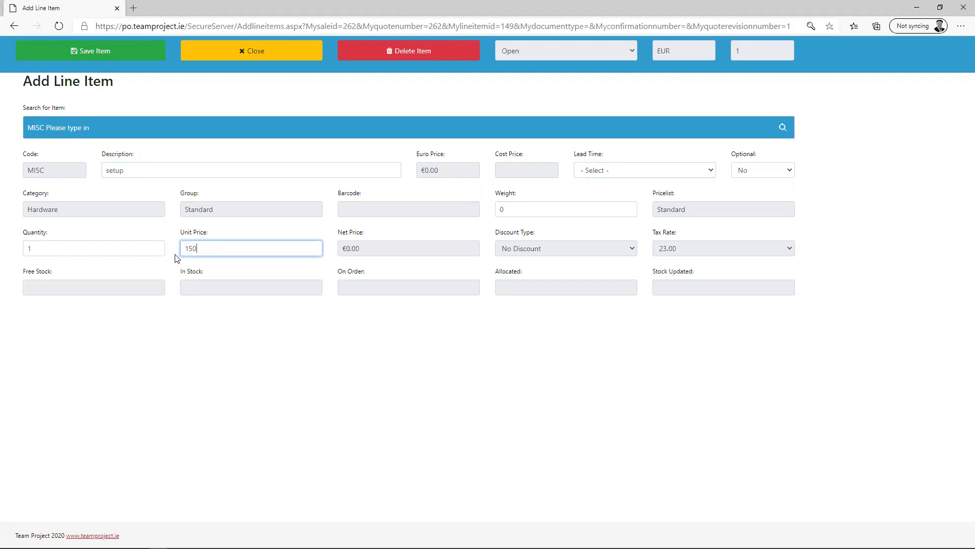
left_click(133, 55)
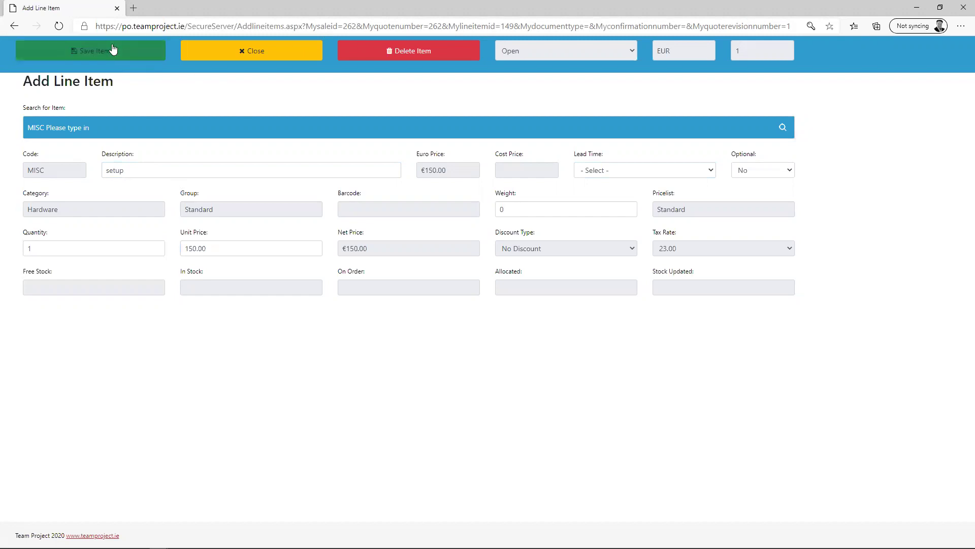
left_click(112, 50)
left_click(560, 156)
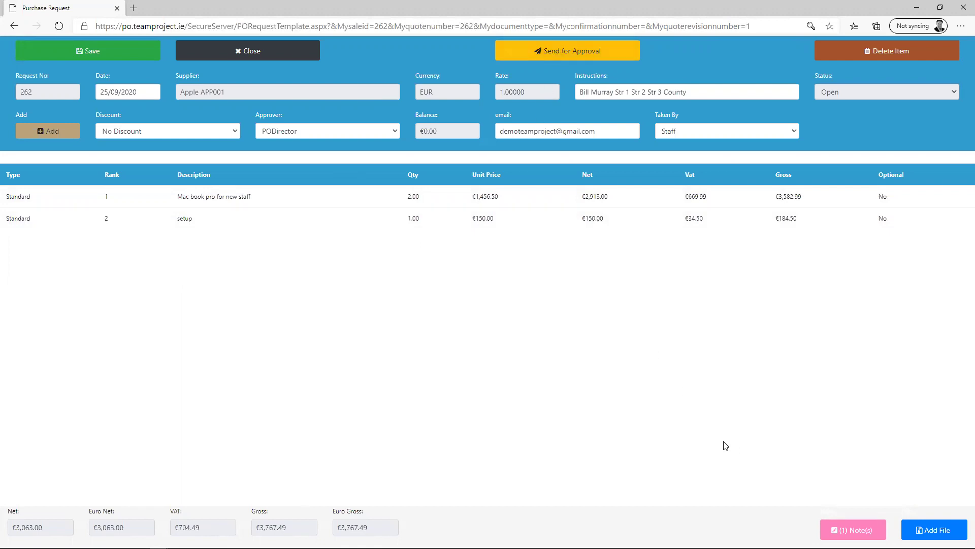
- Save the note 'for the new staff jenny and jeff' on request 262
left_click(859, 533)
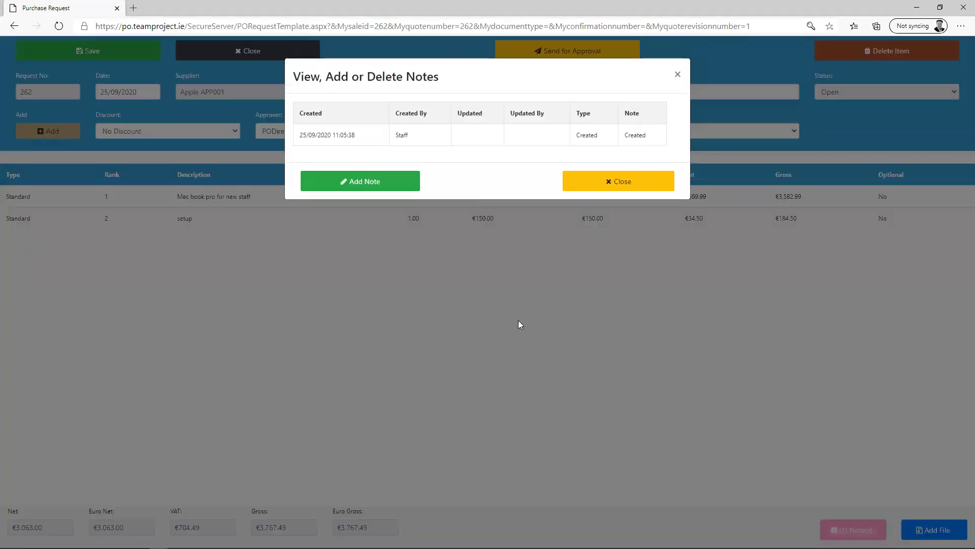
left_click(375, 183)
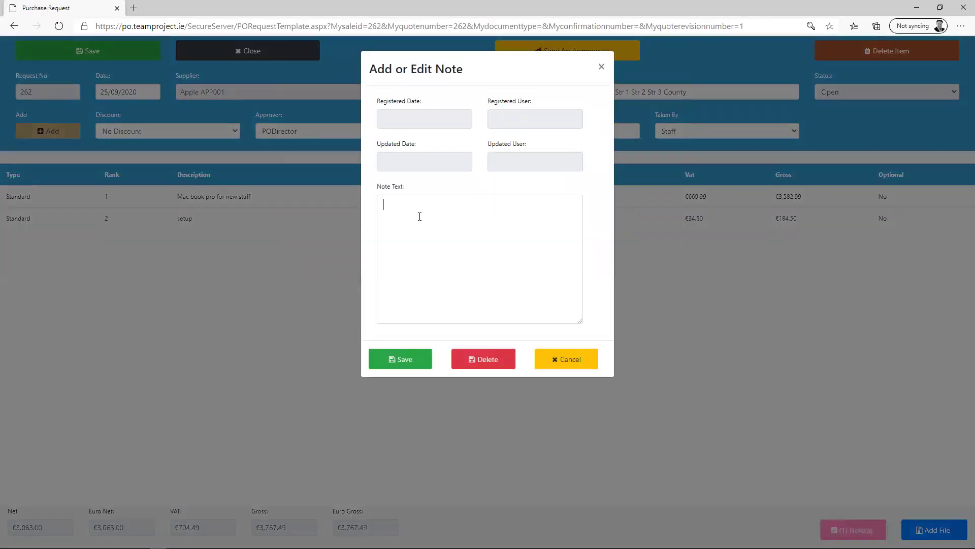
left_click(419, 216)
type("this i")
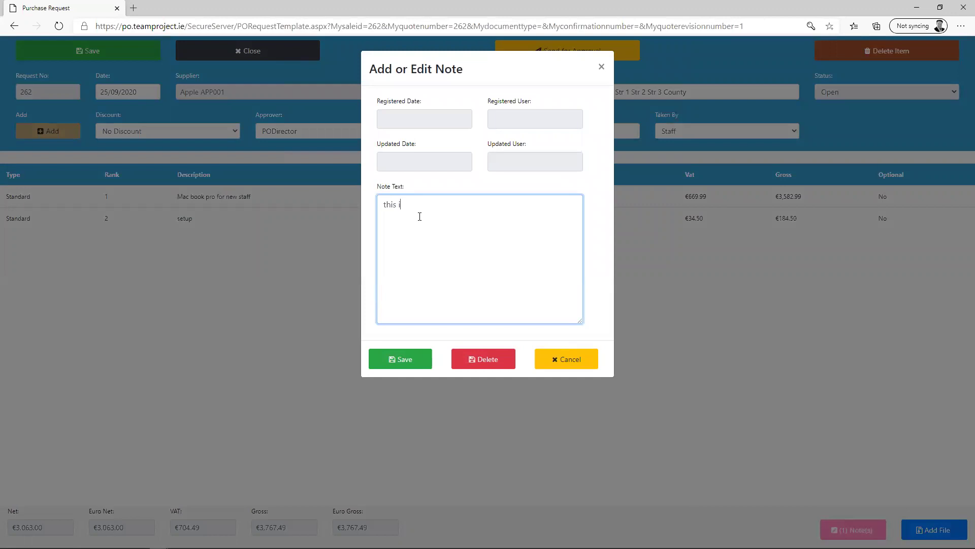
type("s for the ne")
type("w staff jenny ")
type("and jeff")
left_click(403, 360)
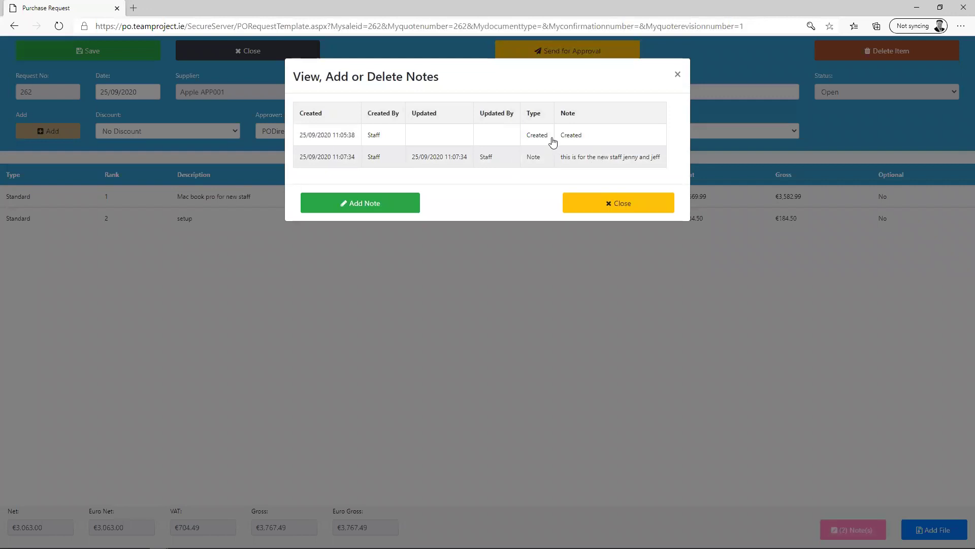
left_click(601, 203)
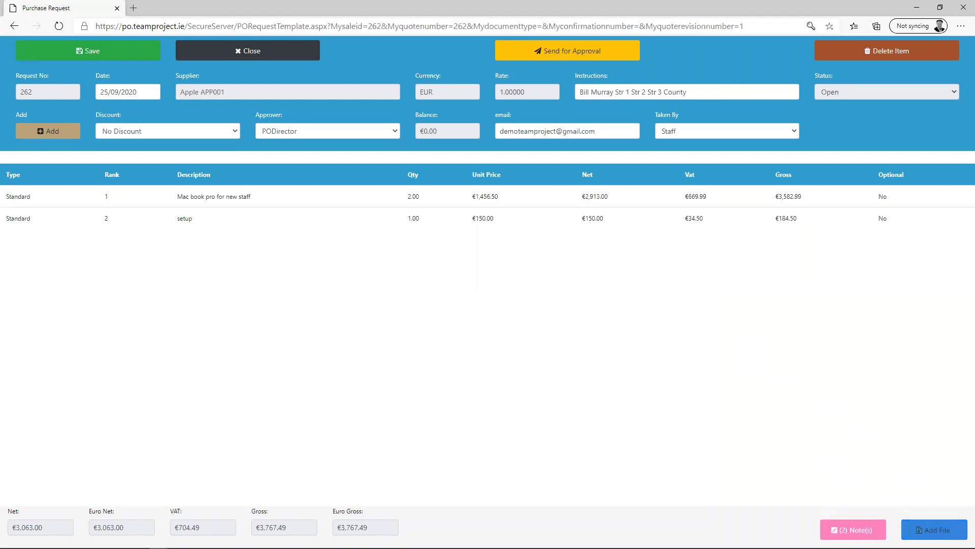
- Attach the Apple quotation PDF from Pictures to request 262
left_click(931, 527)
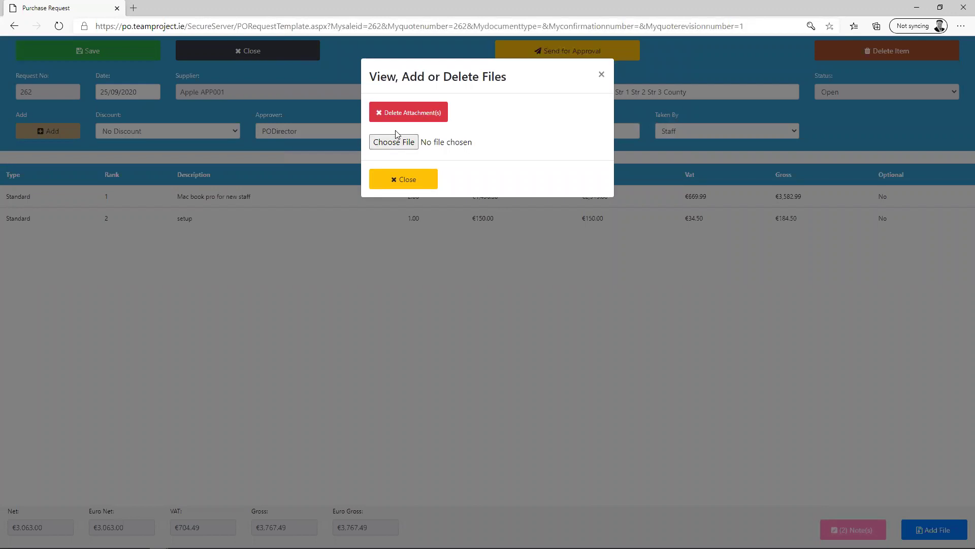
left_click(394, 143)
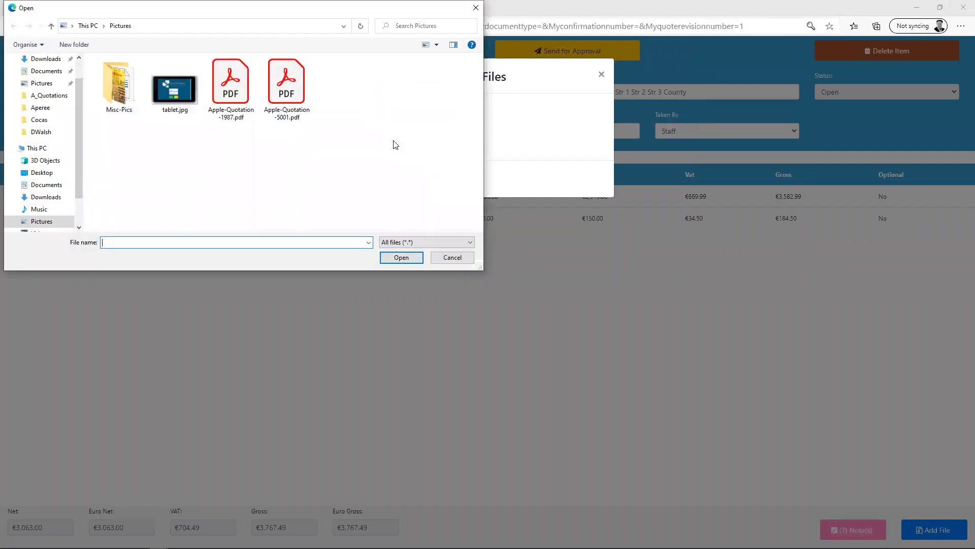
double_click(232, 95)
left_click(390, 167)
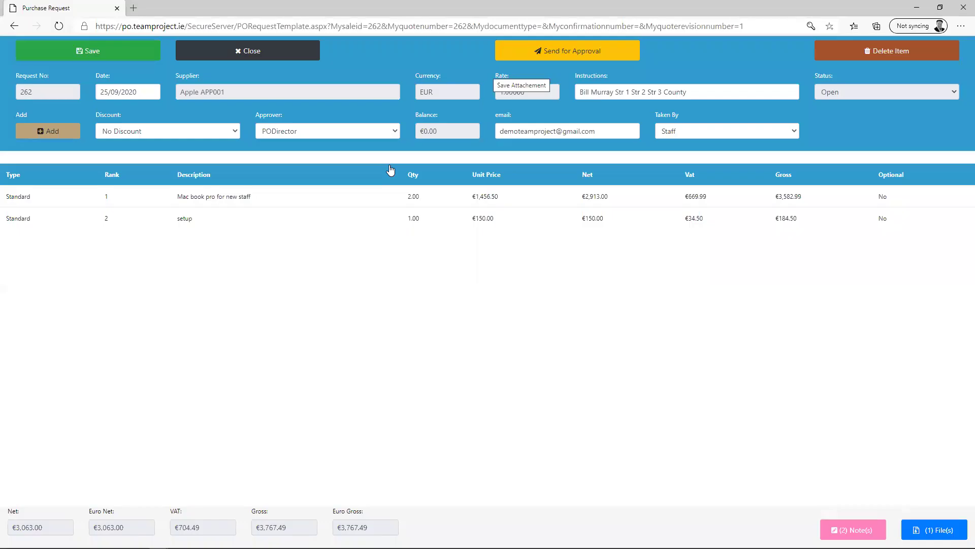
left_click(923, 531)
left_click(860, 527)
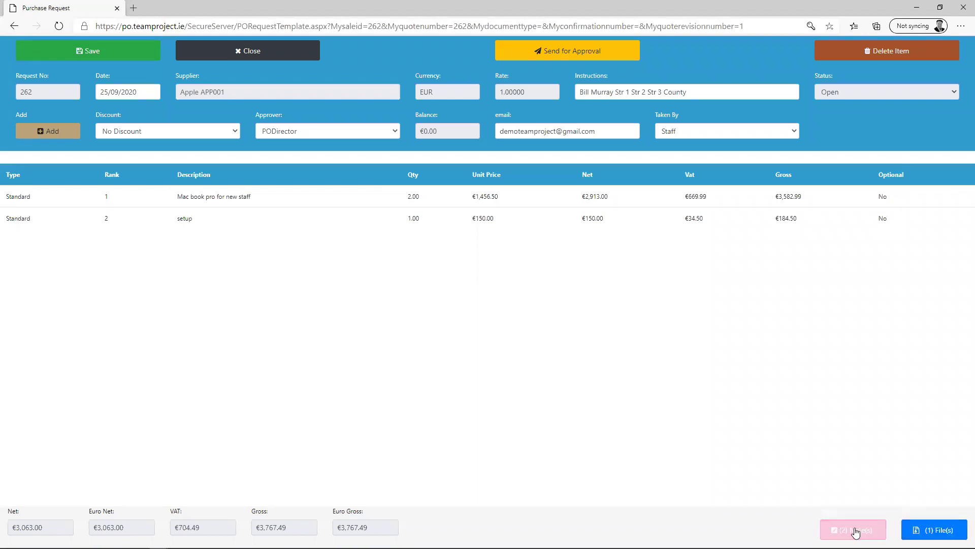
- Send request 262 to PODirector for approval and acknowledge the status change
left_click(543, 53)
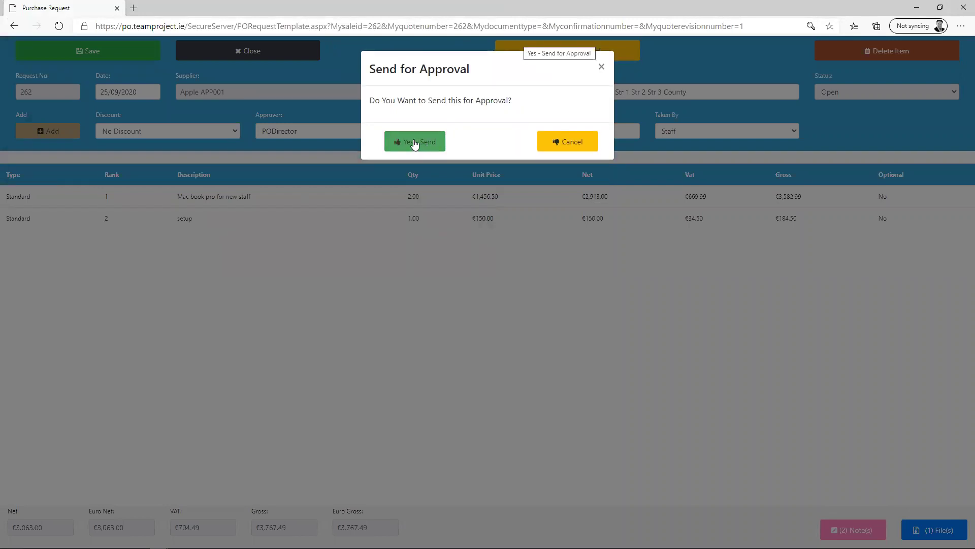
left_click(414, 143)
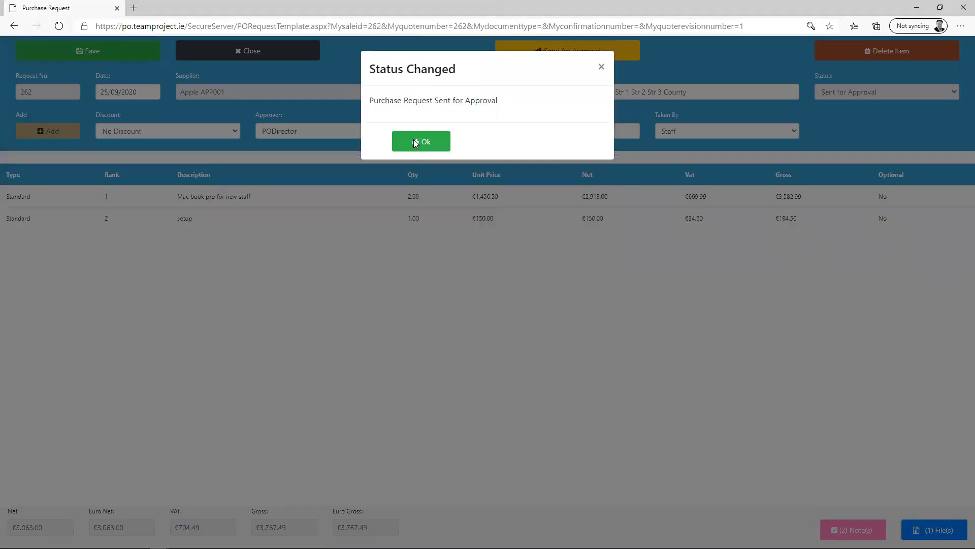
left_click(414, 139)
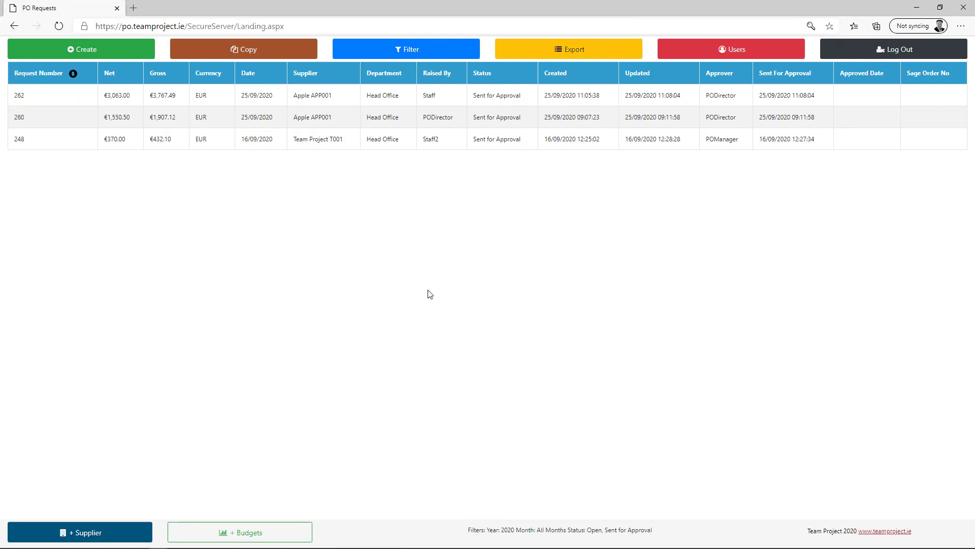
- Log out and sign back in with the director's saved login
left_click(892, 52)
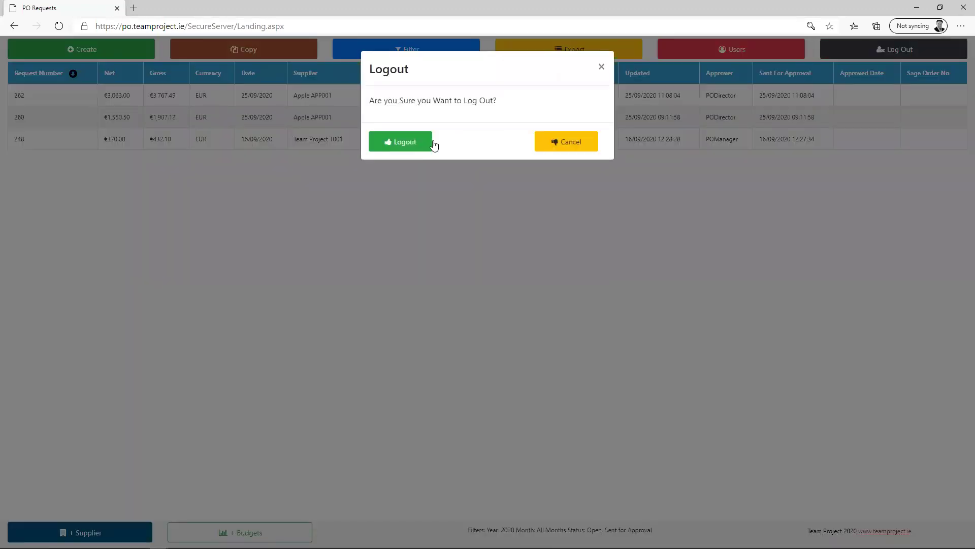
left_click(409, 145)
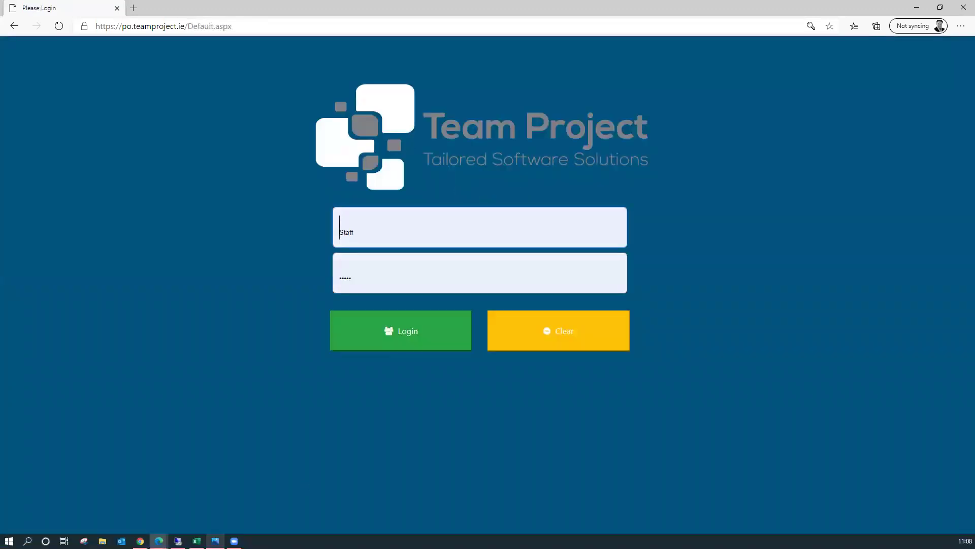
mouse_move(141, 540)
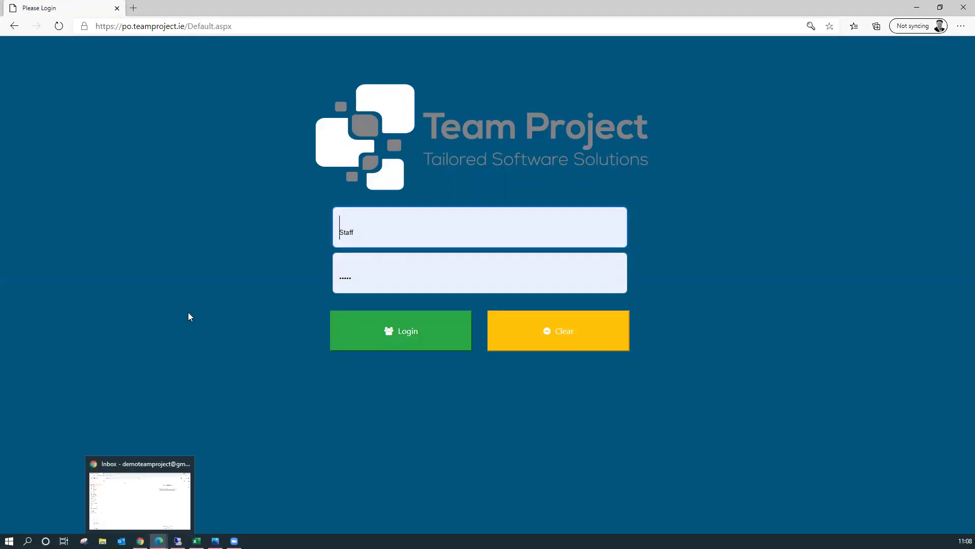
type("Staff")
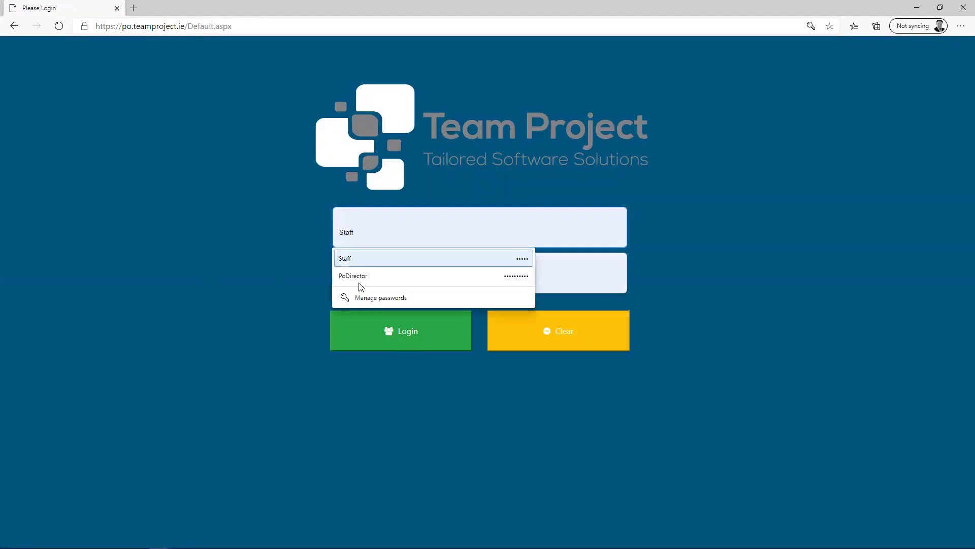
left_click(365, 276)
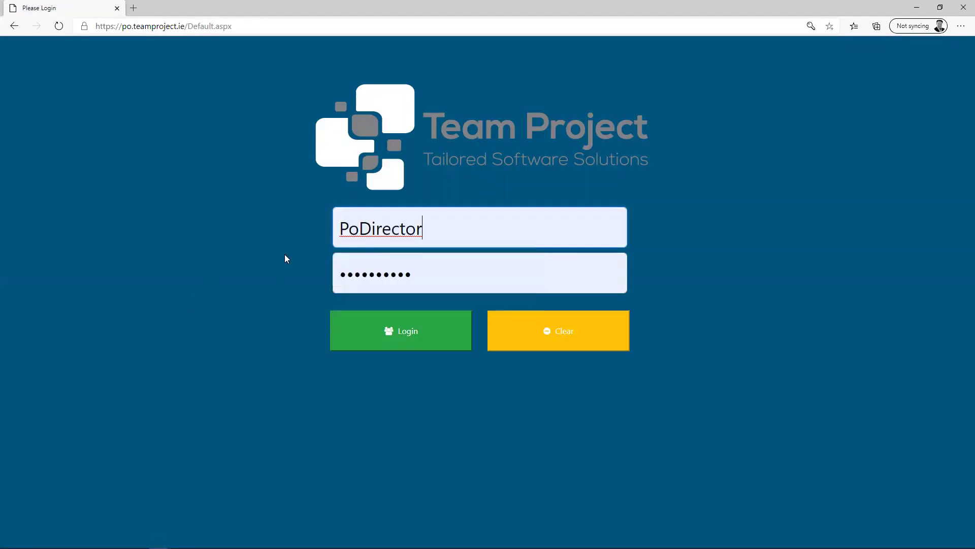
left_click(397, 333)
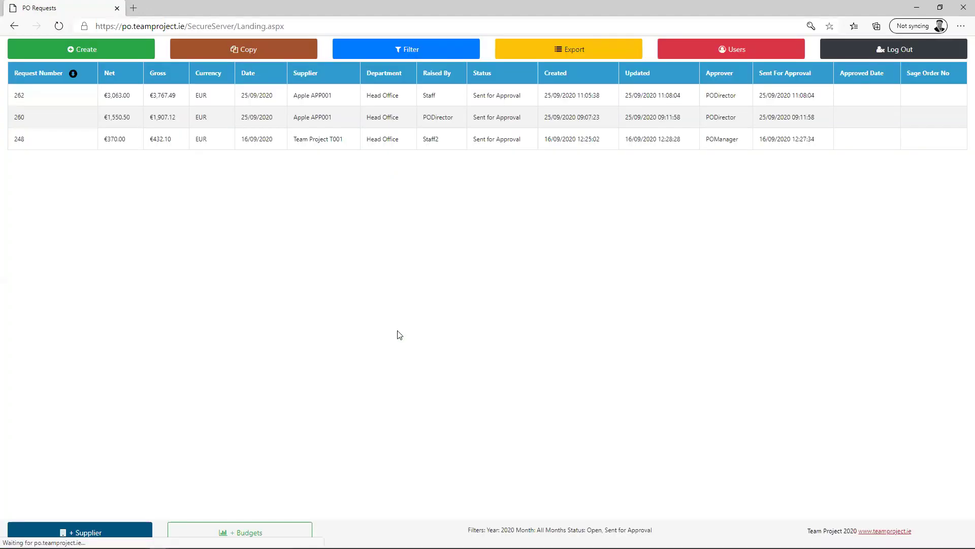
- Reset the status filter to all statuses, then narrow it to Sent for Approval only
left_click(431, 51)
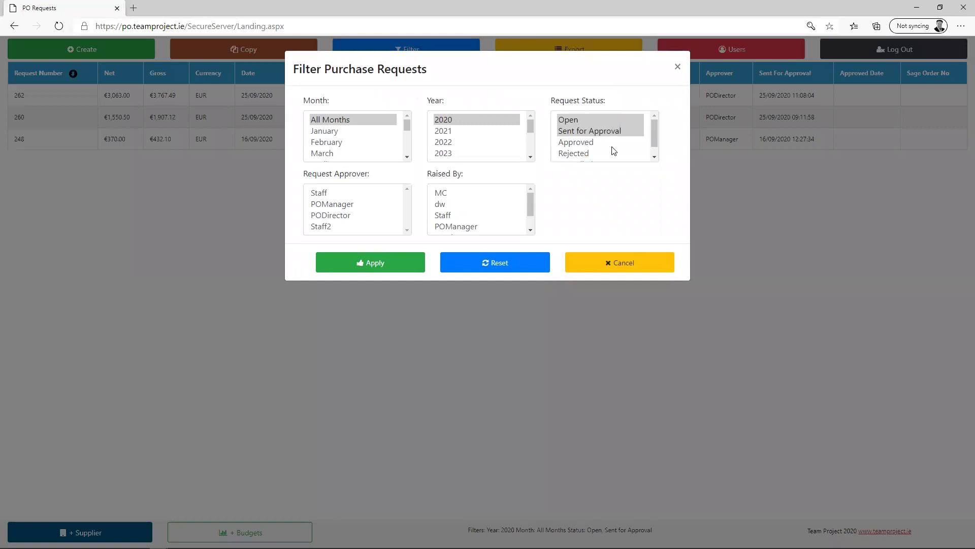
left_click_drag(648, 139, 629, 159)
left_click(579, 153, "shift")
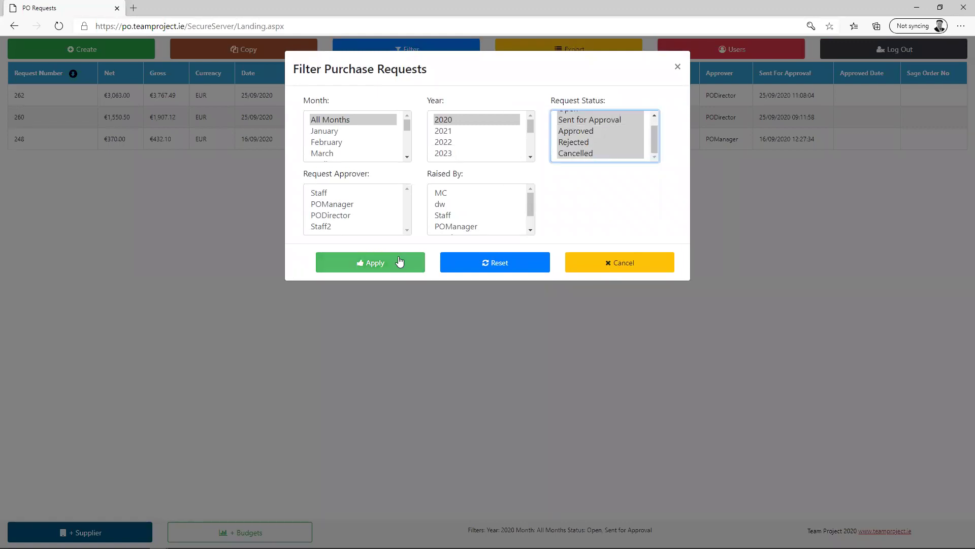
left_click(397, 262)
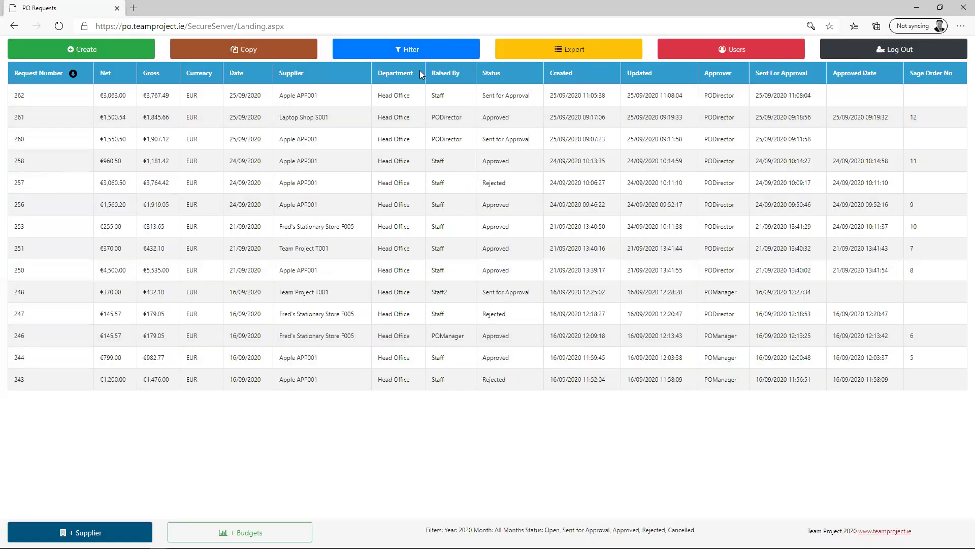
left_click(409, 50)
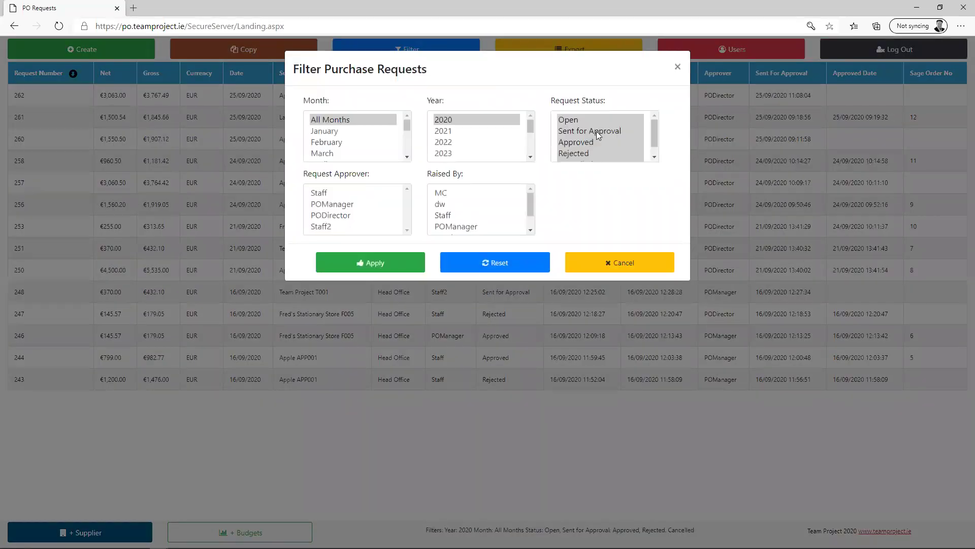
left_click(597, 131)
left_click(382, 261)
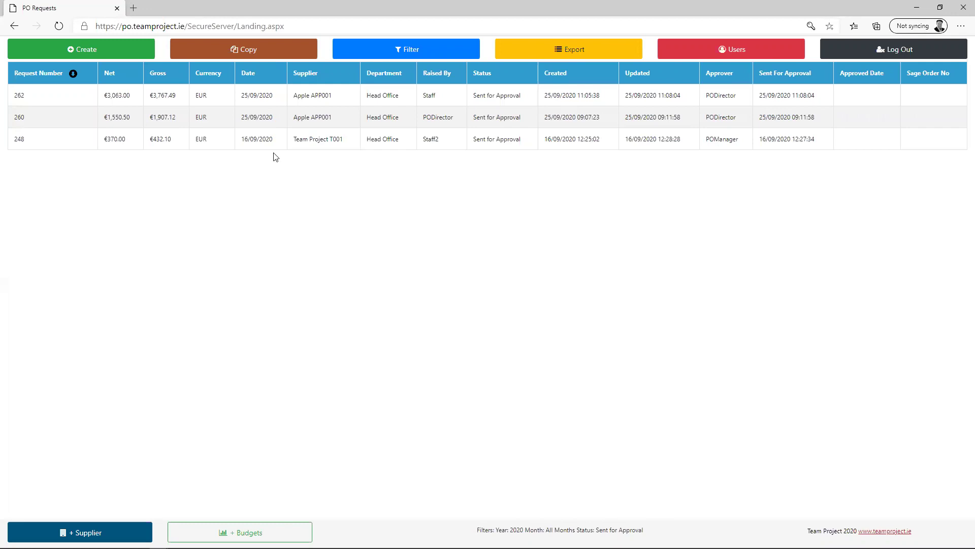
- Open request 262 and add the note 'they dont need mac books'
left_click(449, 97)
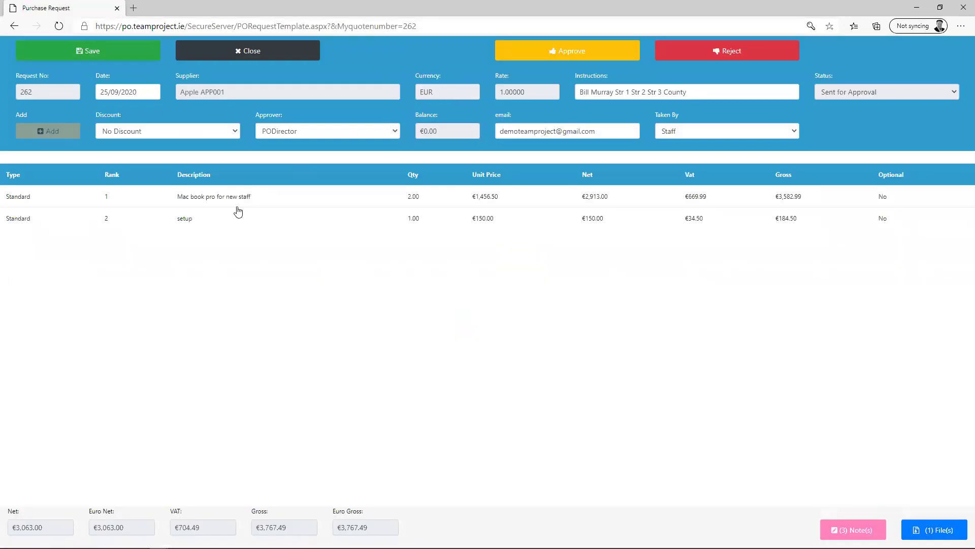
left_click(861, 529)
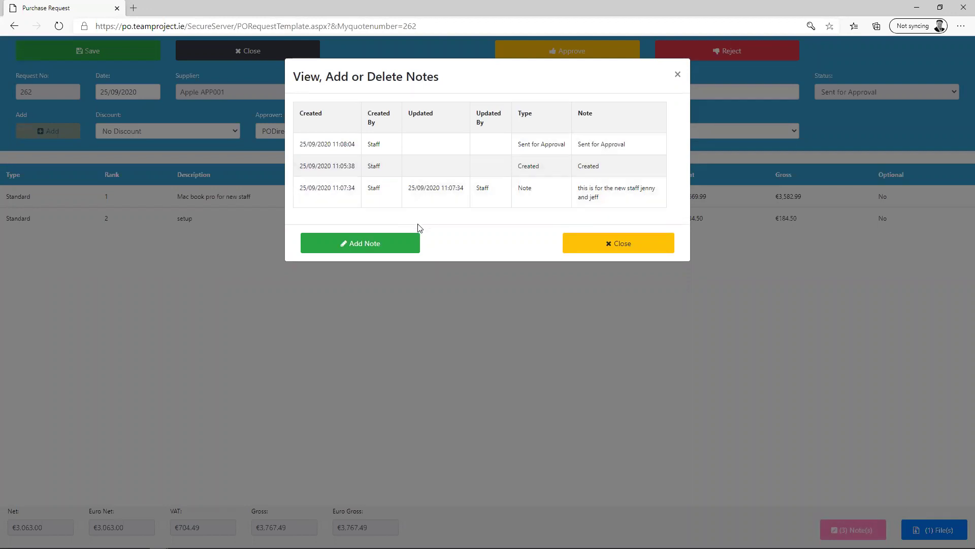
left_click(367, 242)
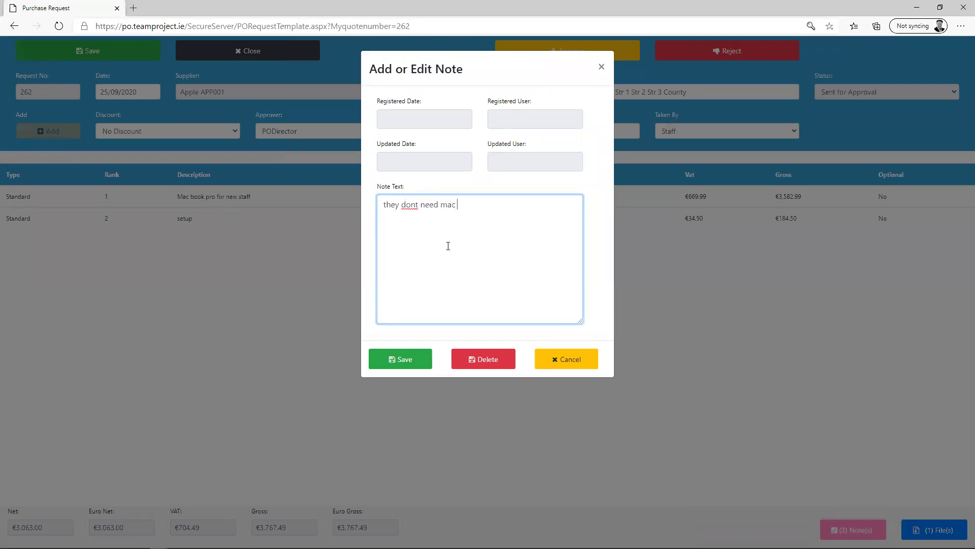
left_click(410, 359)
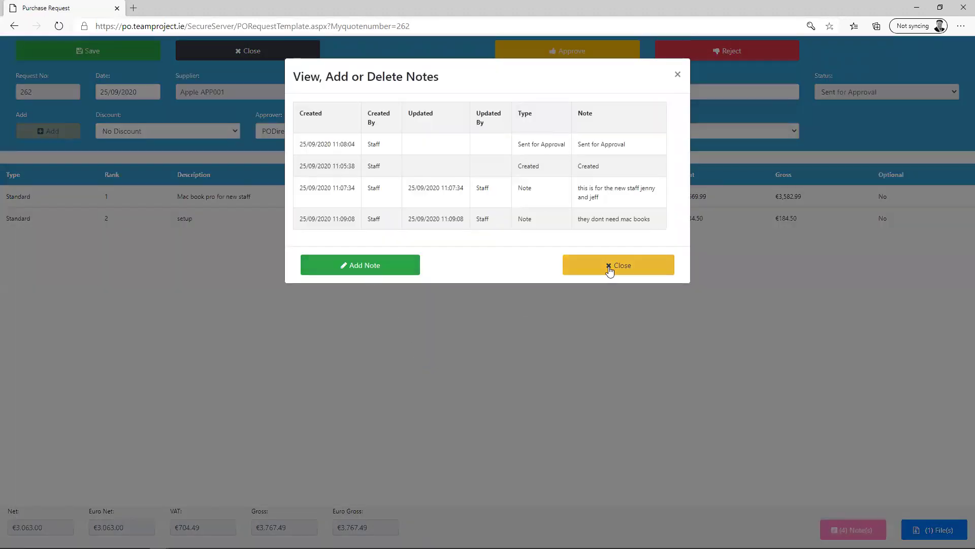
left_click(608, 268)
- Reject request 262 and acknowledge the rejection
left_click(720, 50)
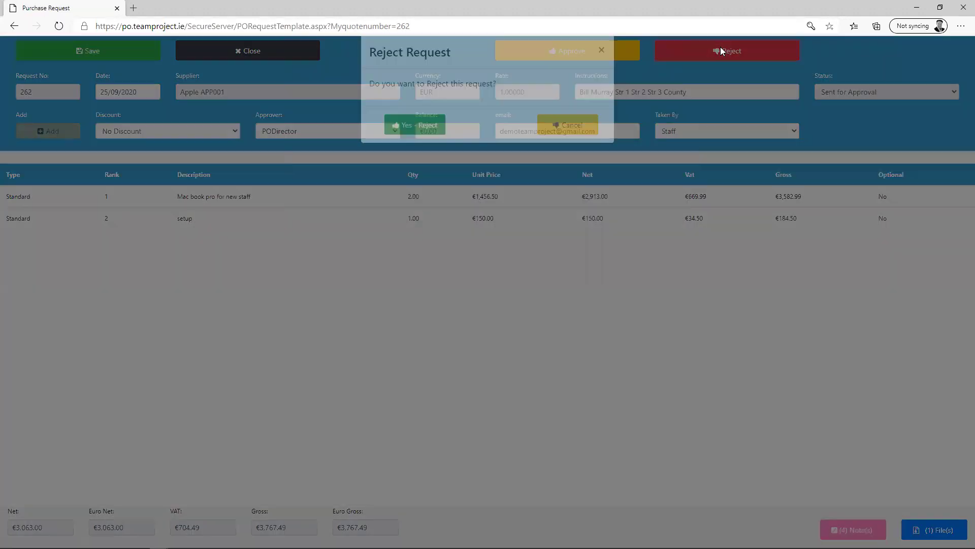
left_click(427, 137)
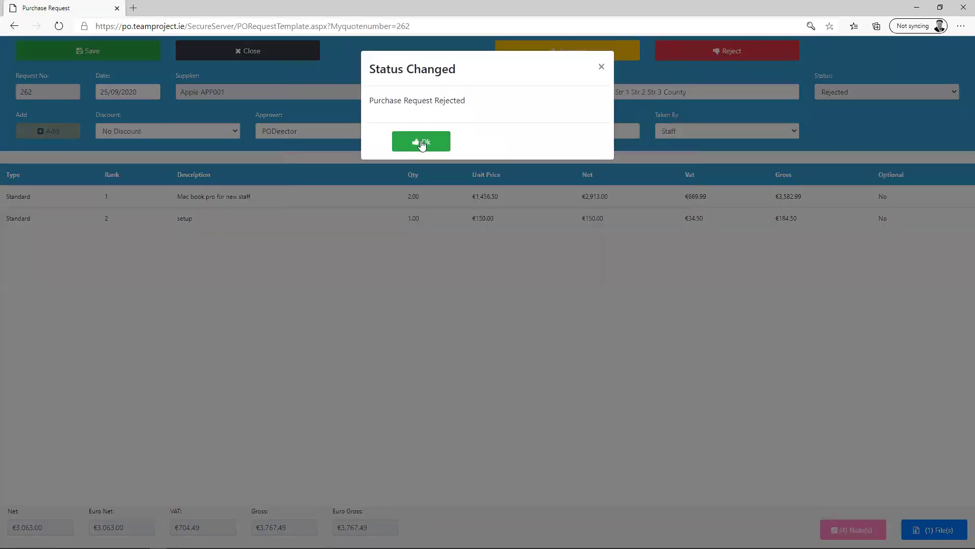
left_click(420, 143)
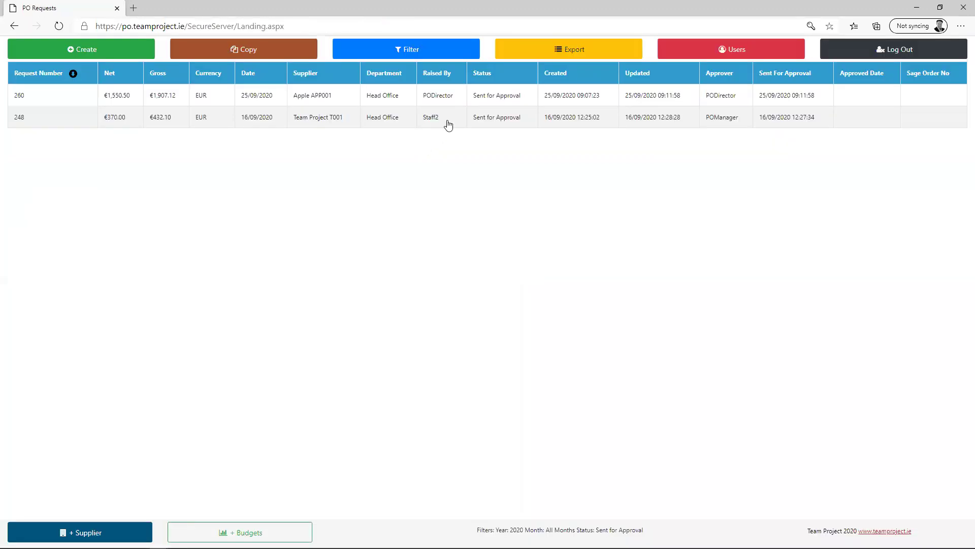
- Open request 248 and review its notes and attached files
left_click(472, 118)
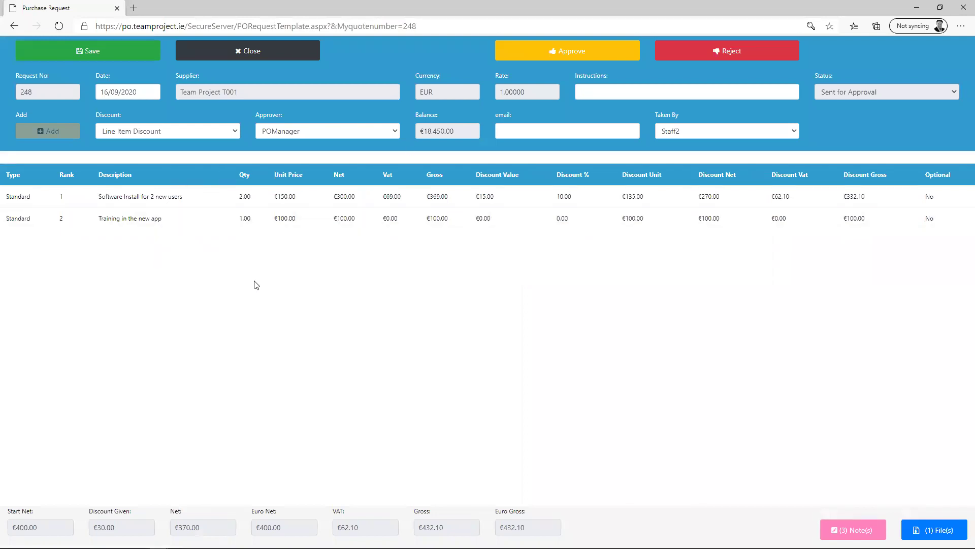
left_click(862, 528)
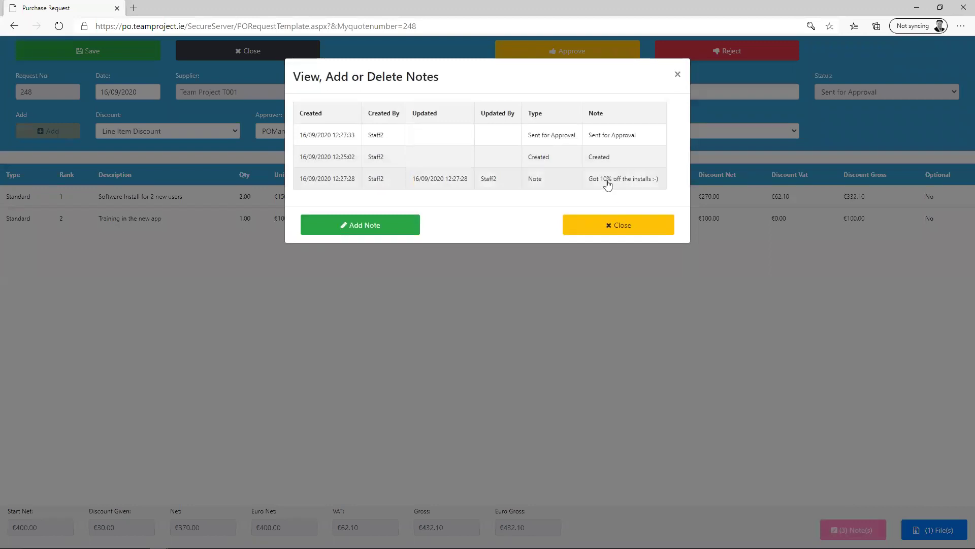
left_click(627, 228)
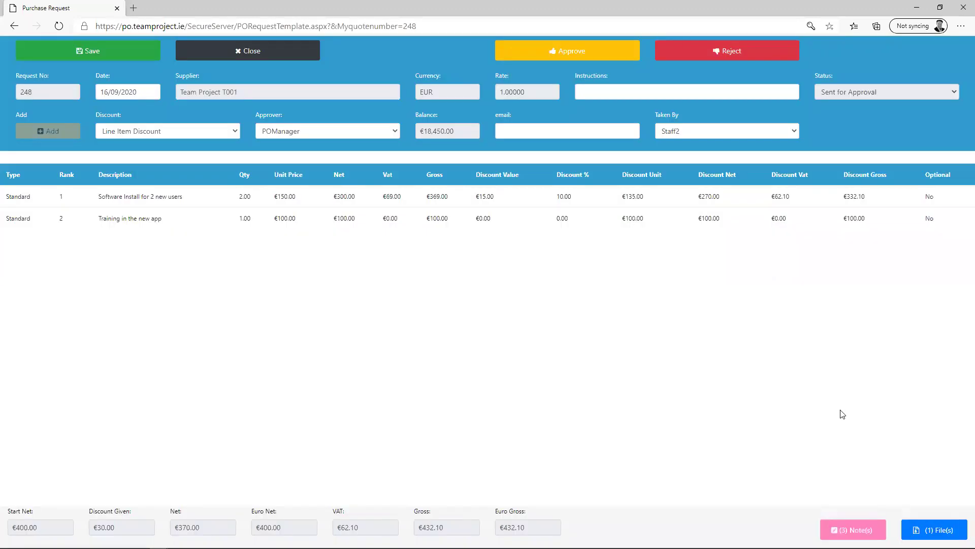
left_click(930, 529)
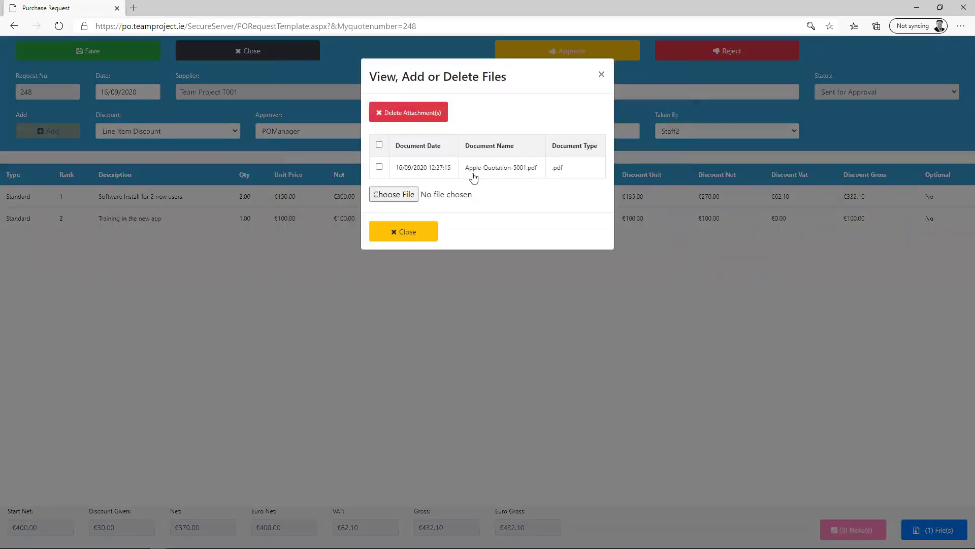
left_click(421, 236)
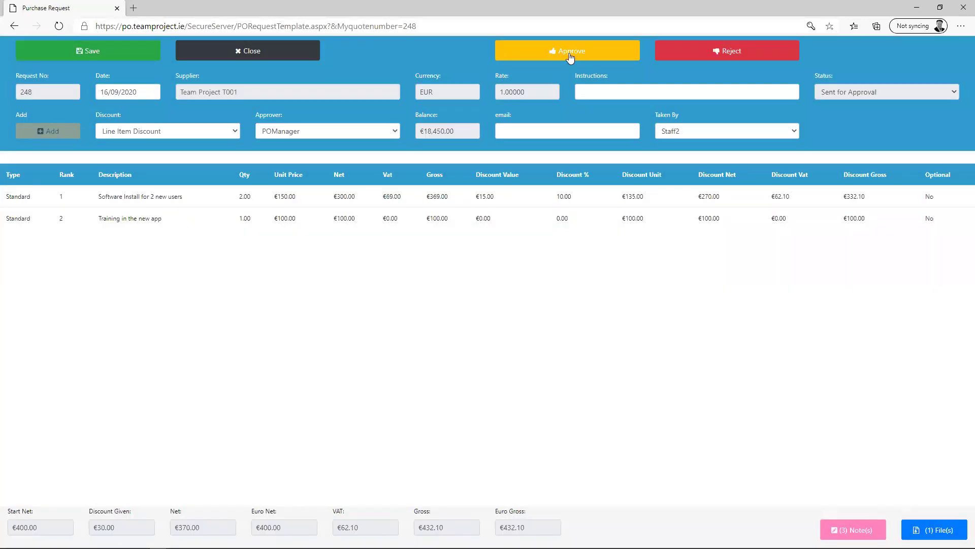
- Approve request 248 as PO 13 and acknowledge the status change
left_click(568, 55)
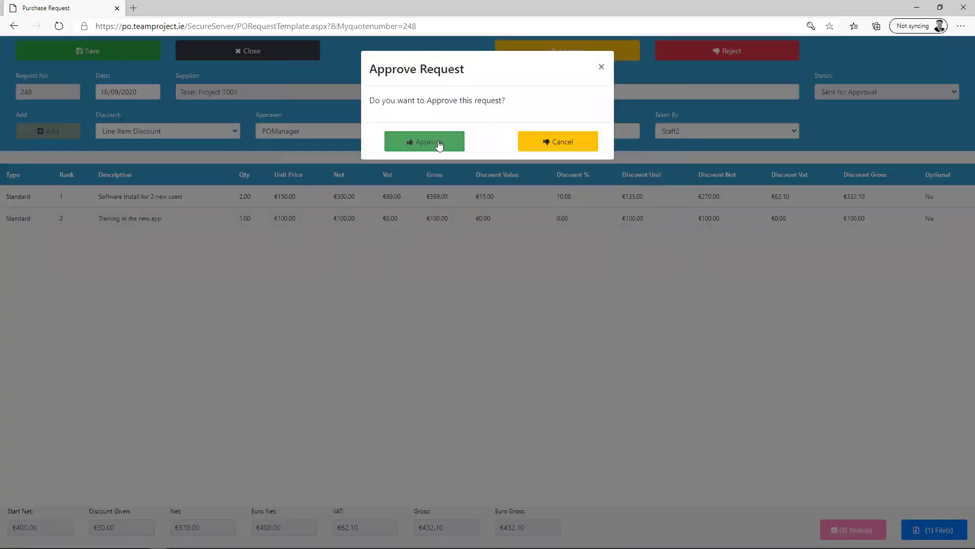
left_click(438, 142)
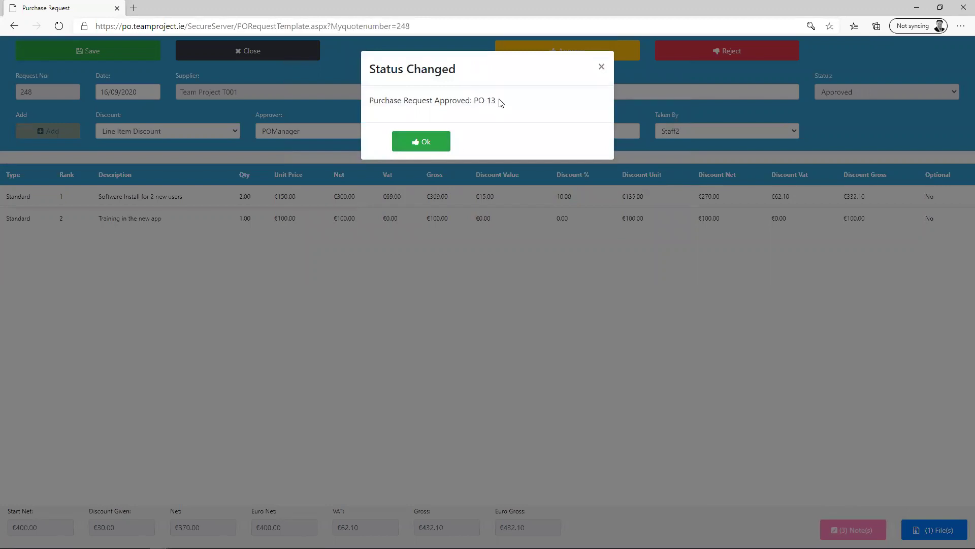
left_click(421, 142)
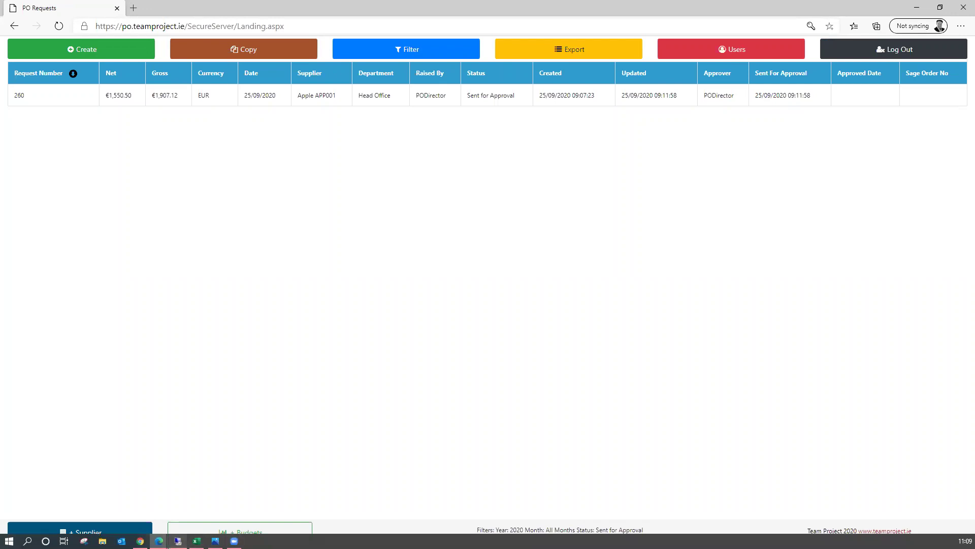
- Open purchase order 13 from the Sage 50 Purchase Orders module
left_click(177, 541)
left_click(70, 20)
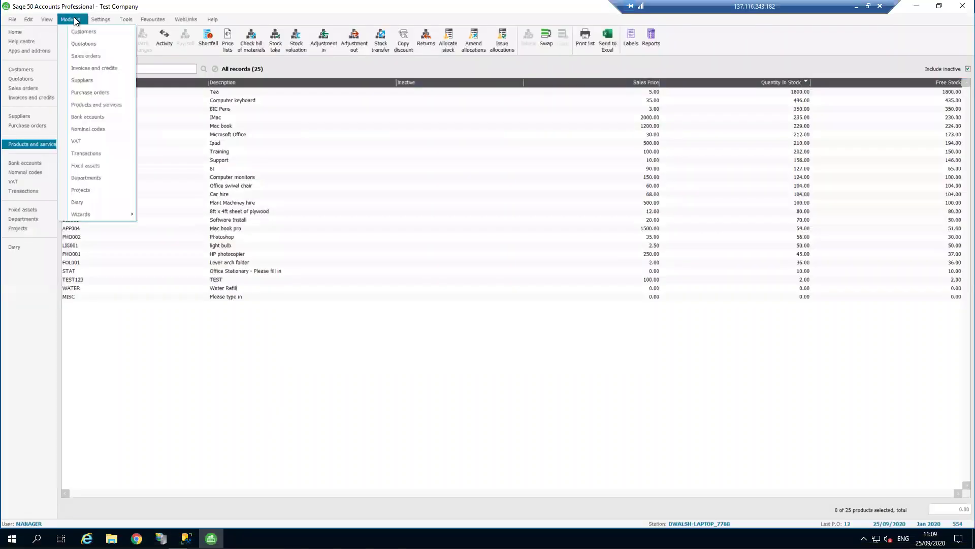
left_click(84, 93)
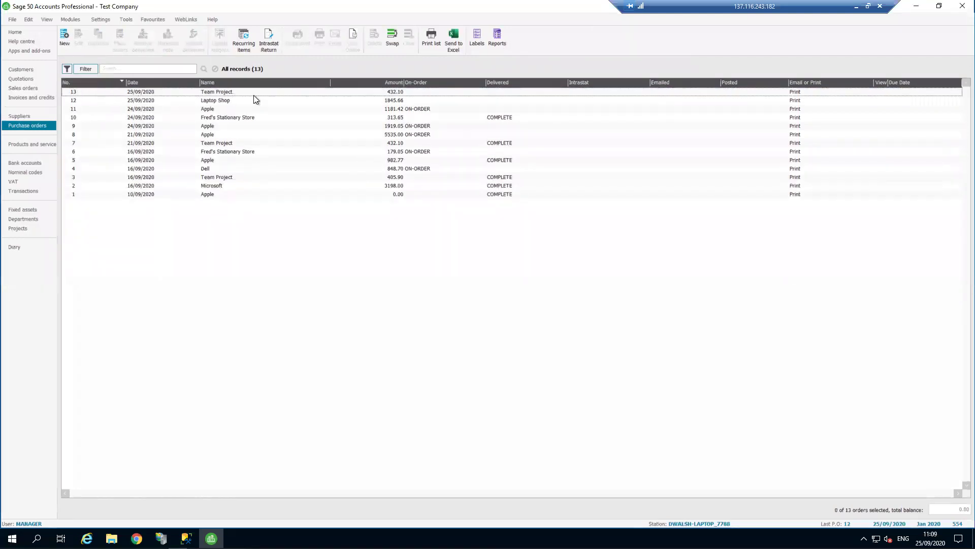
double_click(256, 90)
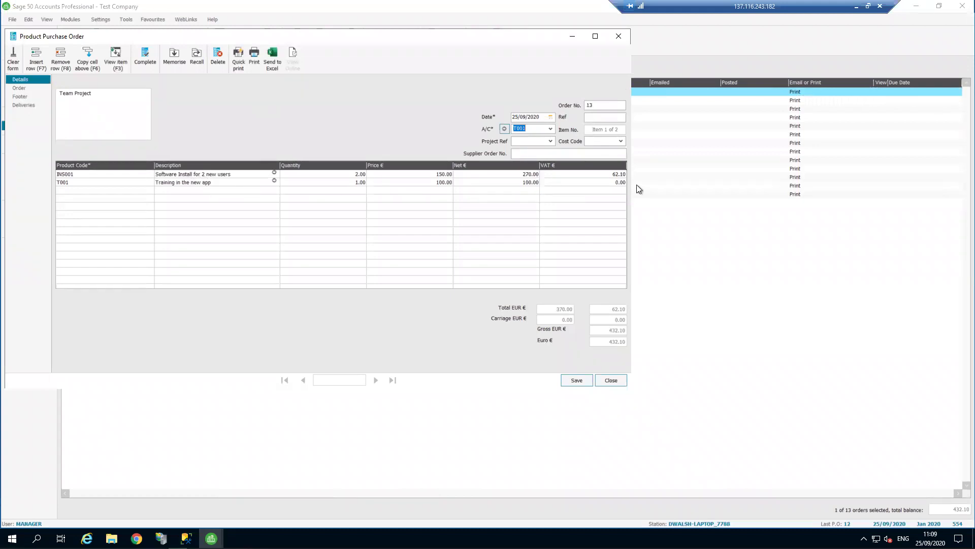
- Confirm the INS001 line's Comment 2 references request 248, then close order 13 unchanged
left_click(275, 175)
left_click_drag(431, 217, 398, 217)
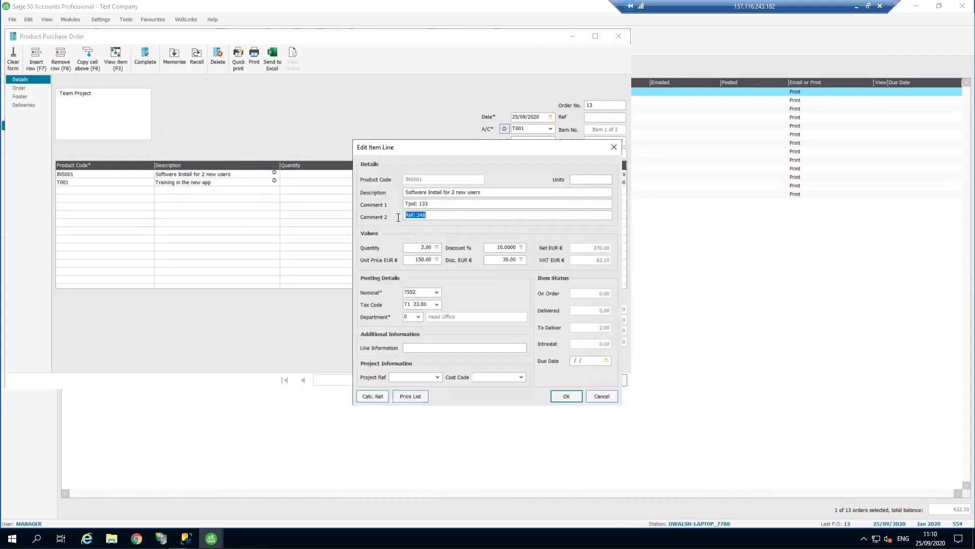
key("End")
left_click(603, 396)
left_click(607, 380)
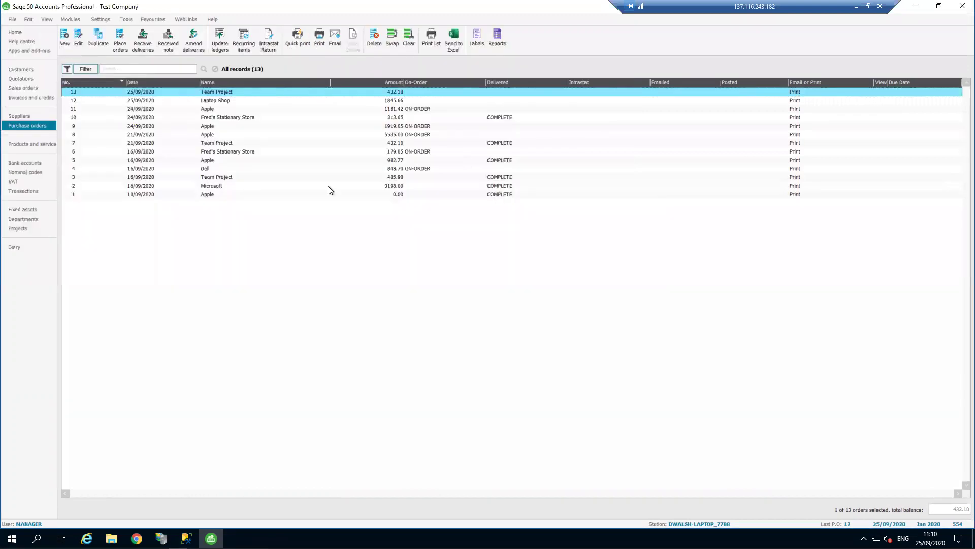
- Filter the browser's purchase request list to Approved status only
left_click(856, 6)
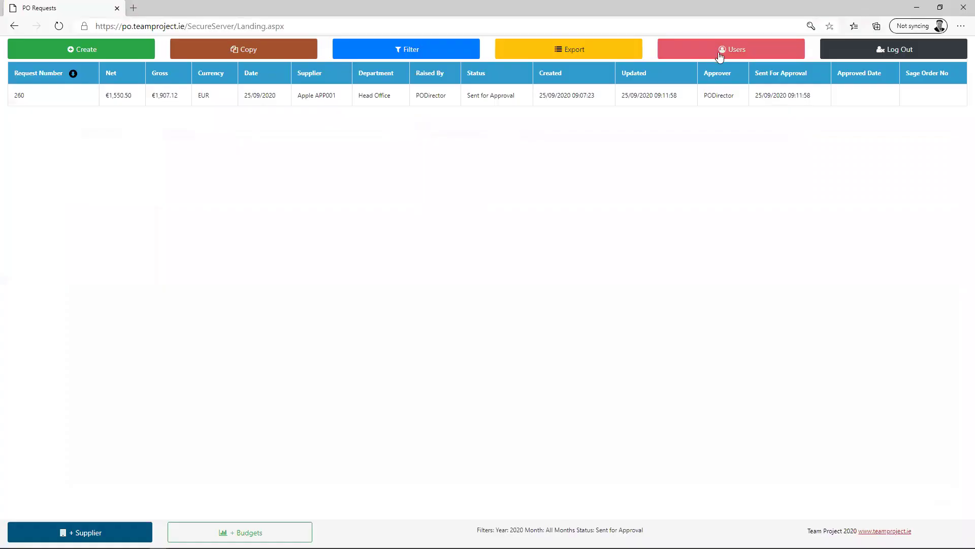
left_click(424, 51)
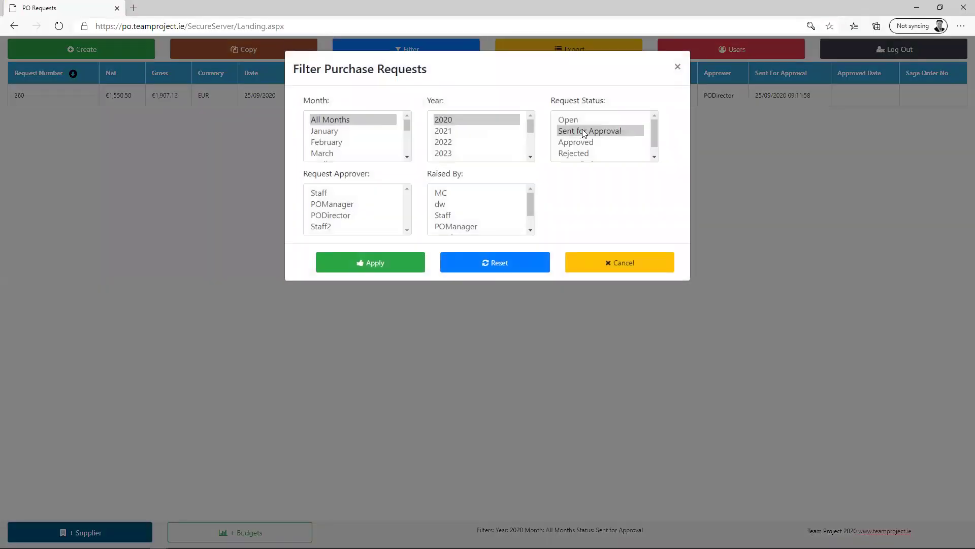
left_click(587, 143)
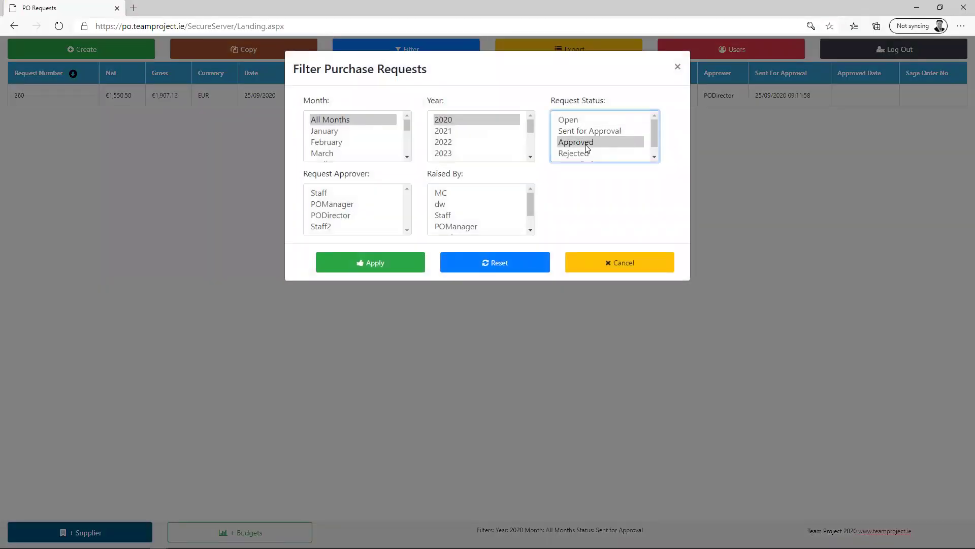
left_click(401, 267)
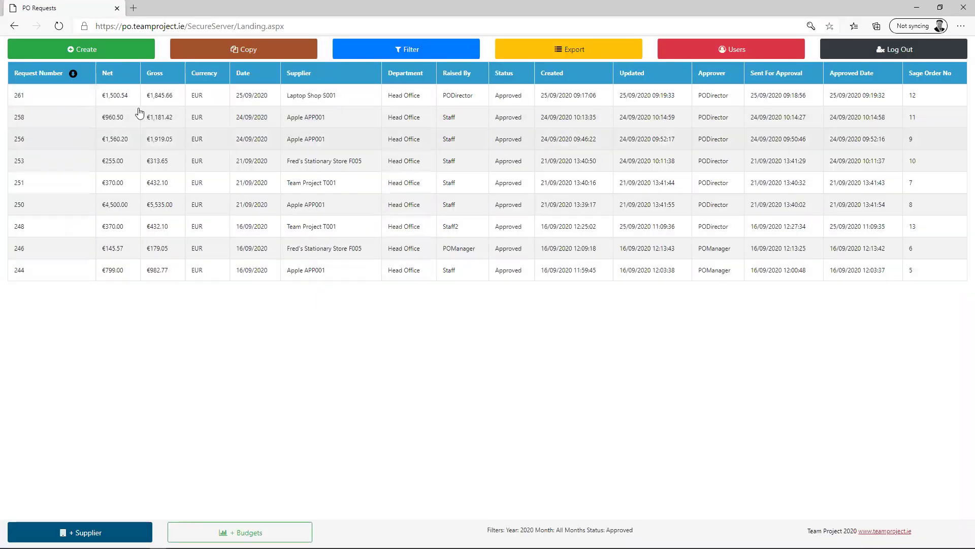
- Export request 248 as PDF document 248-T001 and acknowledge the confirmation
left_click(333, 230)
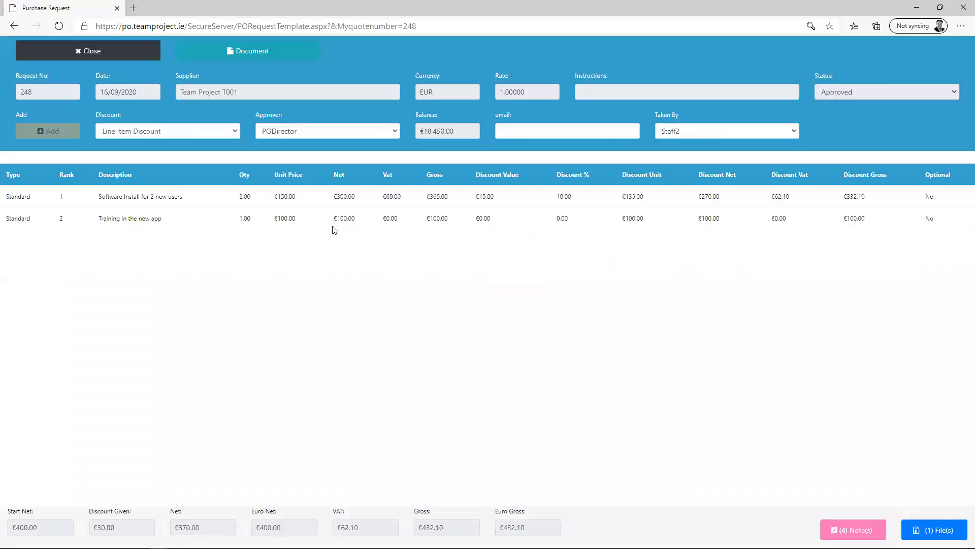
left_click(247, 52)
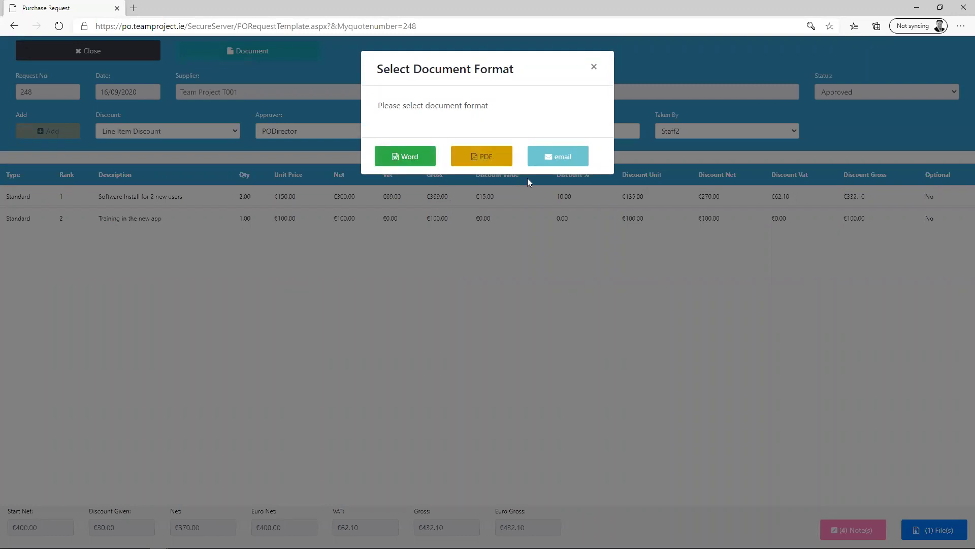
left_click(491, 158)
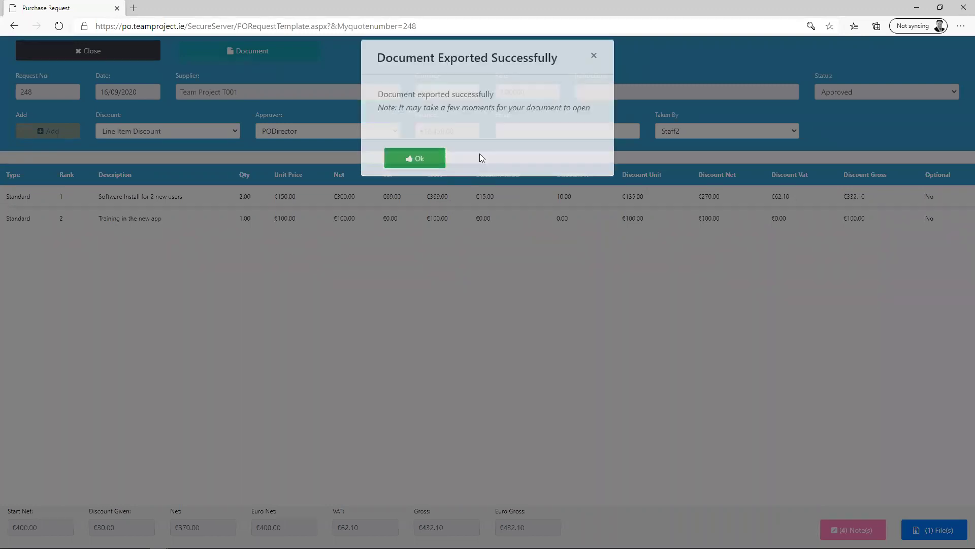
left_click(416, 168)
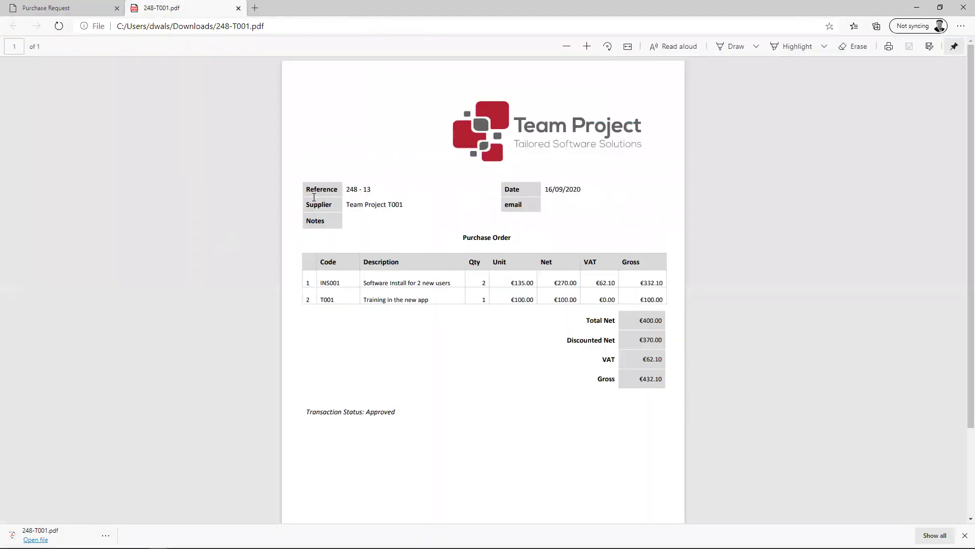
- Review the 248-T001 PDF, highlighting its purchase order reference 248 - 13
left_click_drag(347, 189, 370, 190)
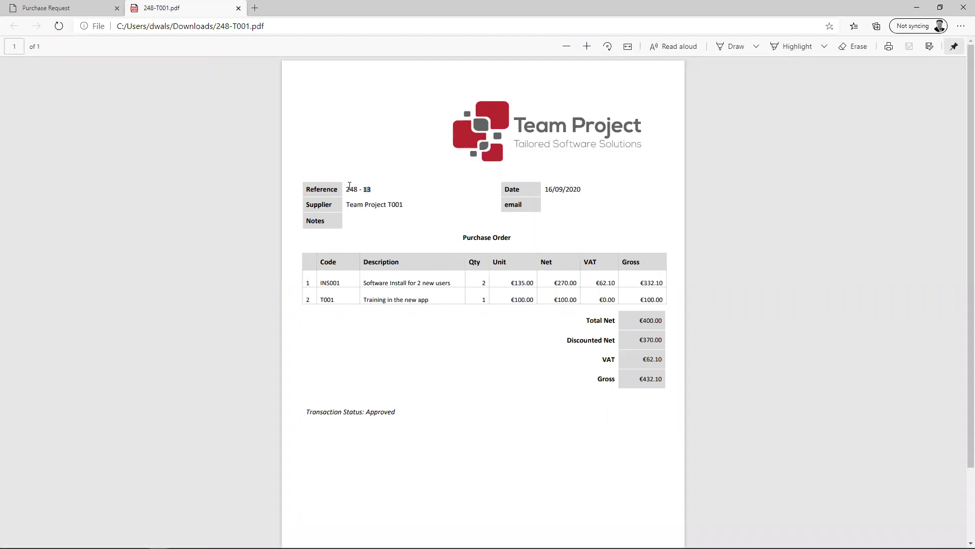
left_click(379, 191)
scroll(503, 374, "down", 3)
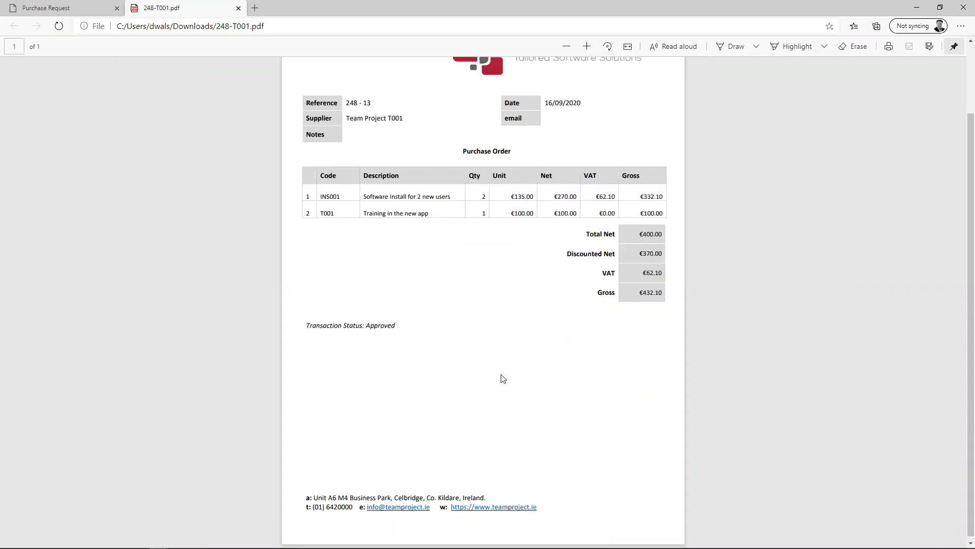
scroll(347, 416, "up", 3)
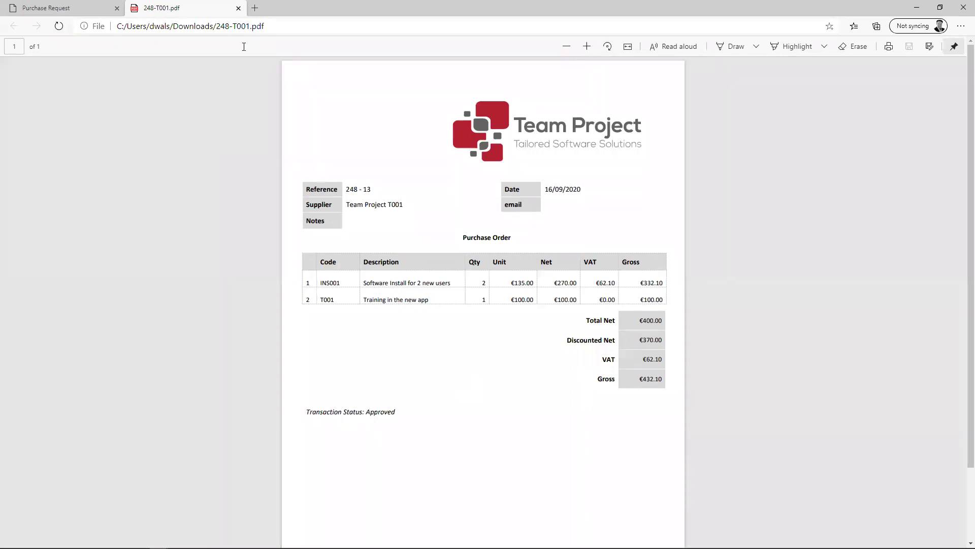
- Close request 248, filter to Sent for Approval, and approve request 260
left_click(237, 8)
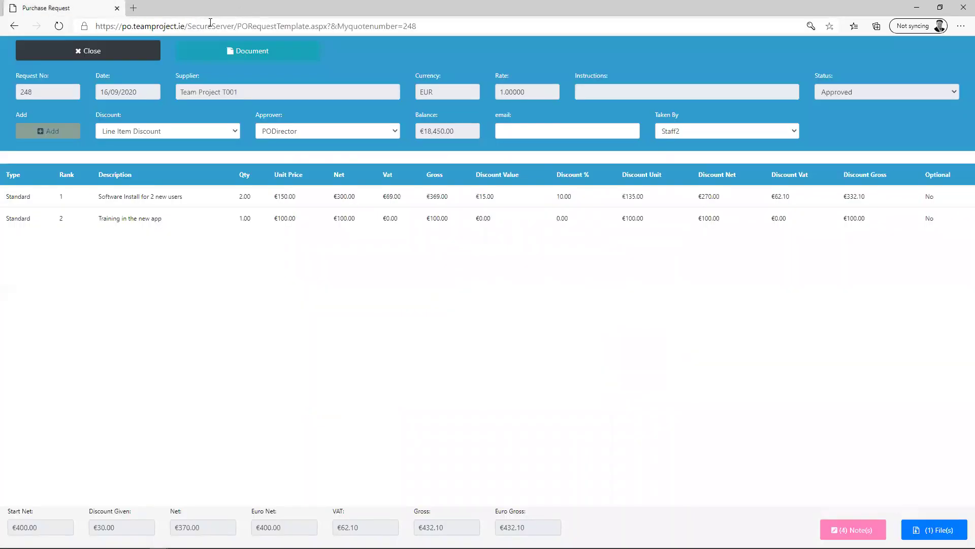
left_click(135, 51)
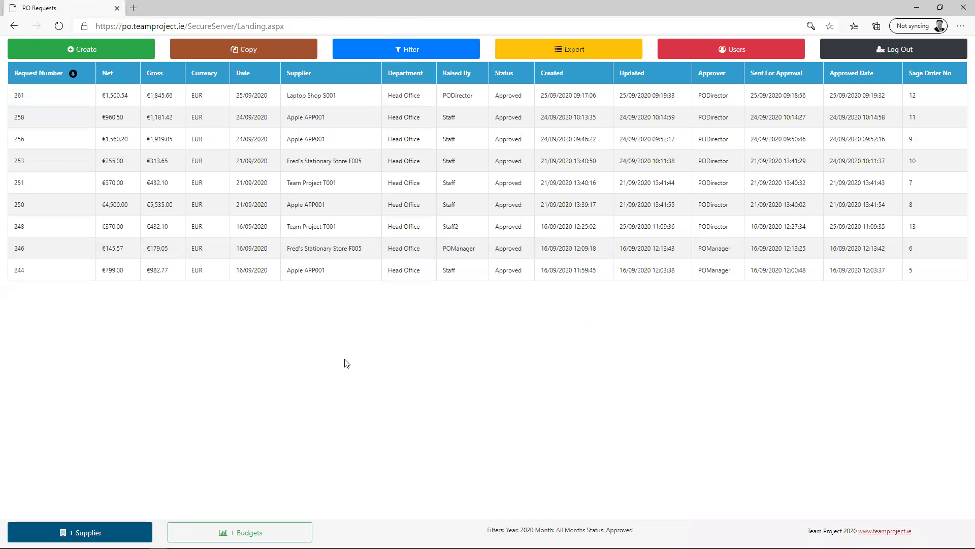
left_click(430, 54)
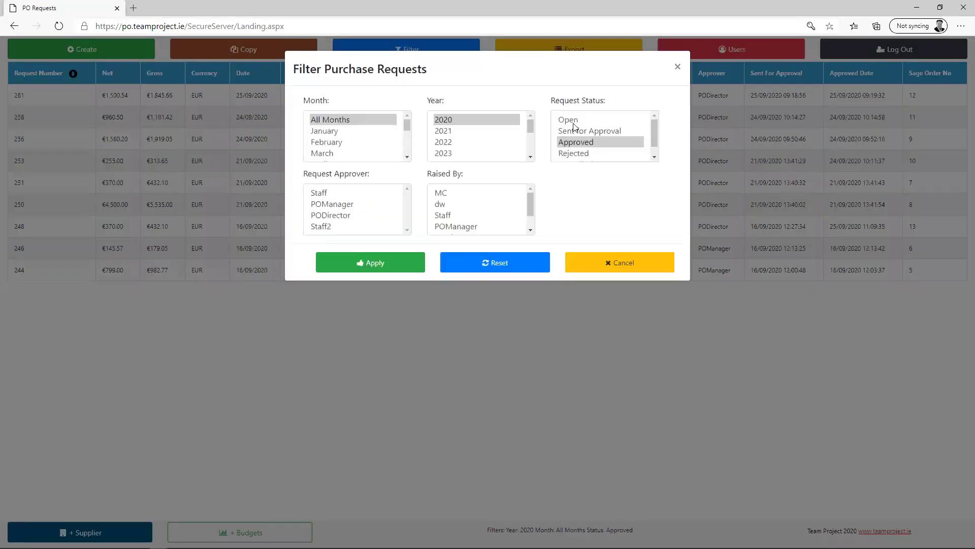
left_click(587, 132)
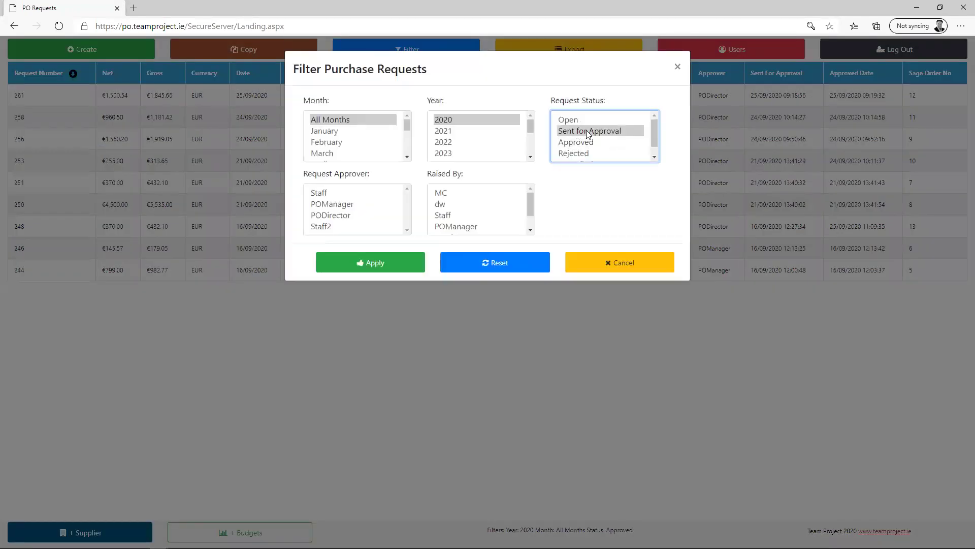
left_click(358, 269)
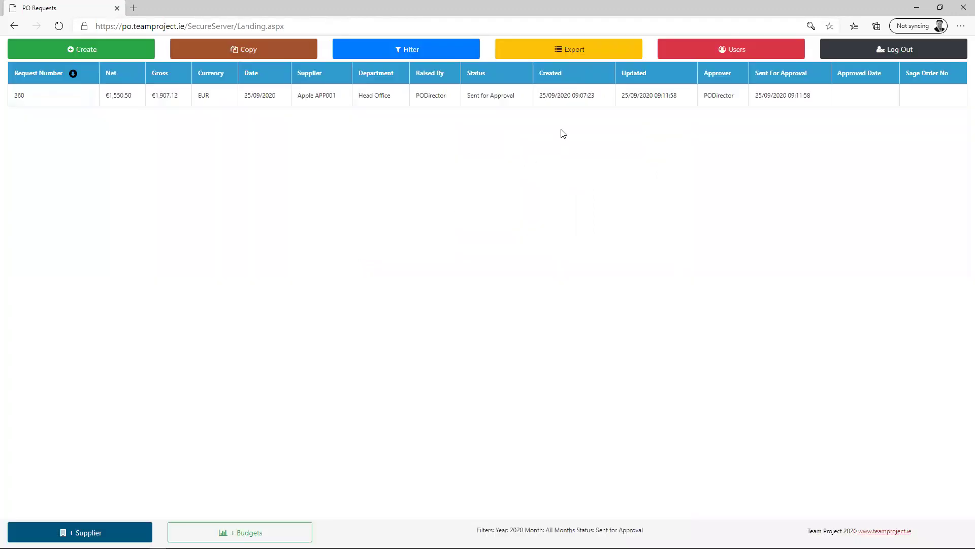
left_click(561, 102)
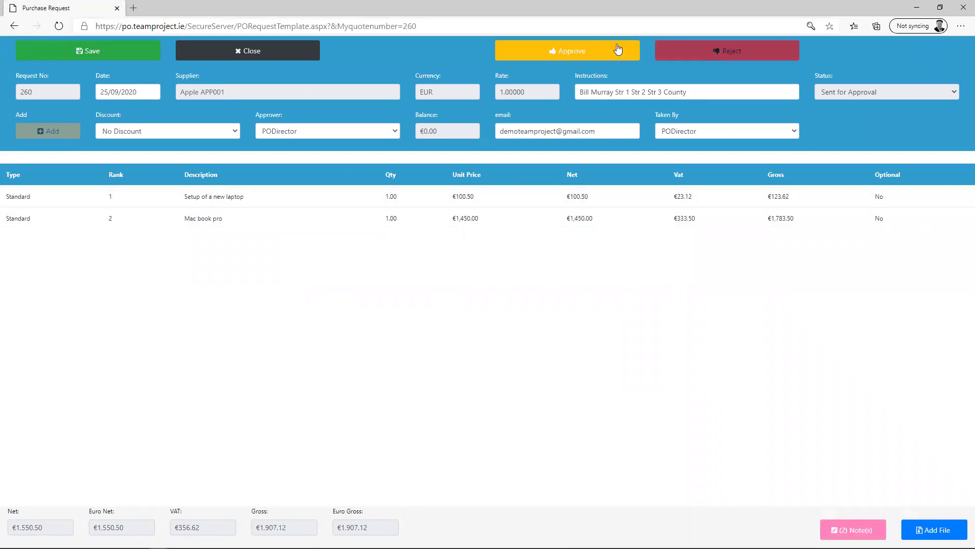
left_click(577, 48)
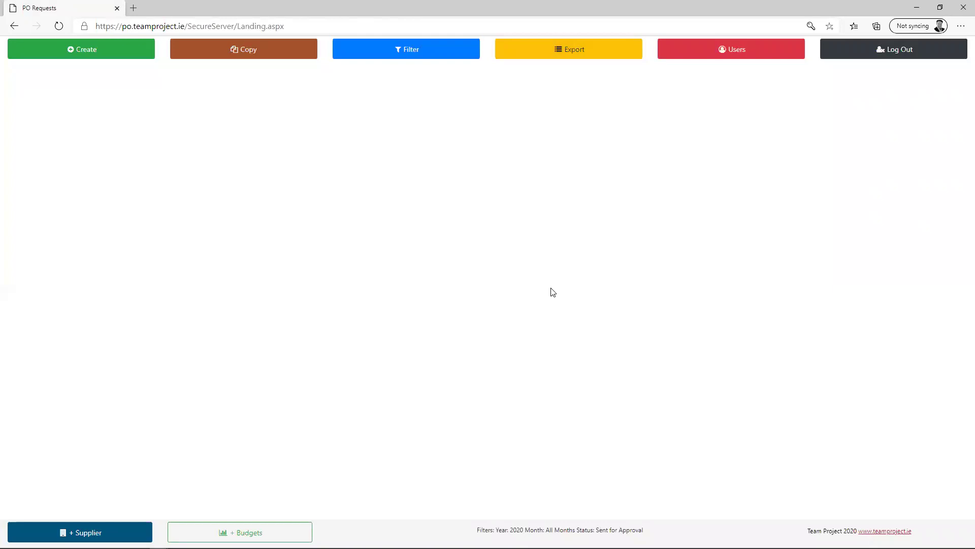
- Log out of the PO system and log back in with the saved login
left_click(903, 51)
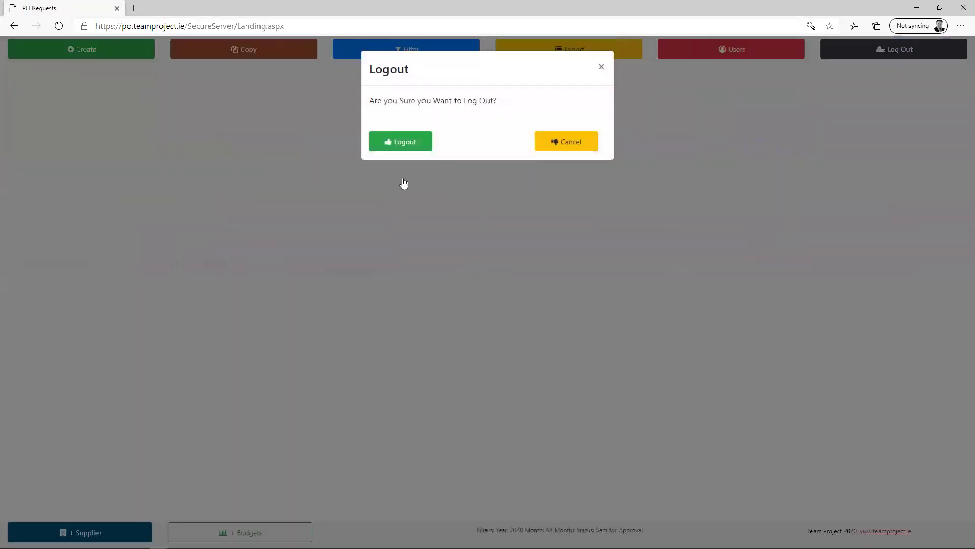
left_click(397, 143)
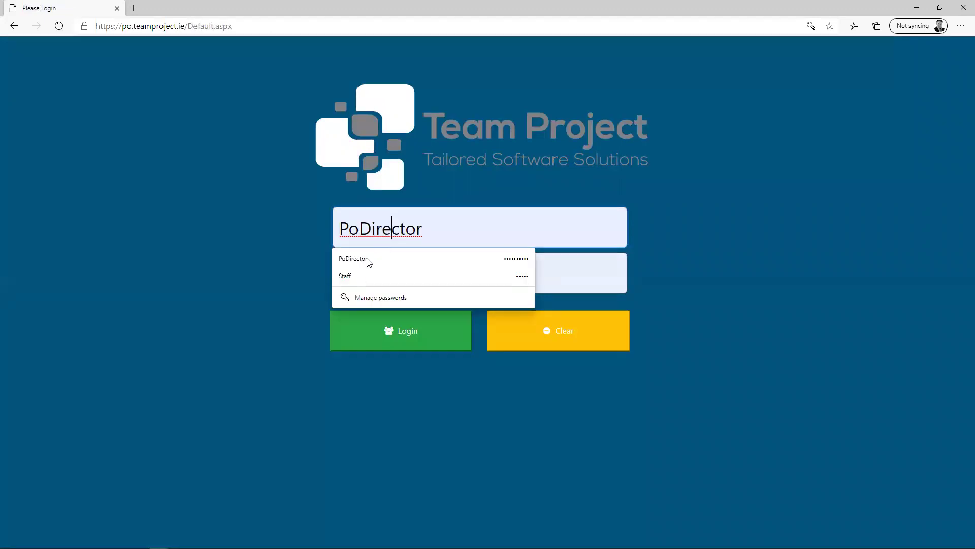
left_click(344, 275)
left_click(375, 342)
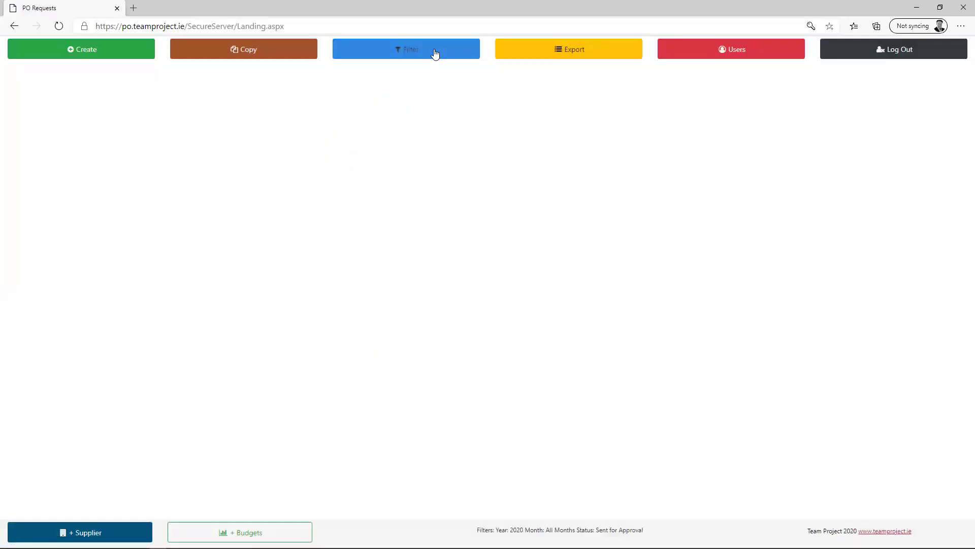
- Filter requests to Approved, showing request 260 with Sage order 14
left_click(435, 53)
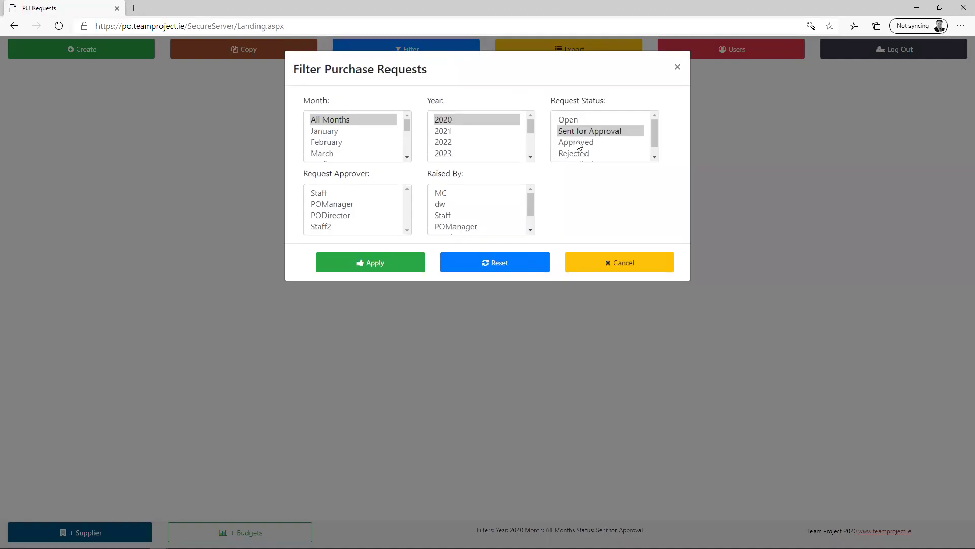
left_click(578, 145)
left_click(406, 262)
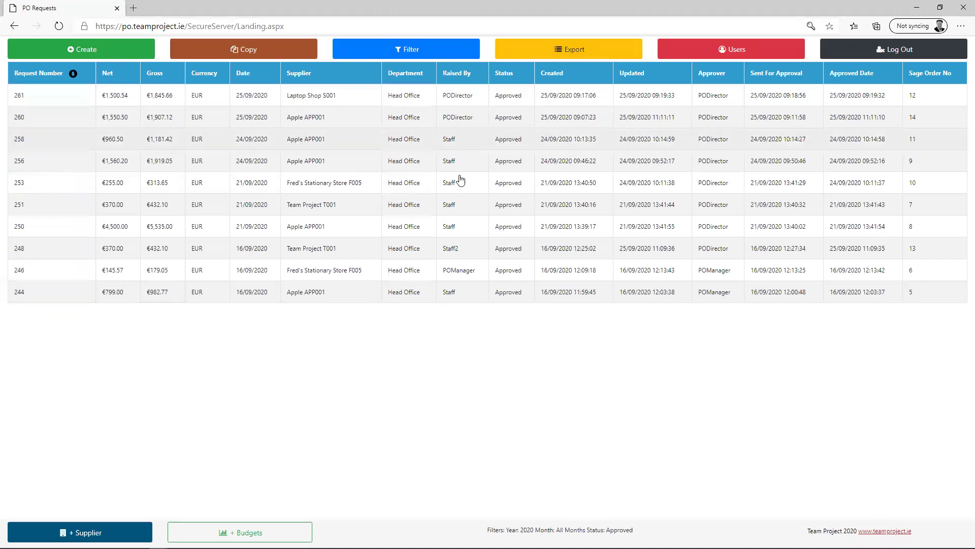
- In the POExport workbook, select the Sage PO Number and Raised By values
mouse_move(488, 546)
left_click(197, 541)
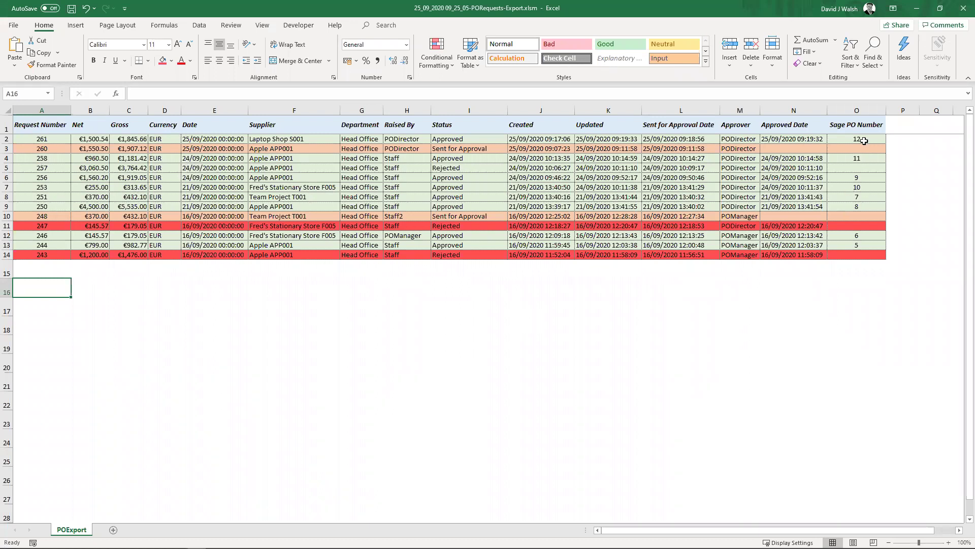
left_click_drag(861, 139, 855, 254)
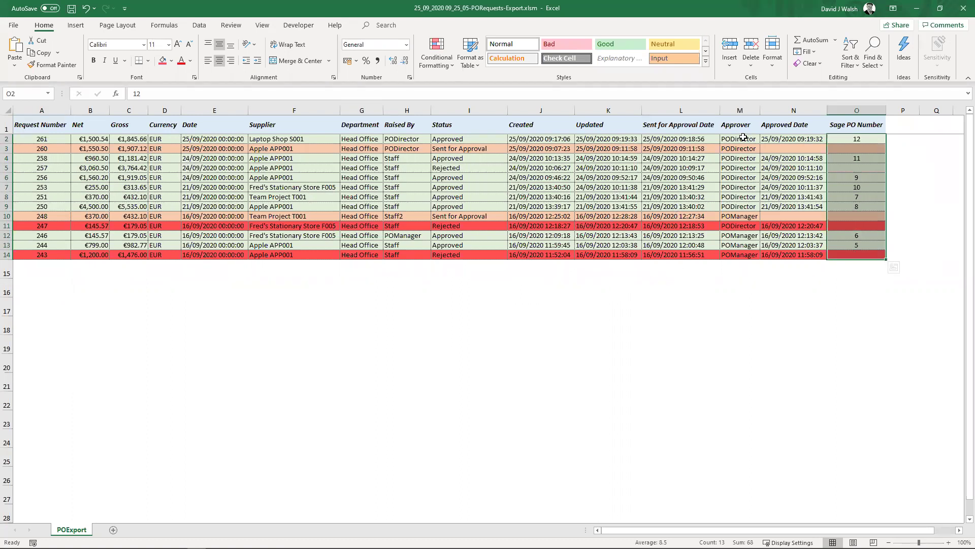
left_click_drag(743, 138, 739, 242)
left_click_drag(397, 137, 400, 245)
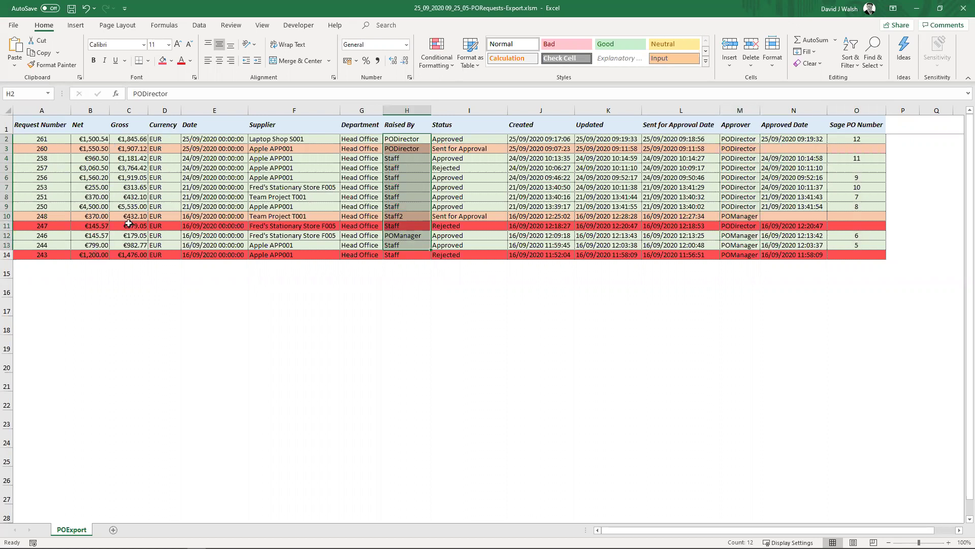
- AutoSum the Gross column C2:C18, giving a =SUM total of €20,147.38 in C18
left_click_drag(129, 139, 128, 329)
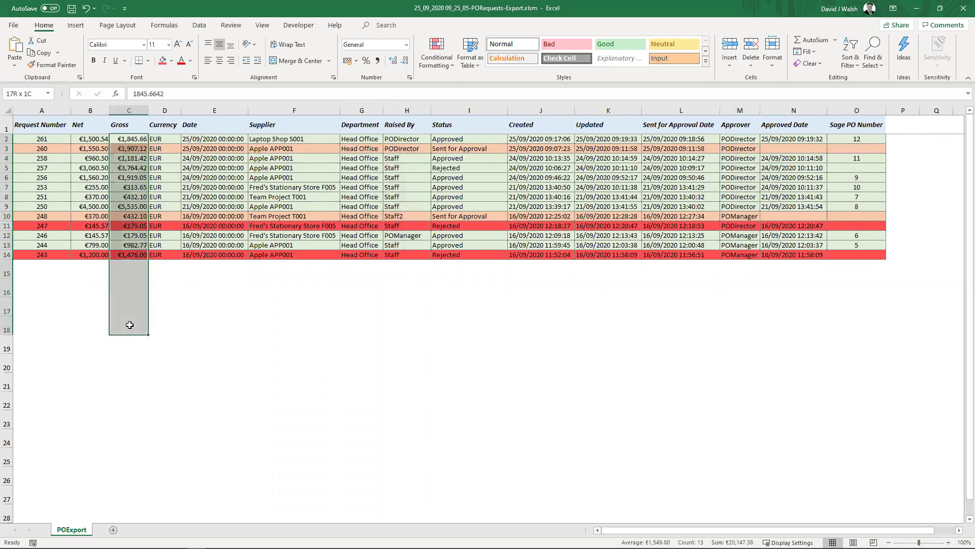
left_click(814, 41)
left_click(157, 367)
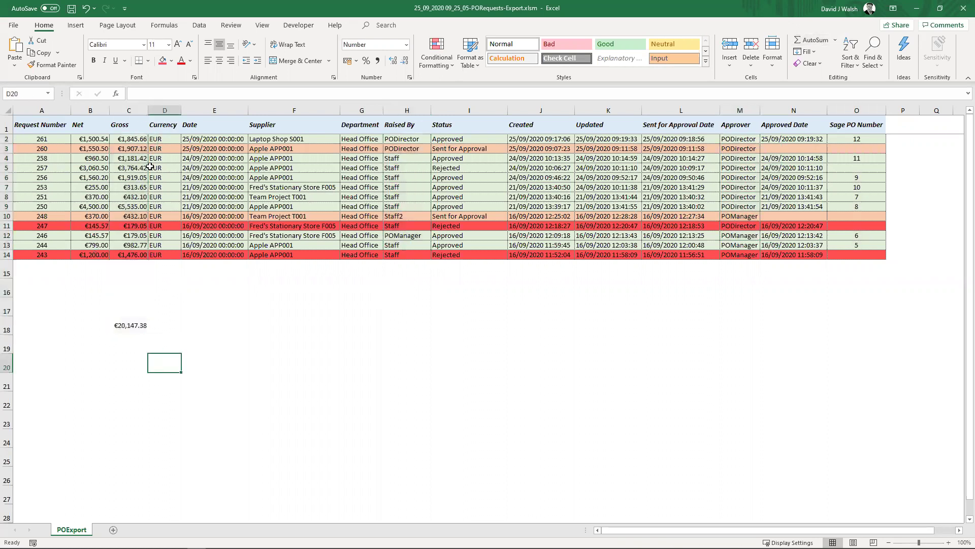
left_click(125, 326)
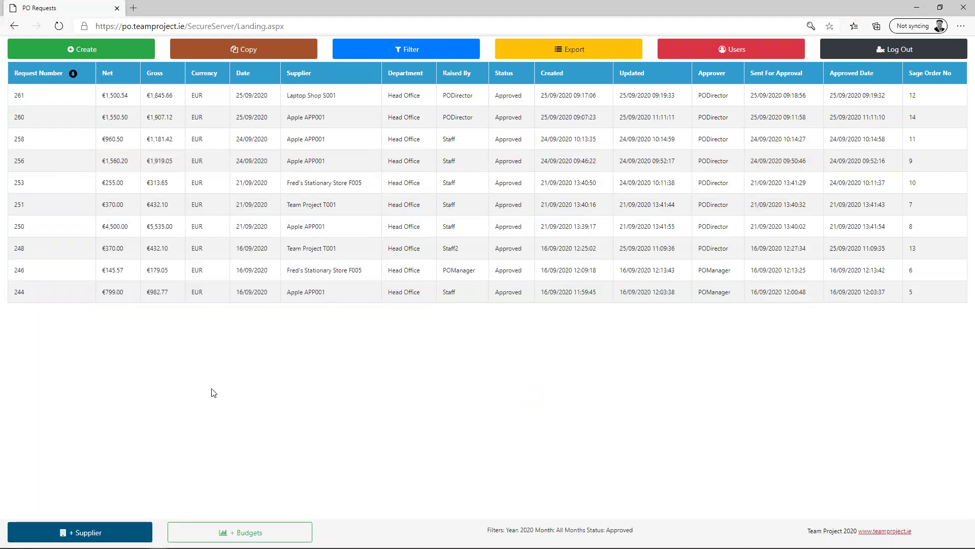
- Review user email addresses in the Edit User dialog, close it, and switch to Gmail
left_click(694, 48)
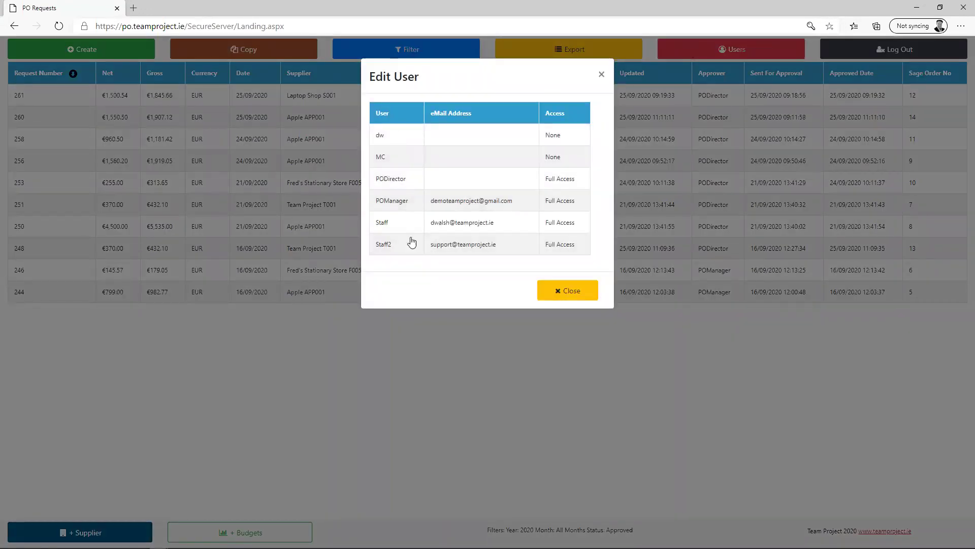
left_click(573, 292)
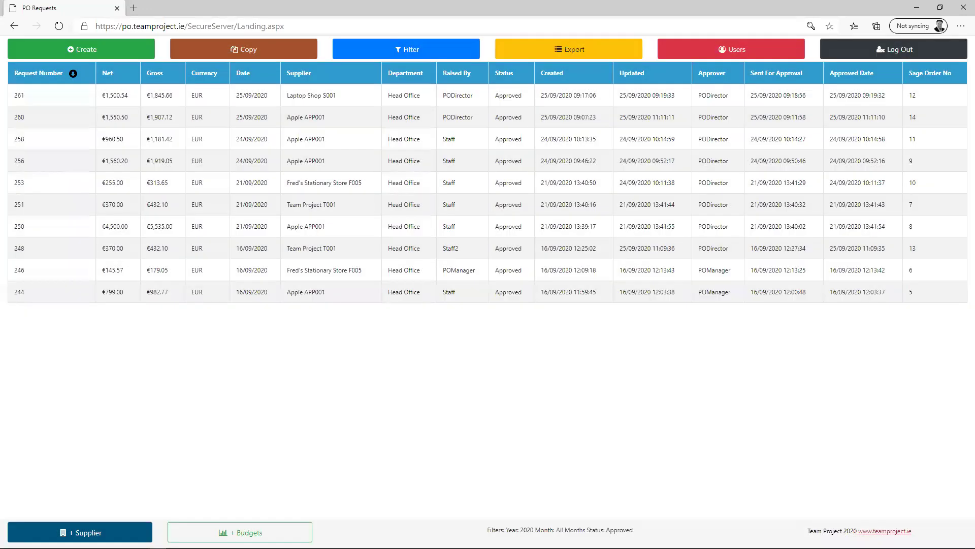
left_click(140, 540)
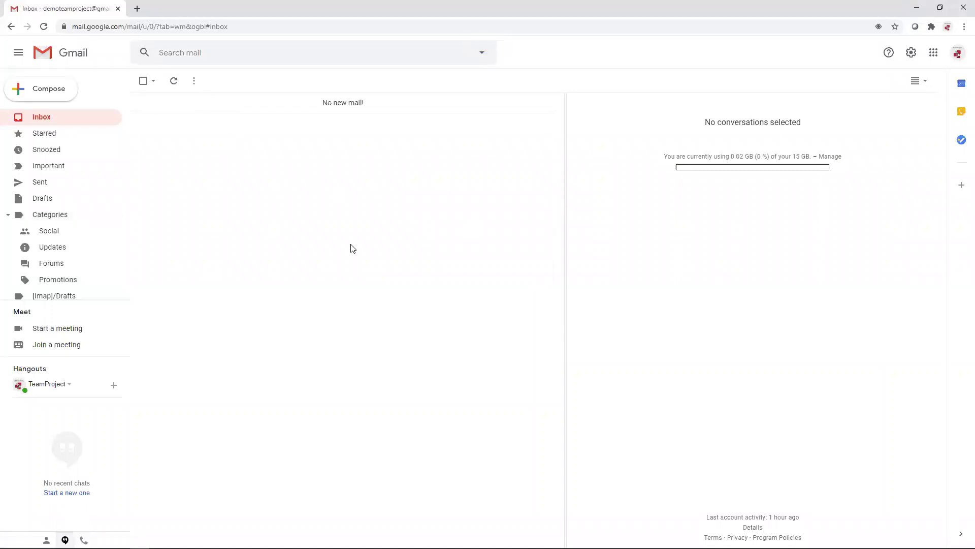
- Minimize Gmail after seeing No new mail in the inbox
left_click(916, 8)
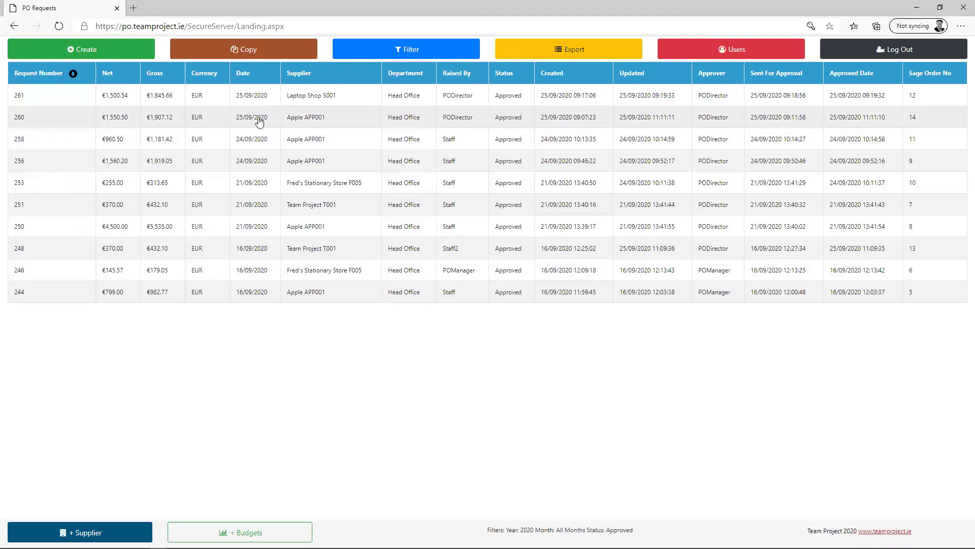
- Start copying from an existing request and search for the source request
left_click(243, 51)
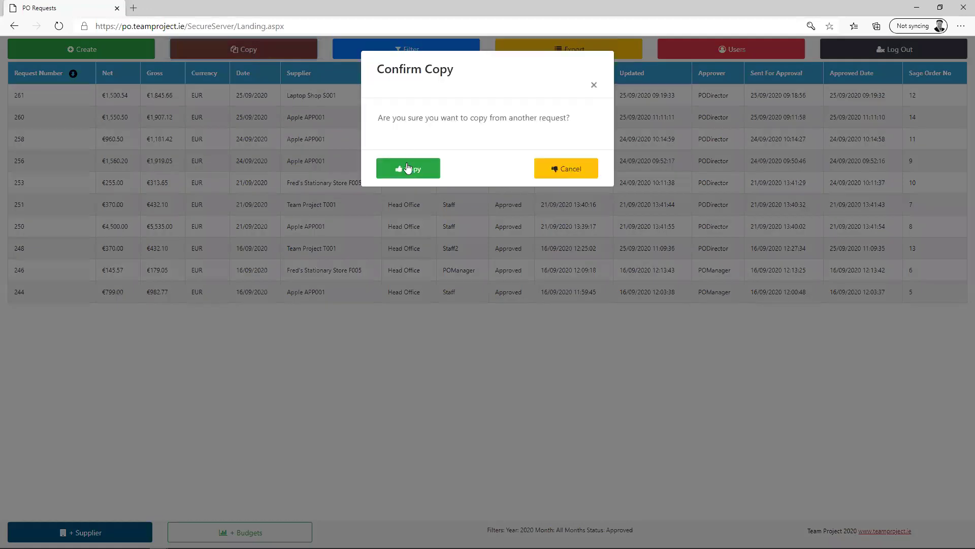
left_click(409, 168)
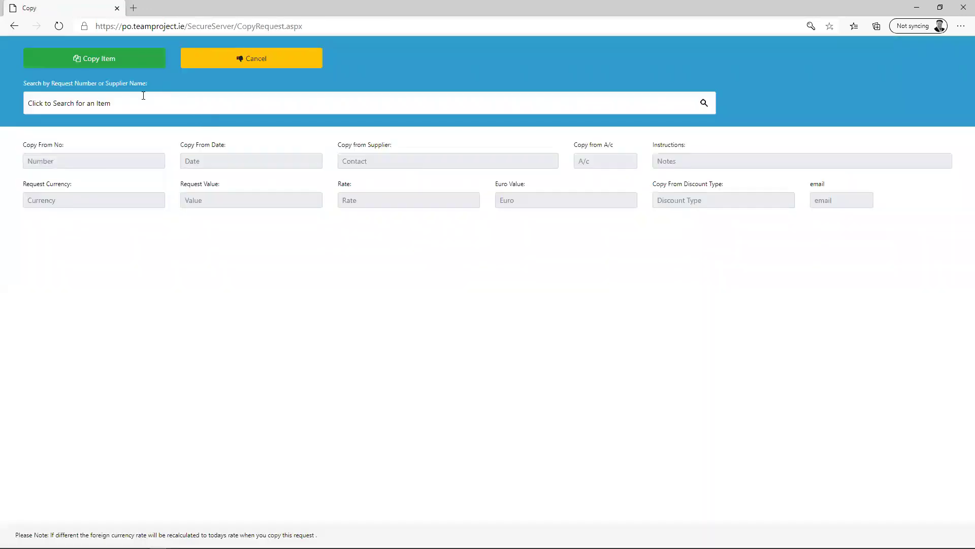
left_click(143, 95)
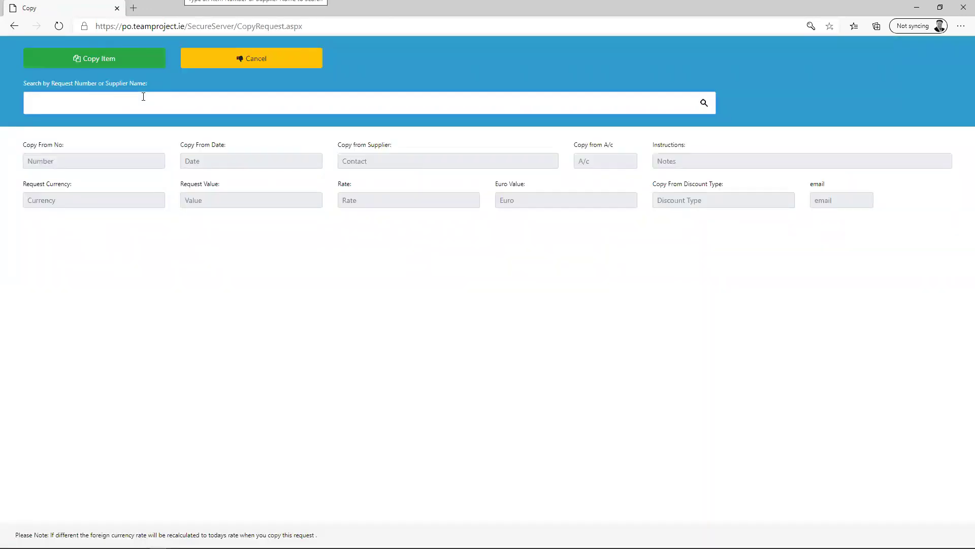
type("apl")
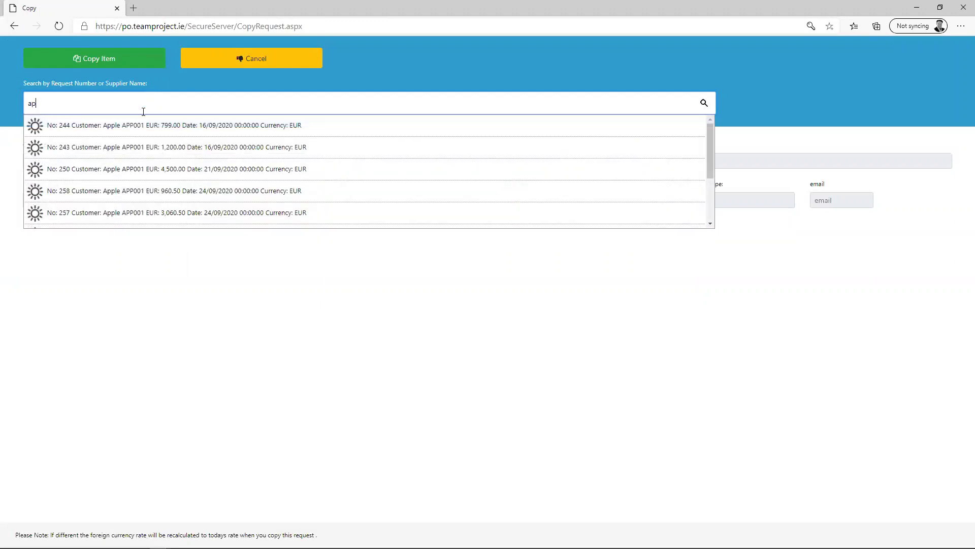
- Copy Apple request 257 into new open request 263 with its two Mac book lines
left_click(227, 216)
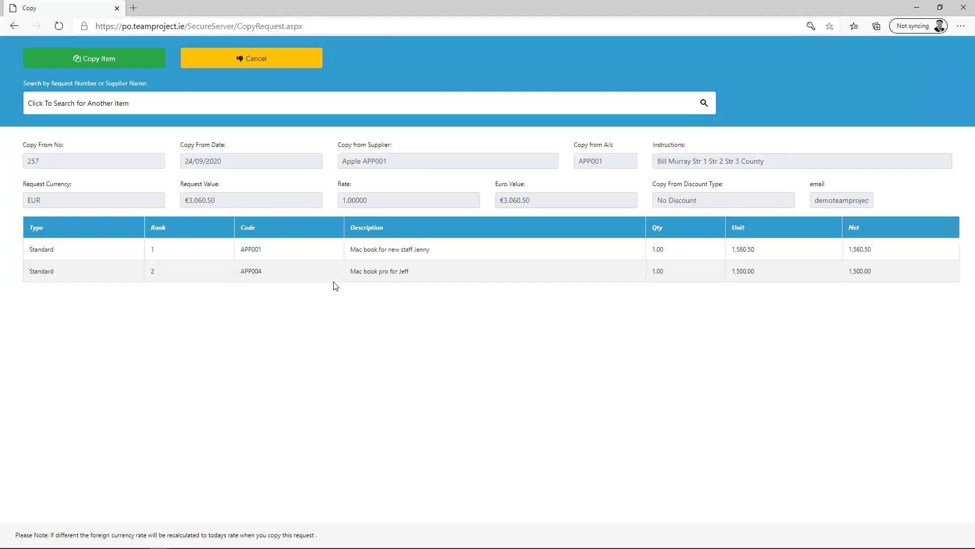
left_click(111, 61)
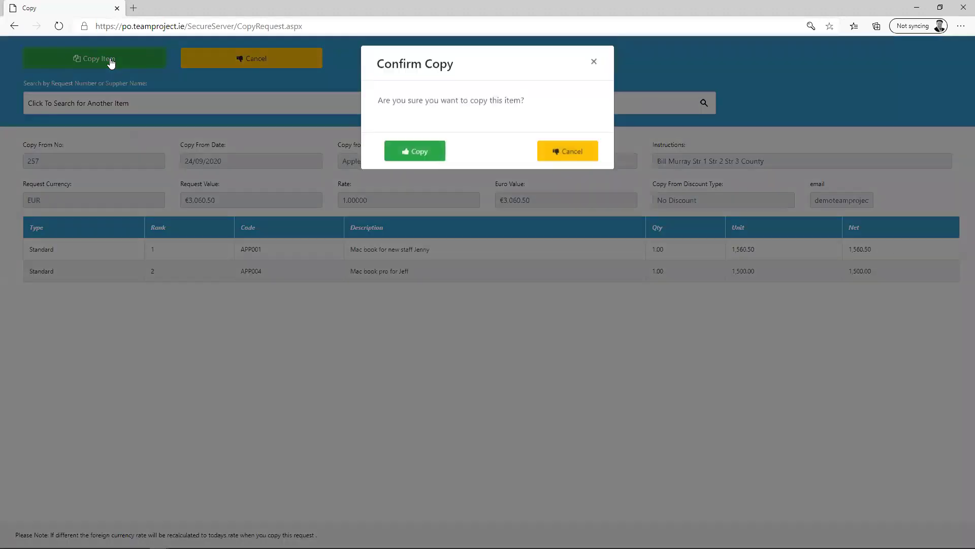
left_click(420, 156)
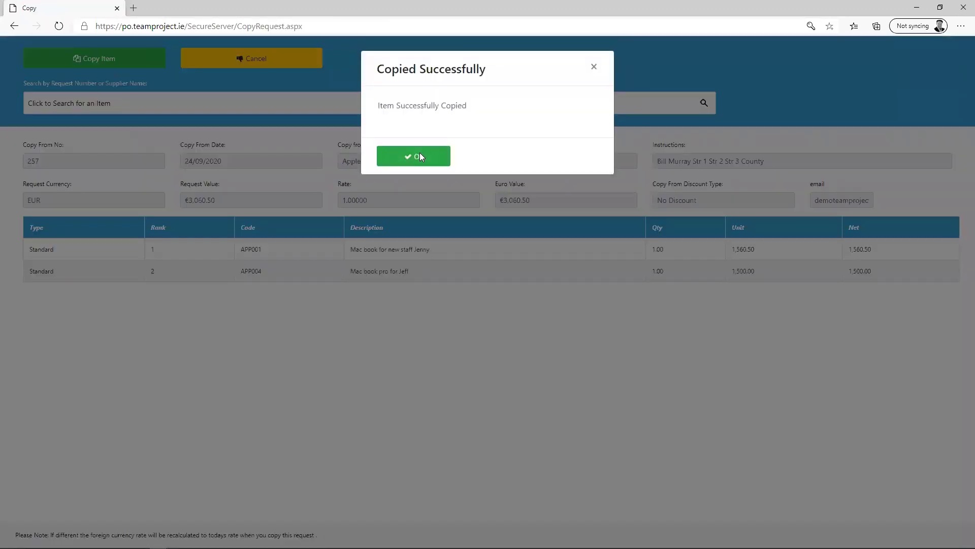
left_click(420, 152)
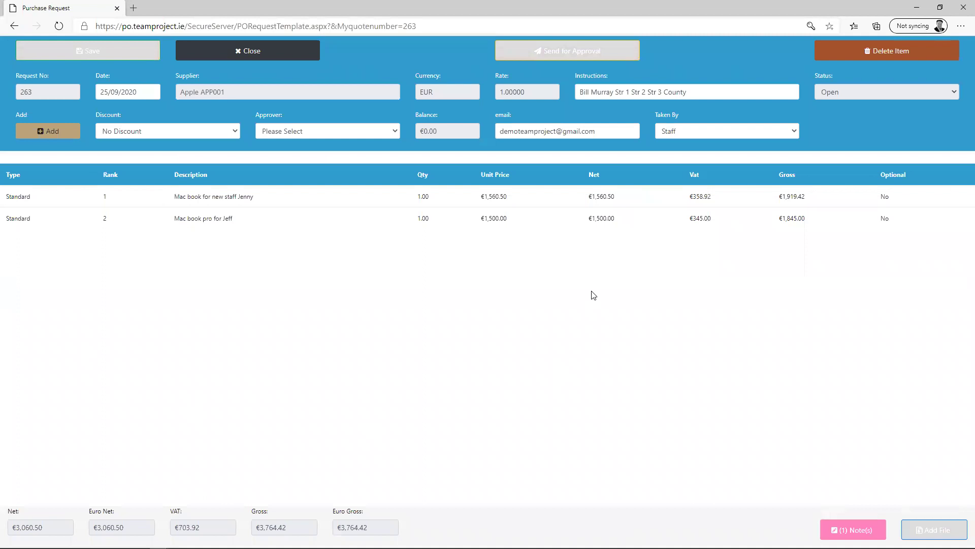
- Assign POManager as the approver and keep the request at no discount
left_click(302, 132)
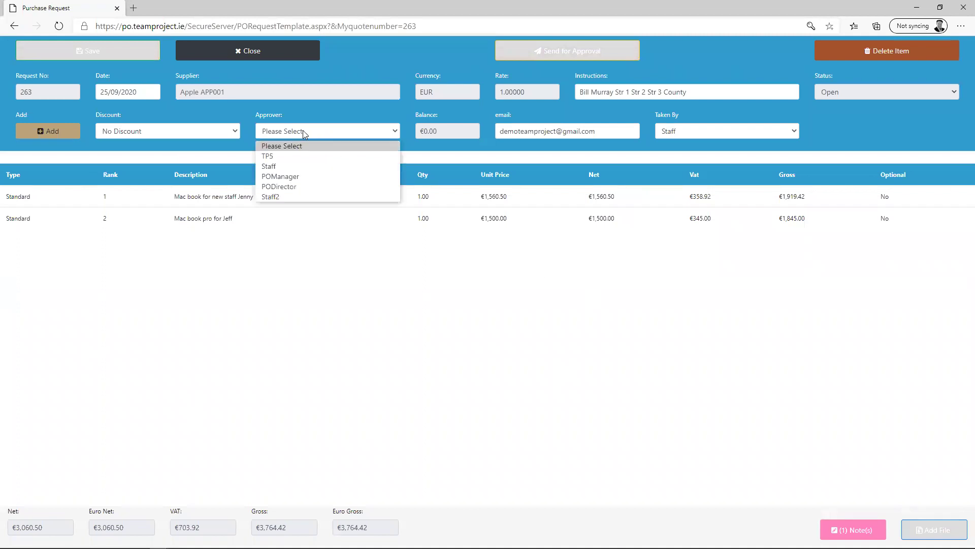
left_click(283, 177)
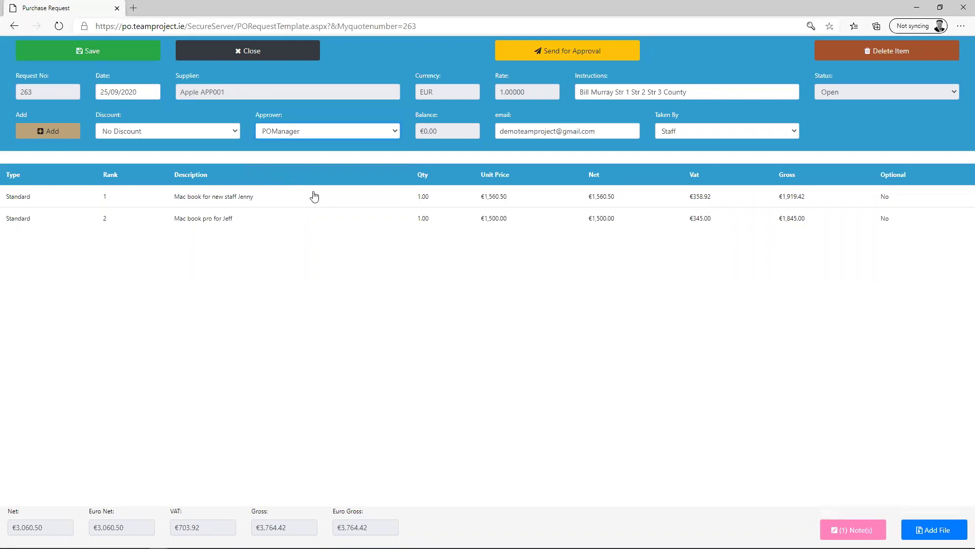
left_click(153, 134)
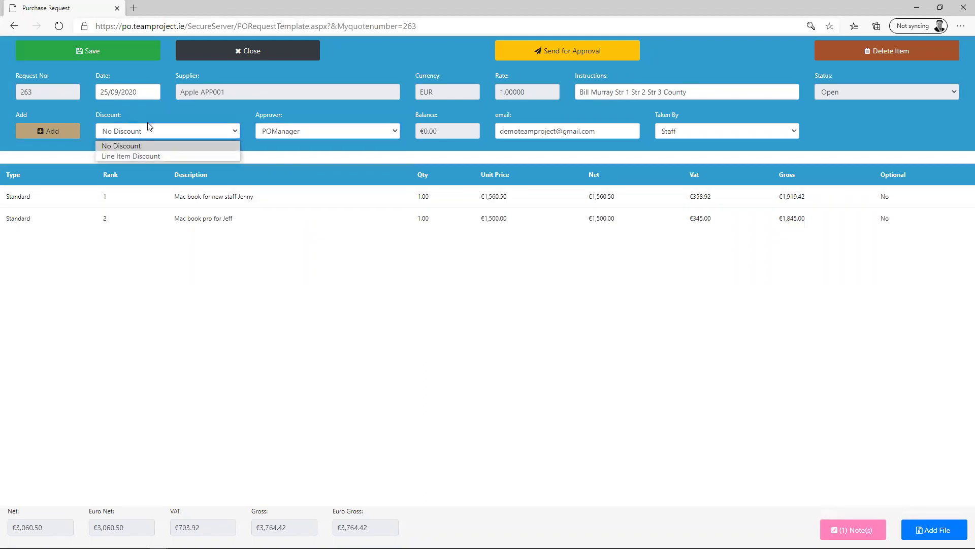
left_click(148, 146)
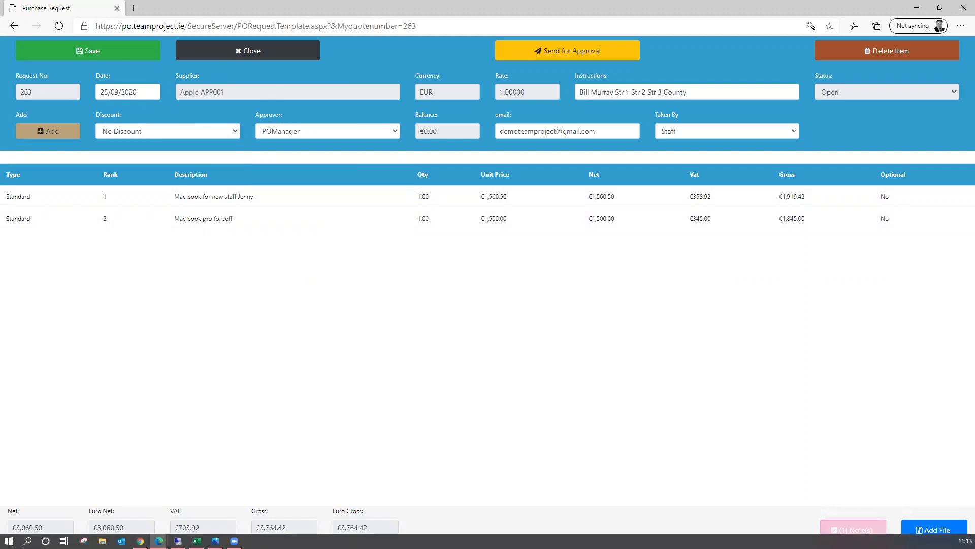
- Change line 1 to 'Laptop for new staff Jenny' at unit price 596 and save it
left_click(206, 200)
left_click_drag(135, 170, 98, 175)
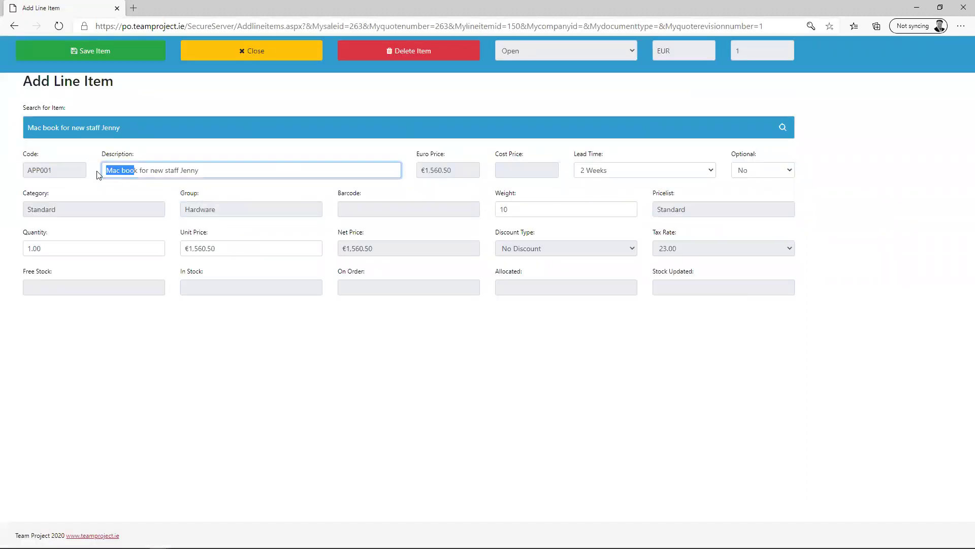
type("Laptop")
key("Delete")
left_click_drag(232, 248, 133, 246)
type("596.00")
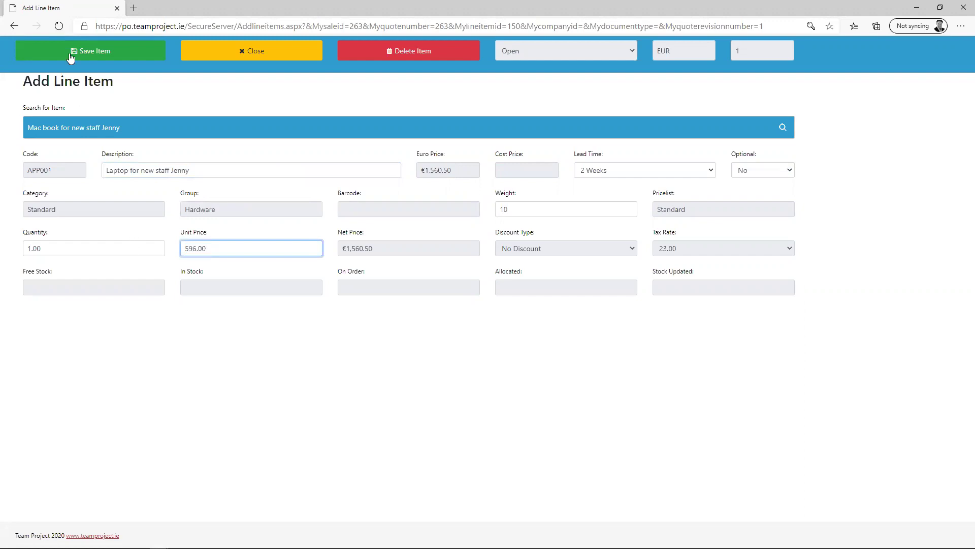
left_click(105, 50)
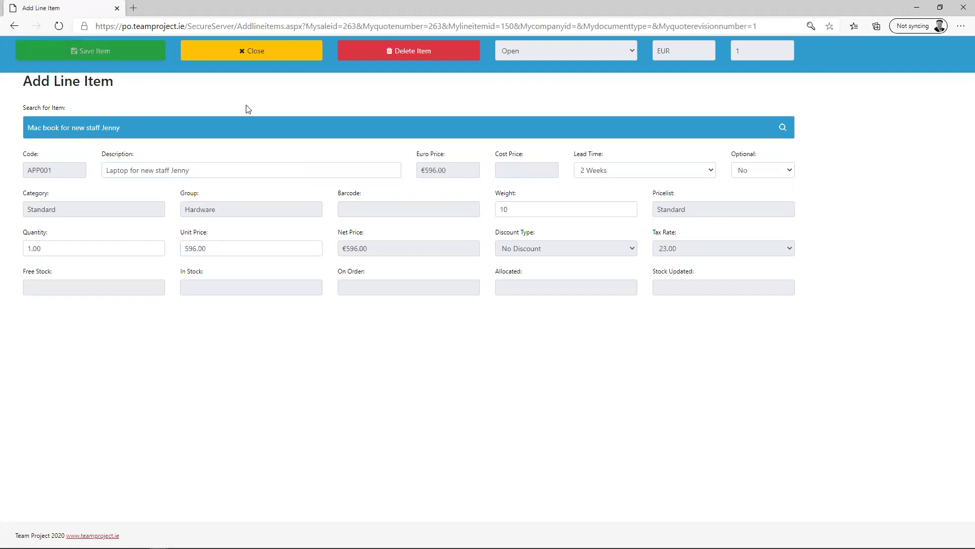
left_click(104, 50)
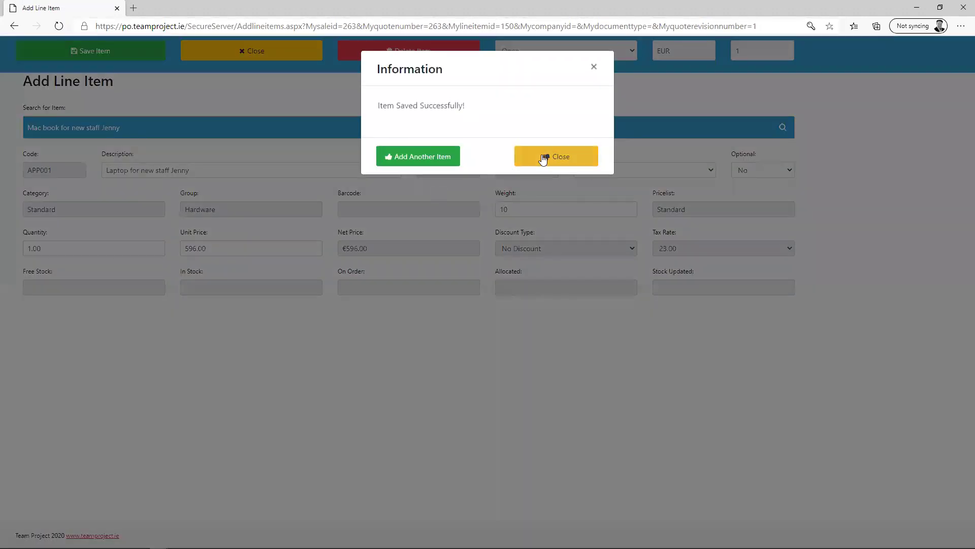
left_click(543, 158)
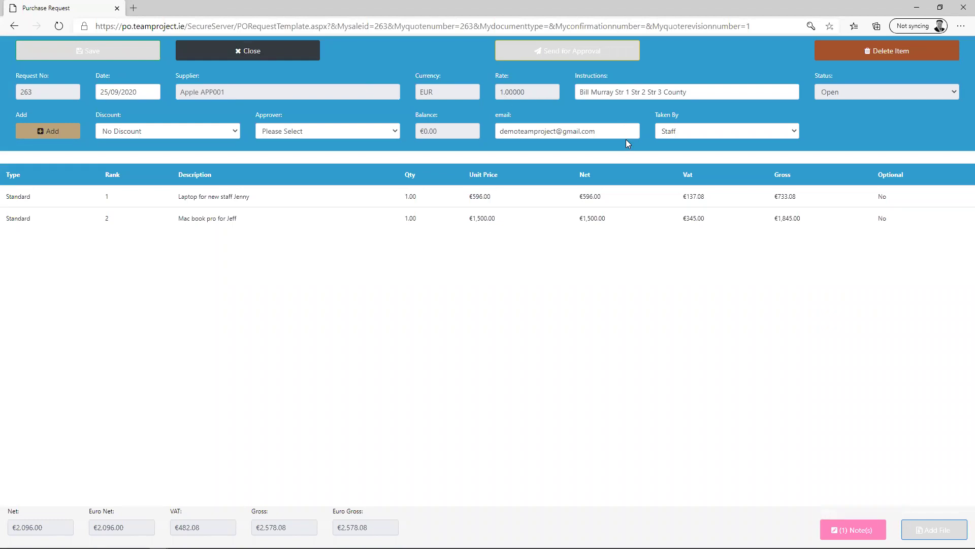
- Reselect POManager as approver, save request 263, and close it
left_click(352, 133)
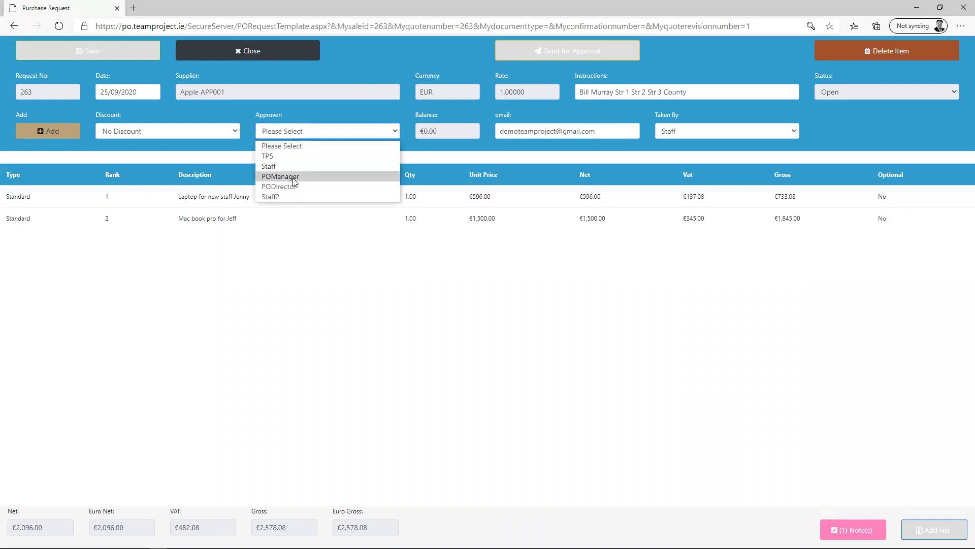
left_click(294, 176)
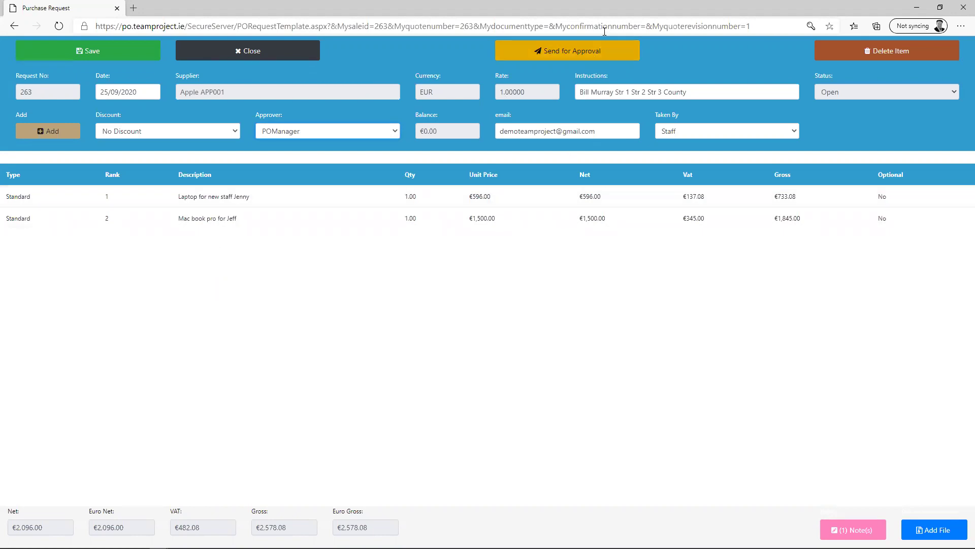
left_click(102, 53)
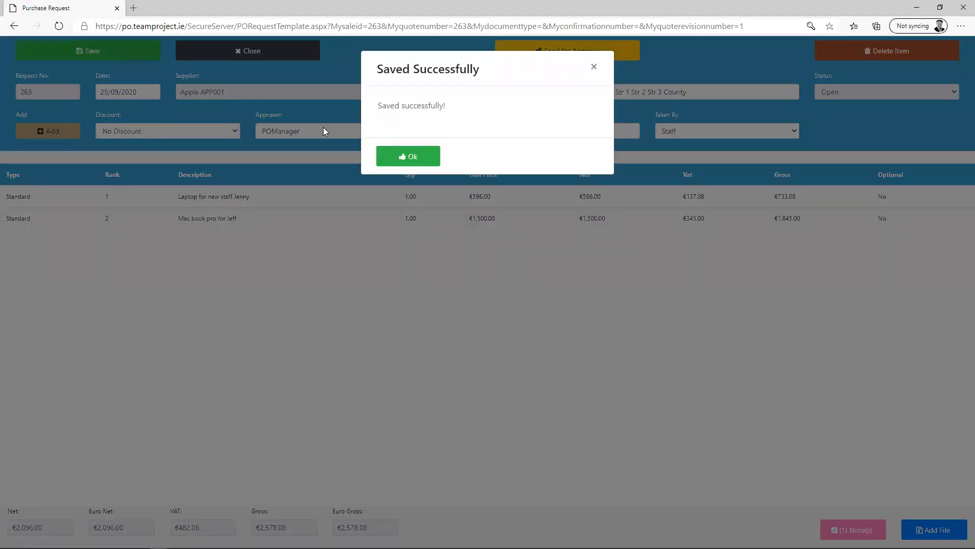
left_click(357, 132)
left_click(261, 59)
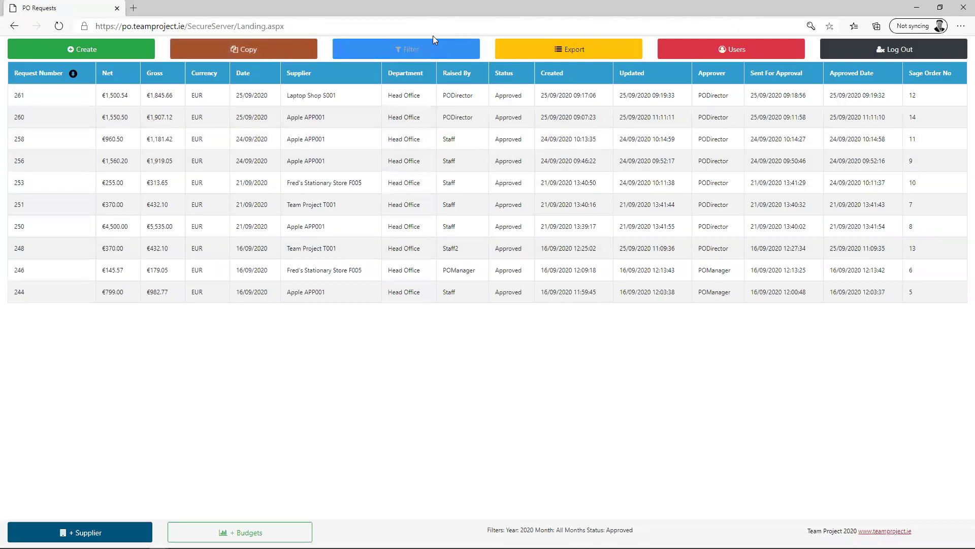
- Apply an Open request-status filter and open request 263 from the results
left_click(427, 49)
left_click(580, 120)
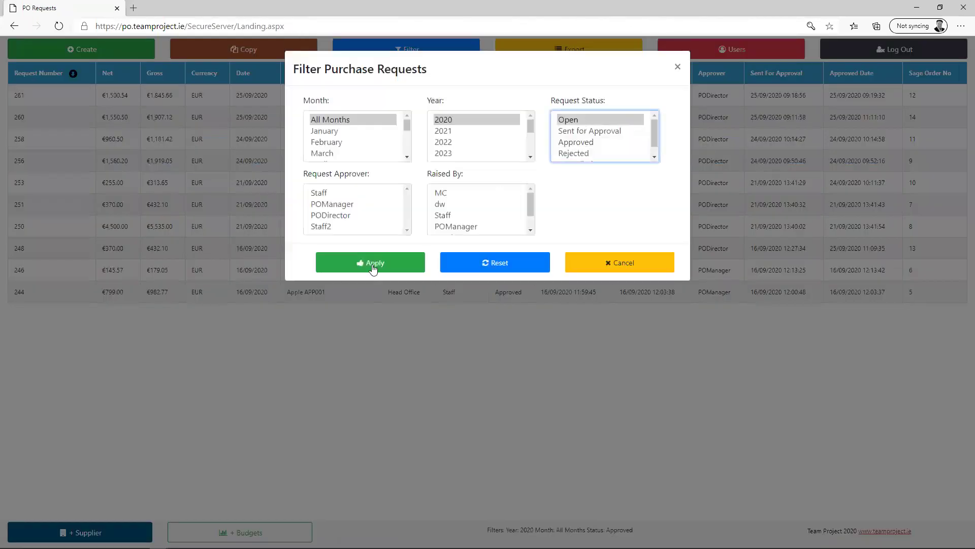
left_click(373, 265)
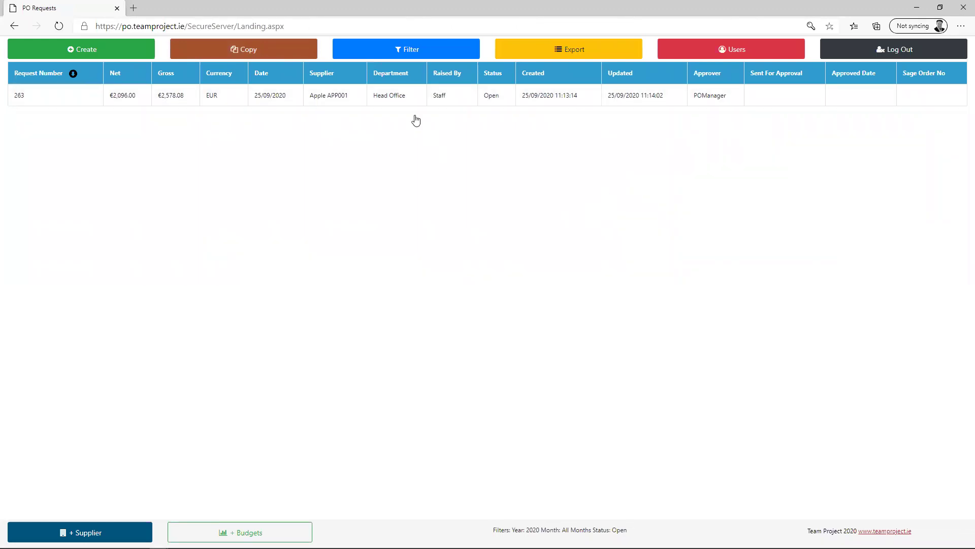
left_click(389, 97)
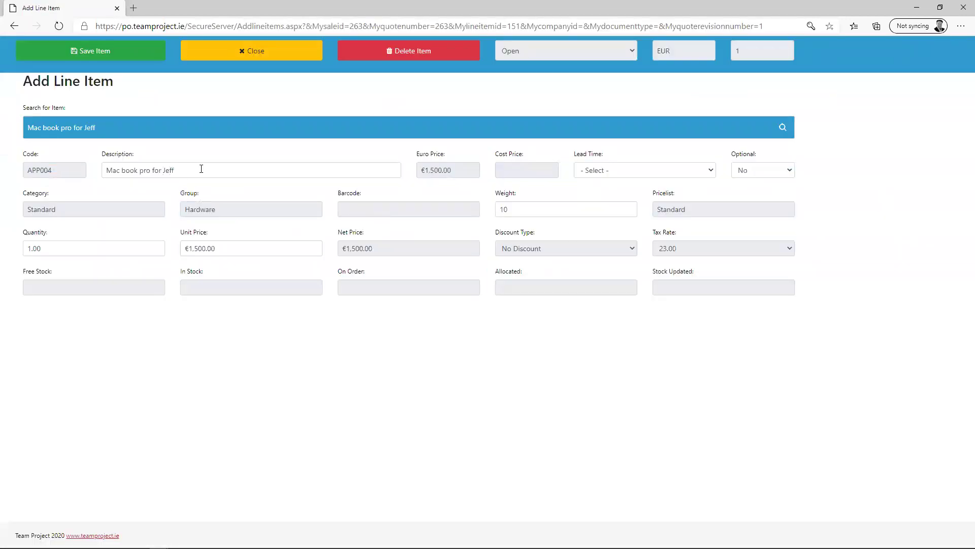
- Keep line 2 but change it to 'Laptop pro for Jeff' at unit price 968, and save it
left_click(390, 54)
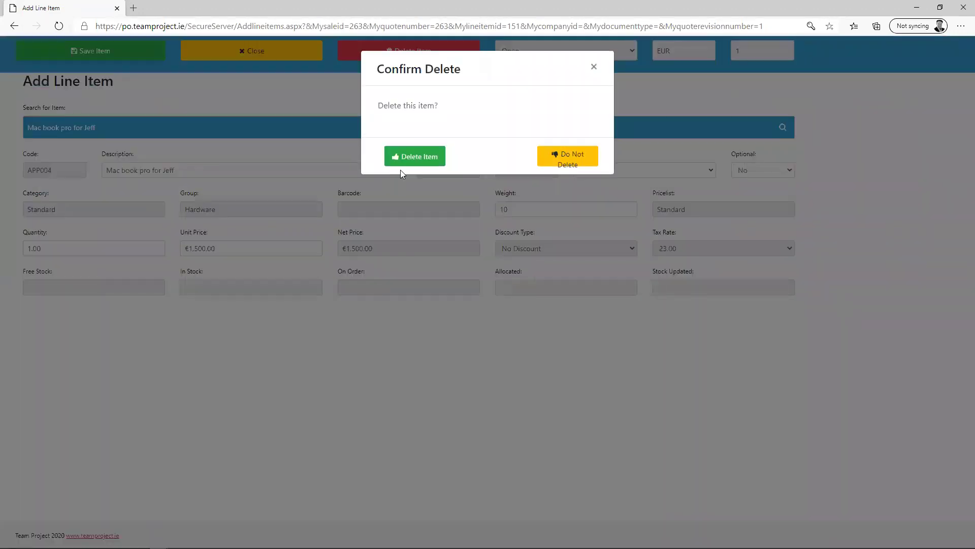
left_click(560, 156)
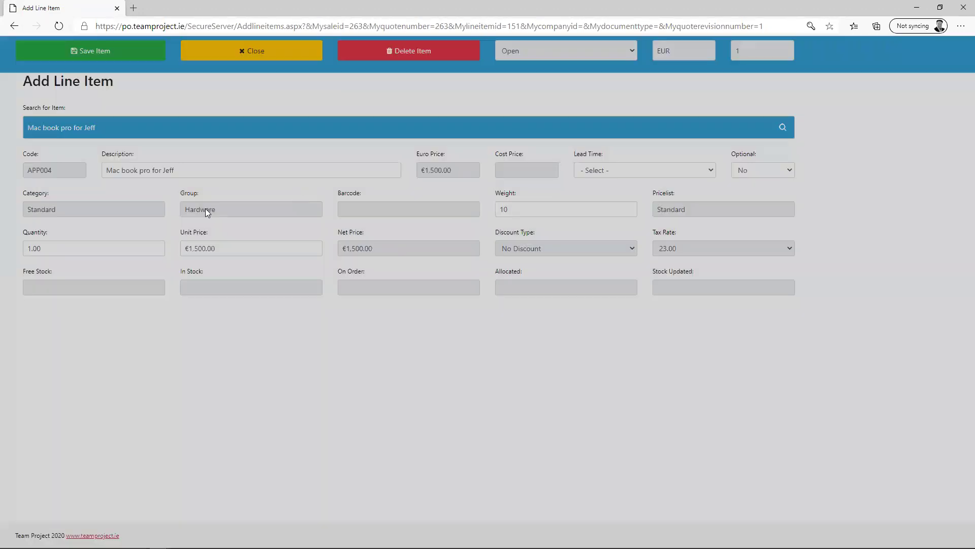
left_click_drag(142, 172, 52, 165)
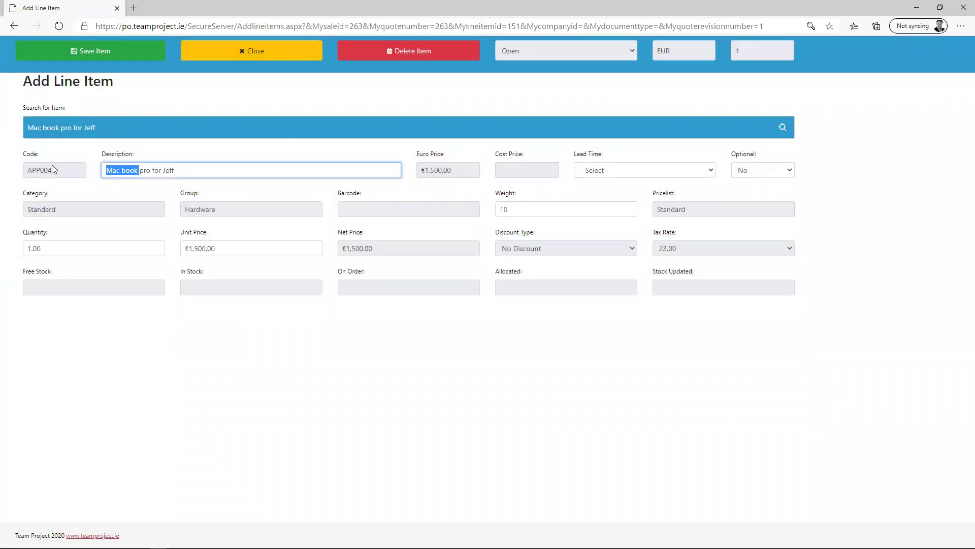
type("Laptop")
left_click(237, 248)
type("968")
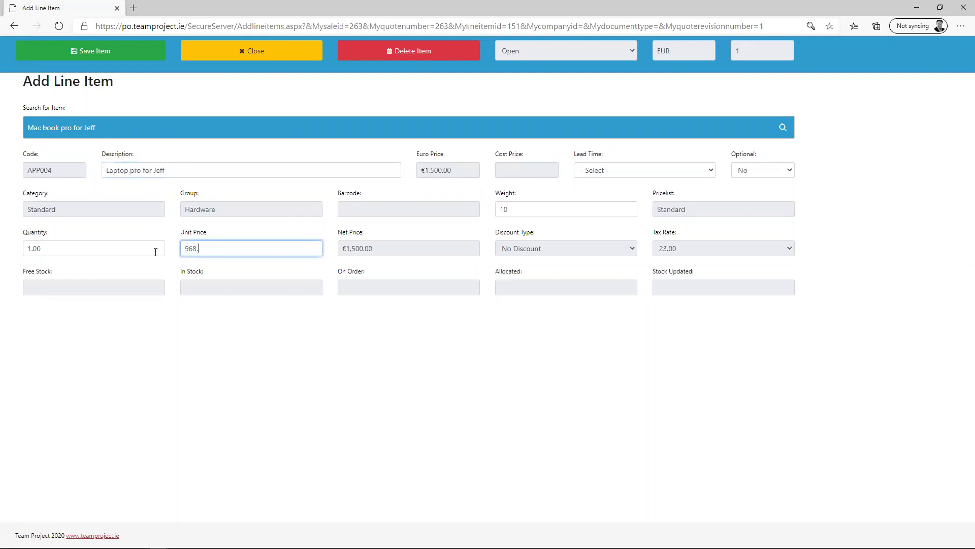
left_click(109, 52)
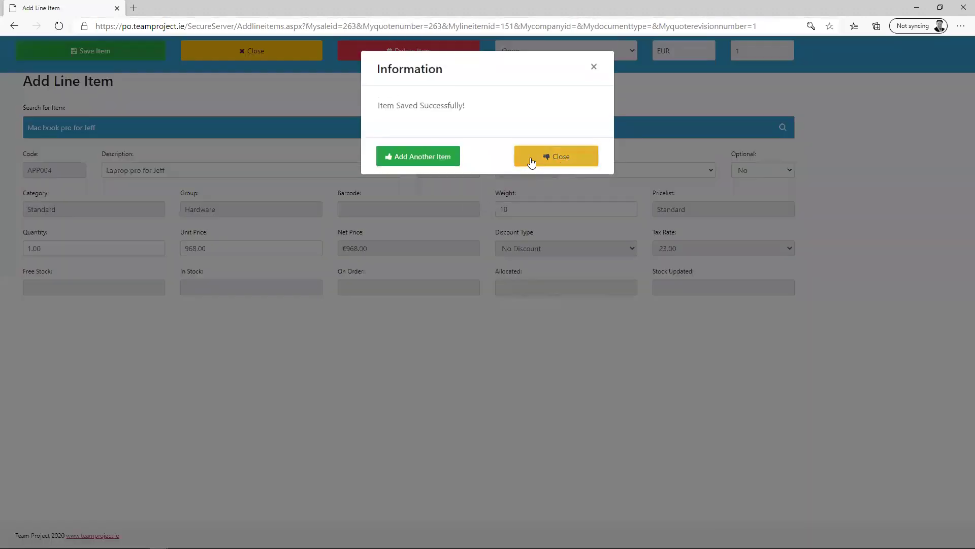
left_click(537, 157)
- Send request 263 for approval and confirm
left_click(539, 51)
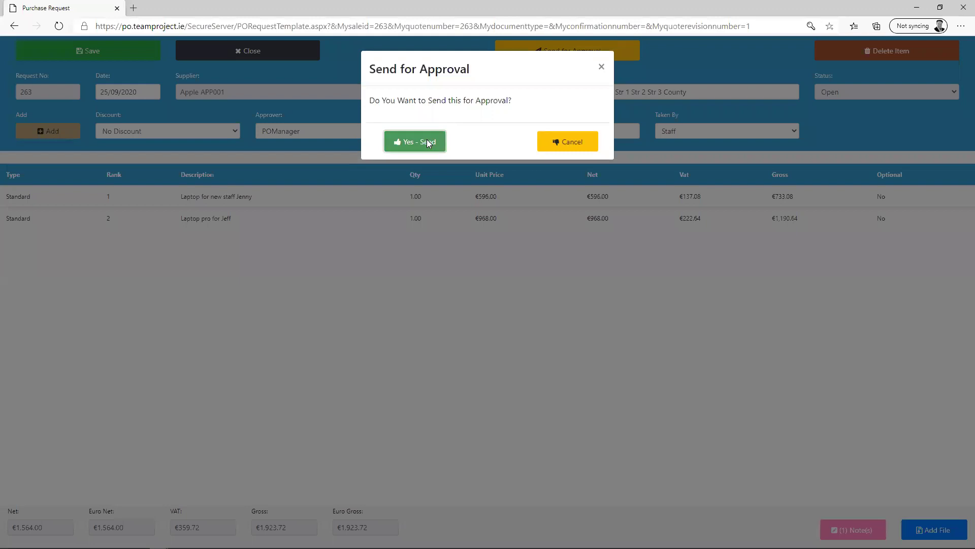
left_click(427, 144)
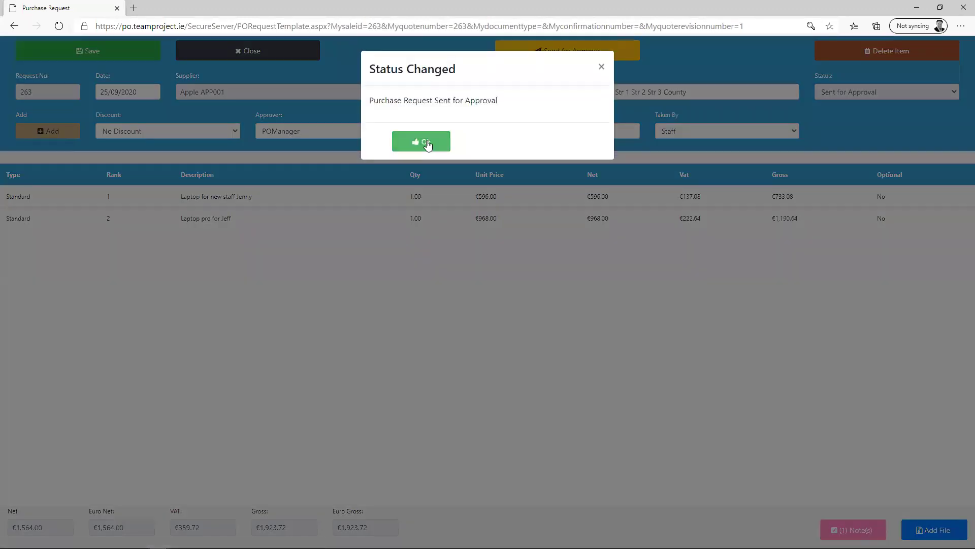
left_click(426, 145)
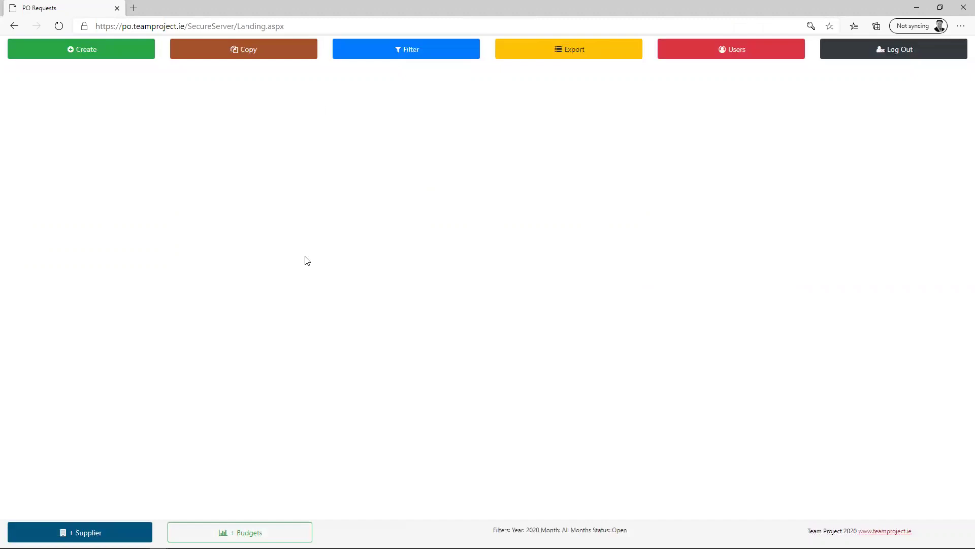
- Filter the request list on every status from Open through Cancelled
left_click(415, 51)
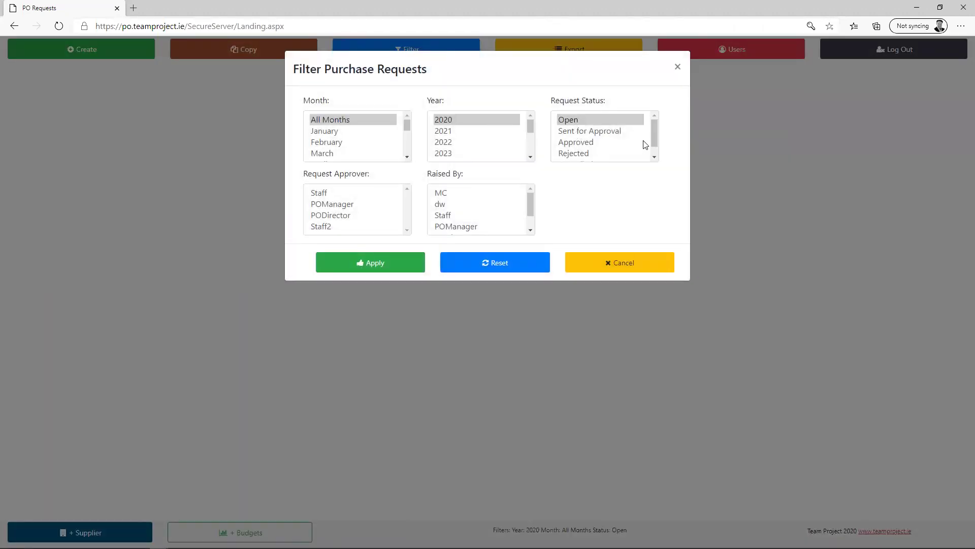
scroll(653, 152, "down", 1)
left_click(574, 156, "shift")
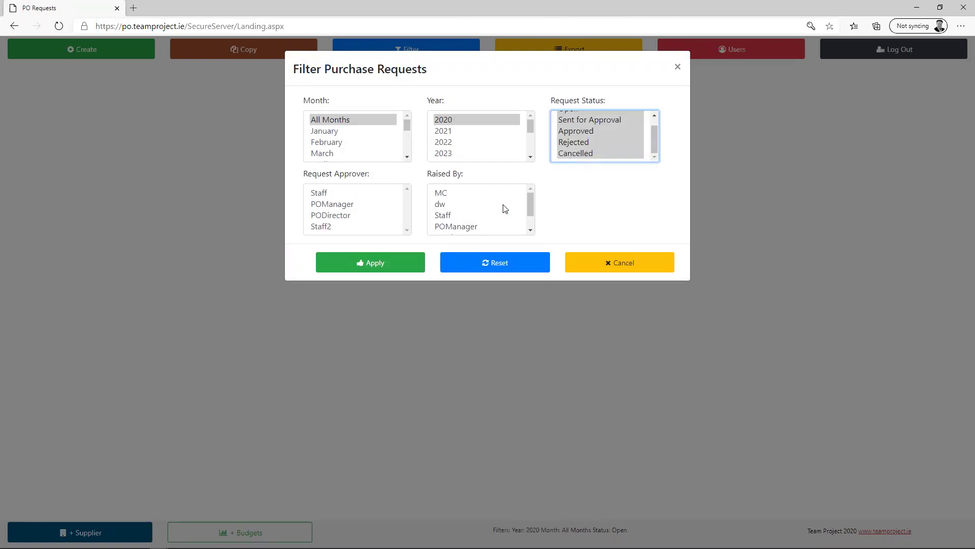
left_click(379, 265)
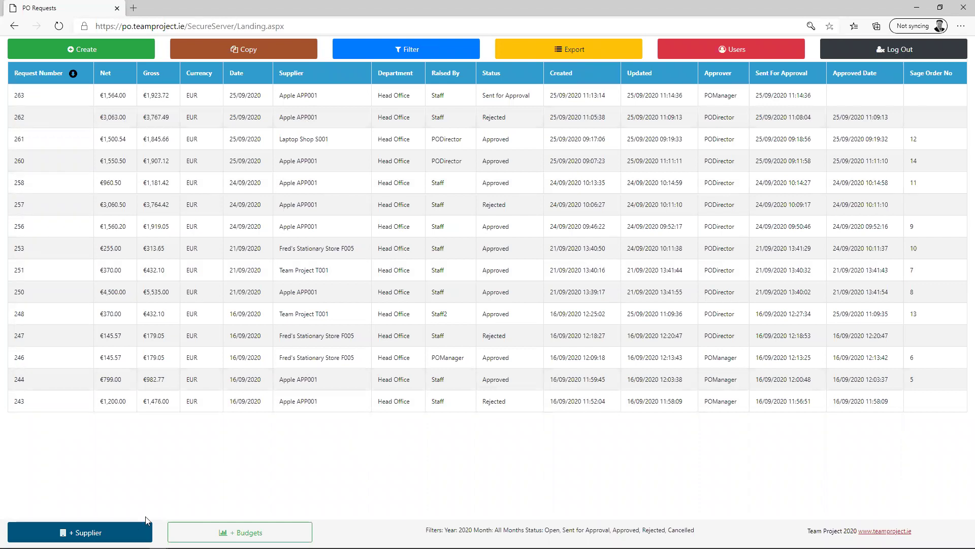
- Start a new supplier named New Supplier with account code TR001 and a contact name
left_click(119, 533)
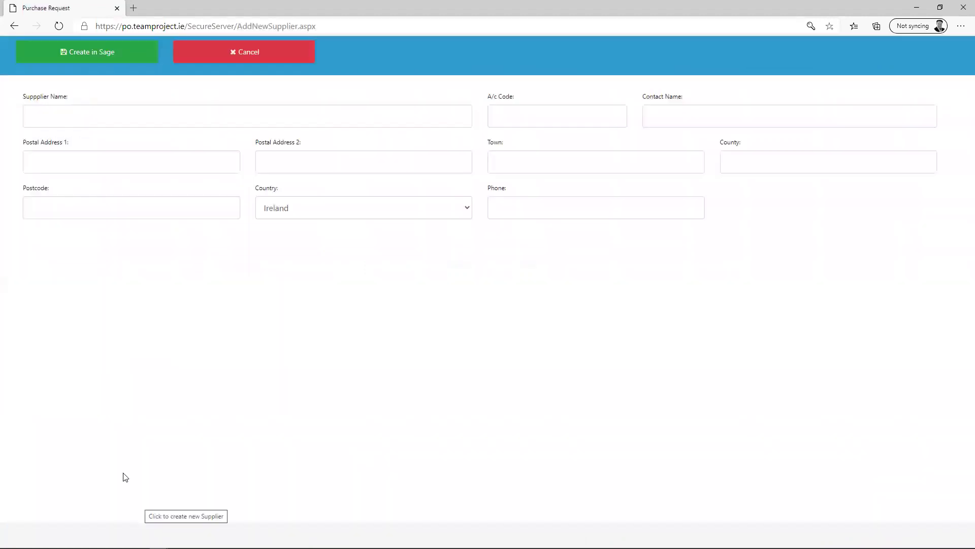
left_click(48, 112)
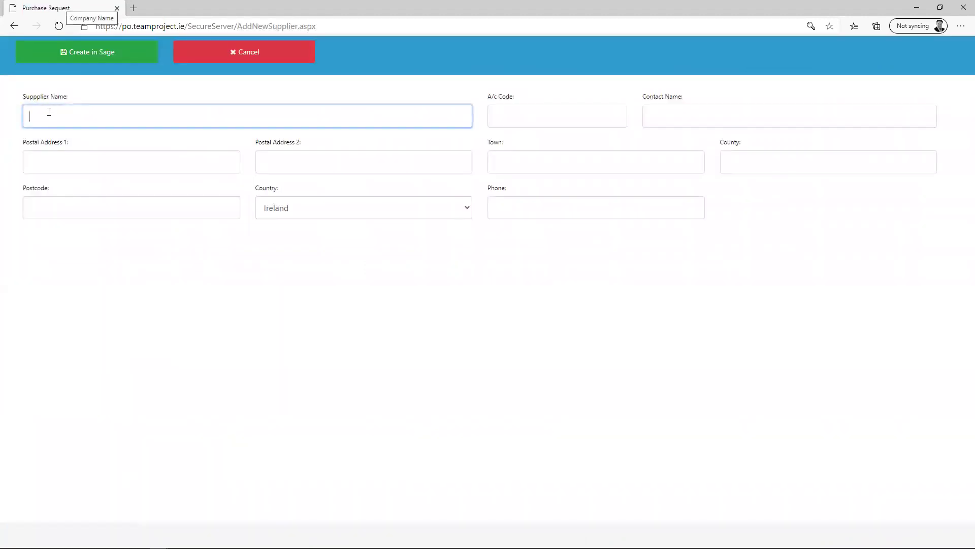
type("New Su")
type("pplier")
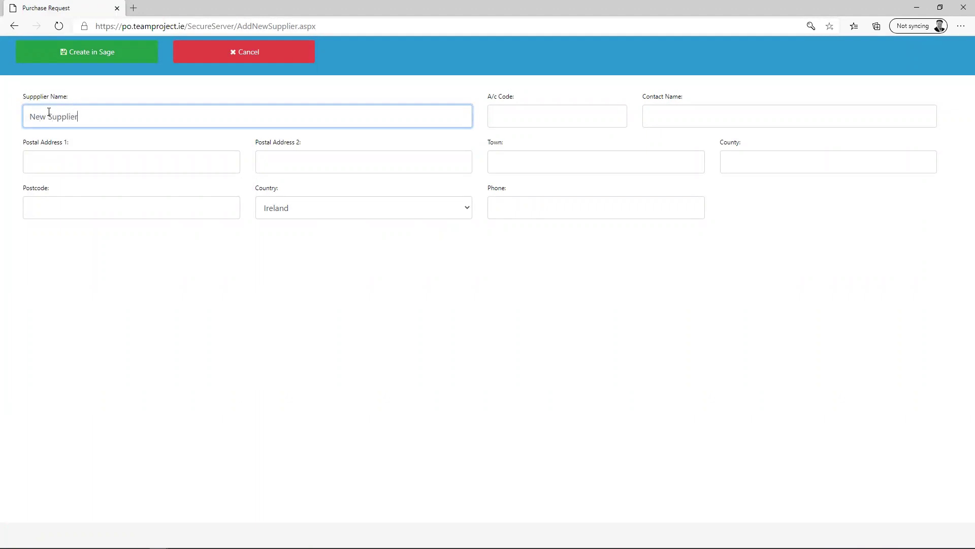
left_click(510, 118)
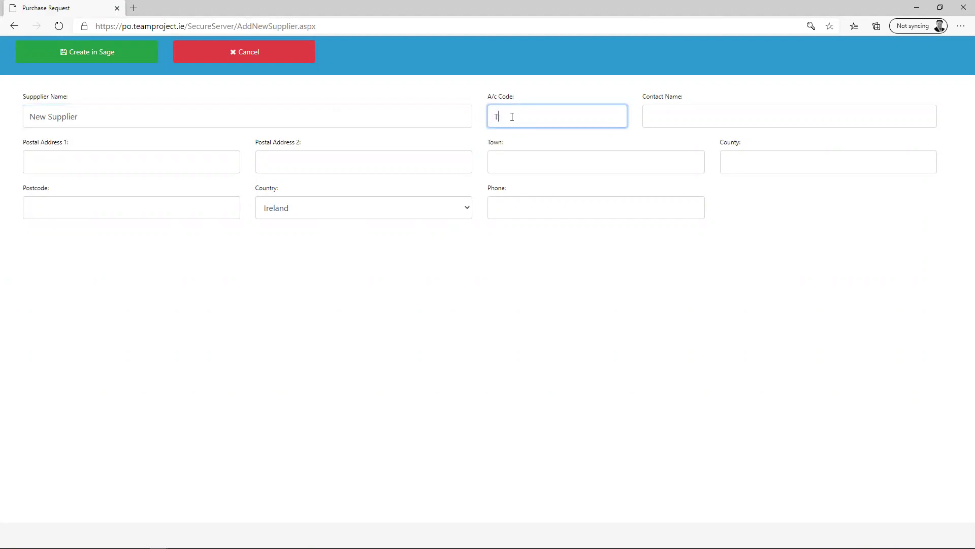
type("001")
left_click(696, 111)
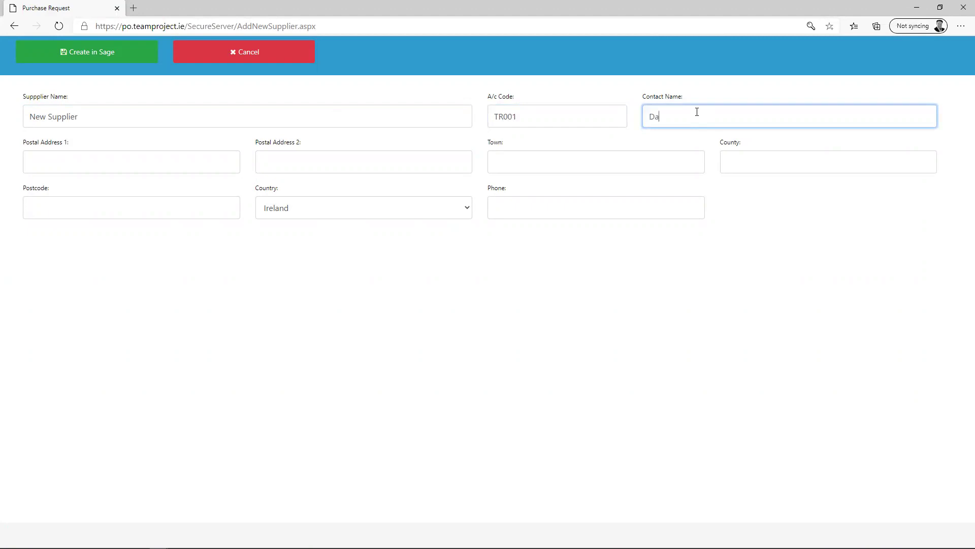
- Fill in both address lines, town Celbridge and county Kildare
left_click(192, 160)
type("1")
left_click(280, 164)
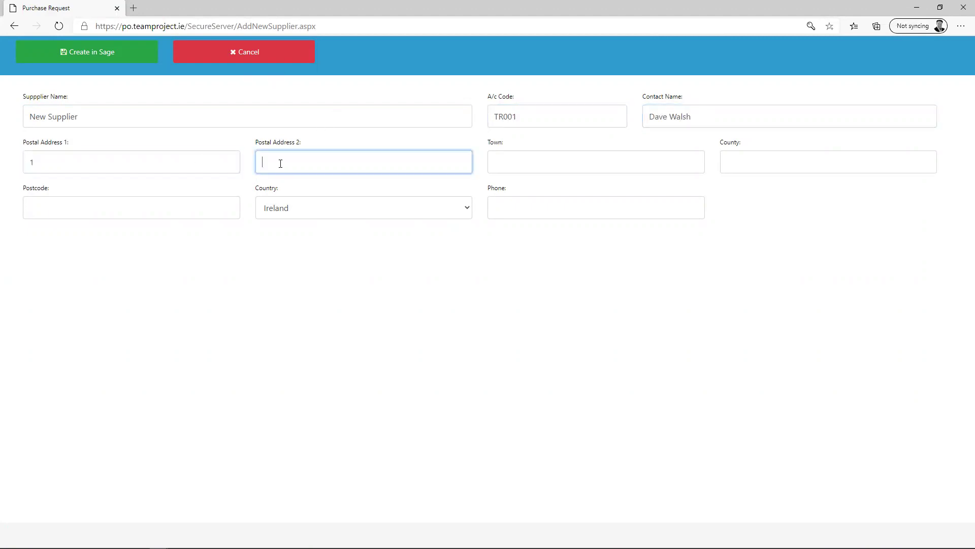
type("2")
left_click(493, 163)
type("Ce")
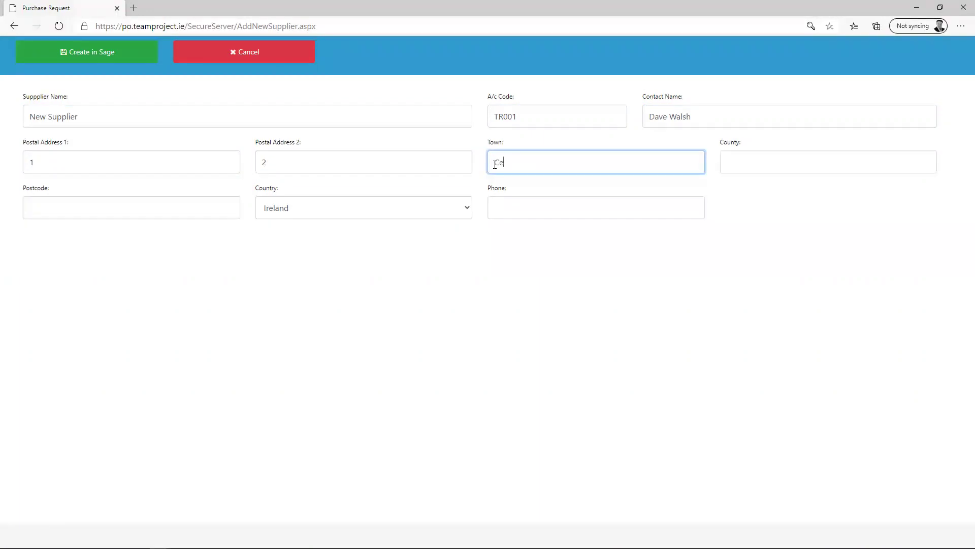
type("lb")
type("ridge")
key("Tab")
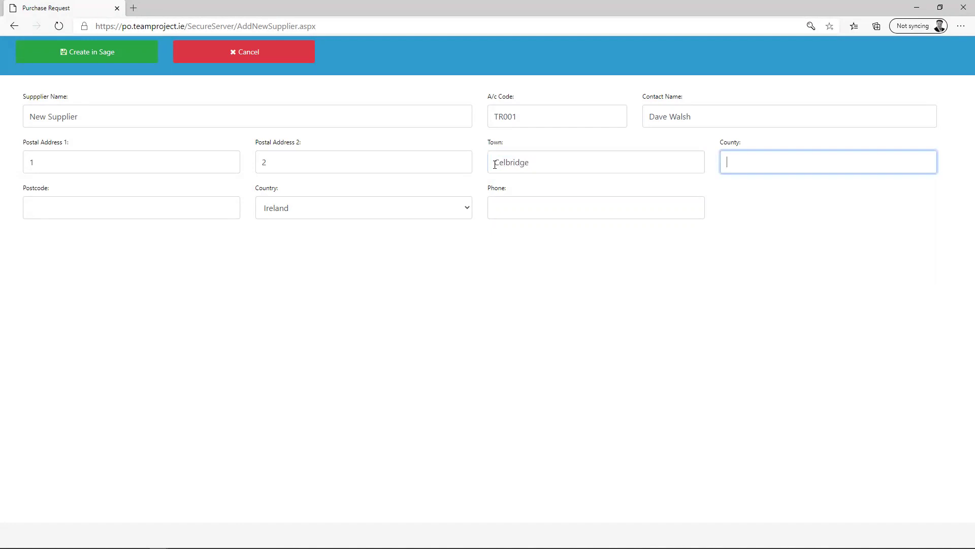
type("dare")
left_click(201, 210)
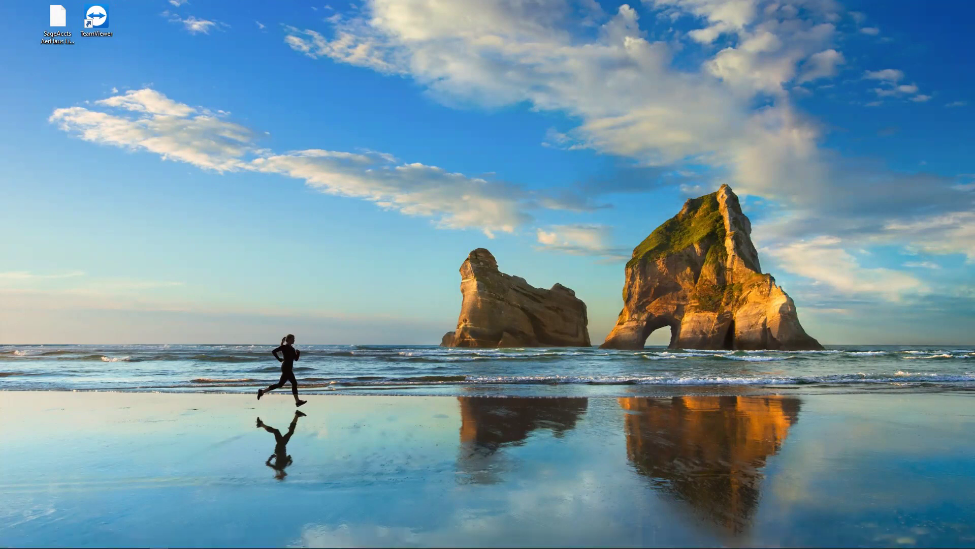
type("po.teamproject.ie/Default.aspx")
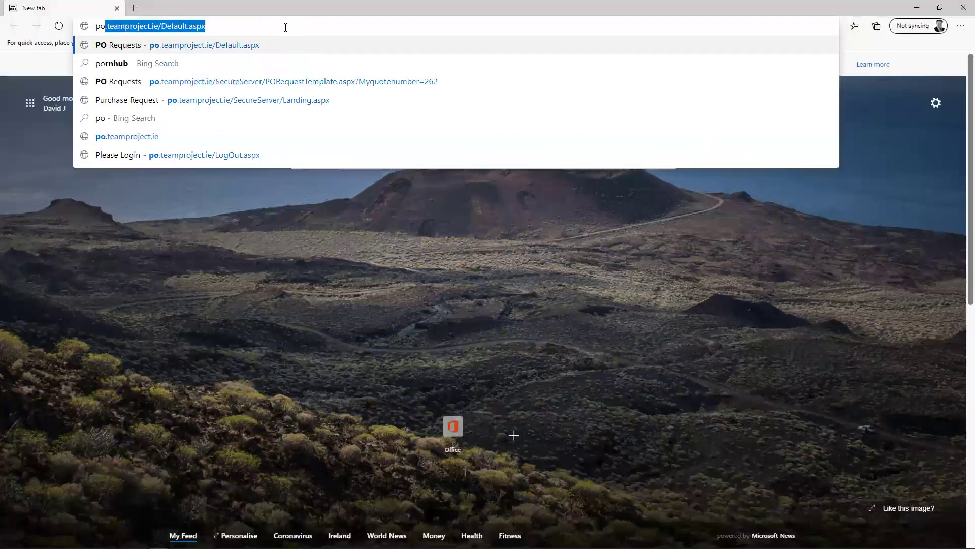
- Load po.teamproject.ie, log in, and bring up the new-supplier form
key("Return")
left_click(386, 333)
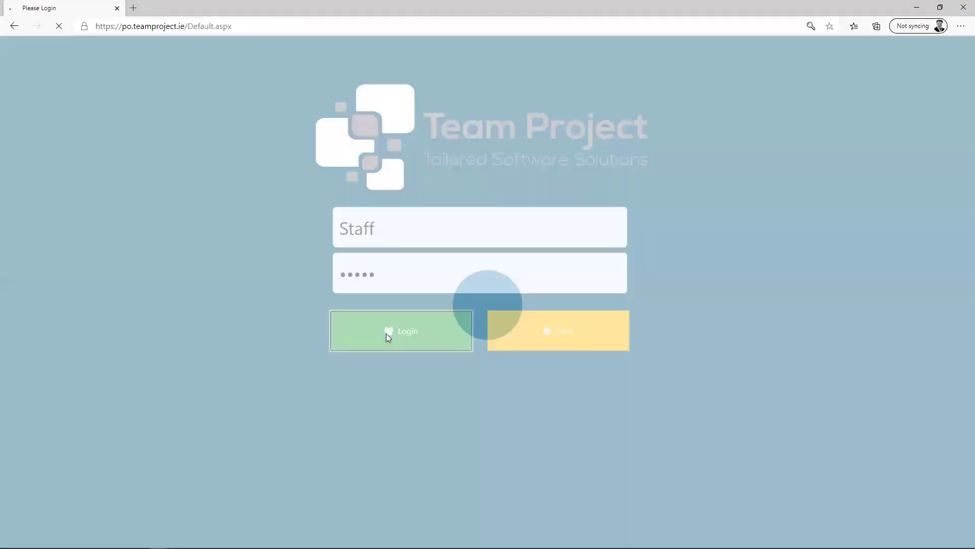
left_click(99, 531)
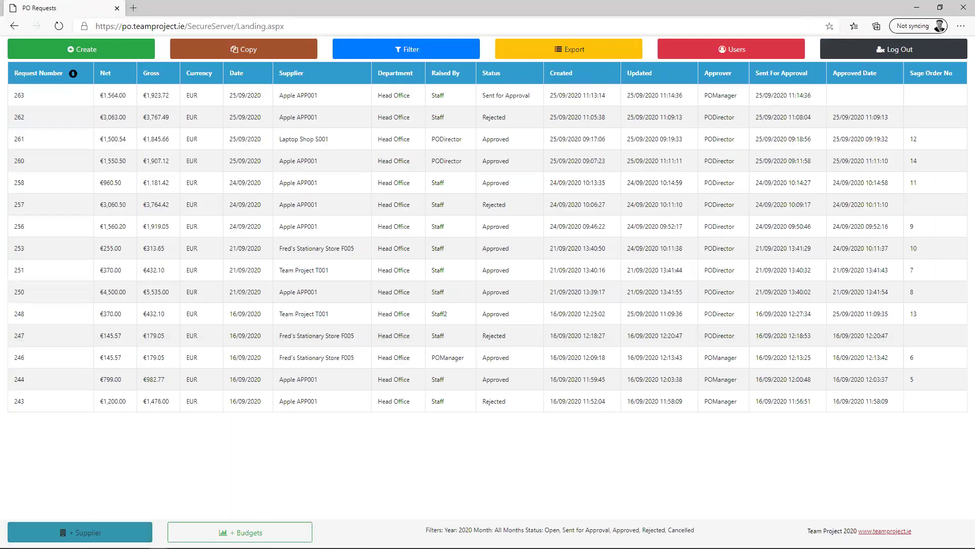
- Enter supplier name Test, account code Tf56768, a contact, county Kildare and town Celbridge
left_click(81, 110)
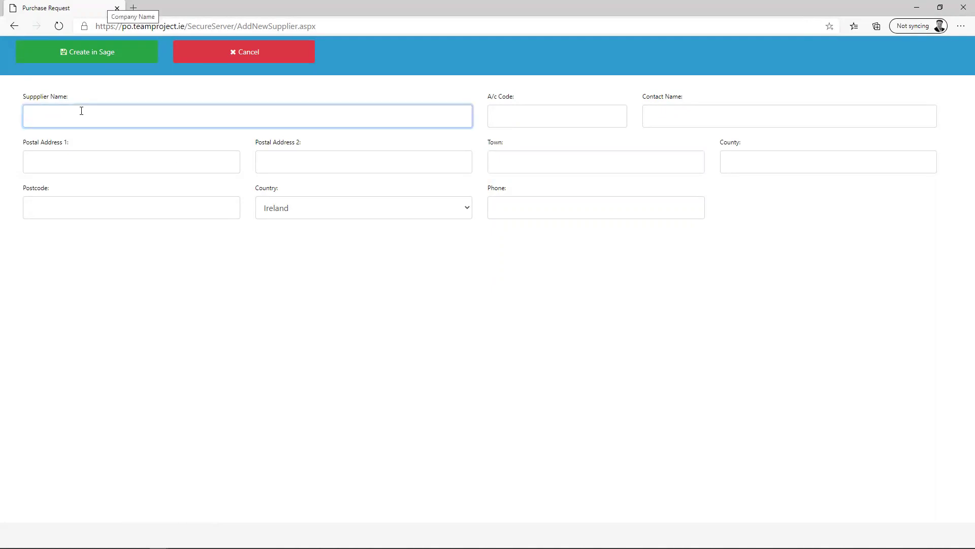
type("Test")
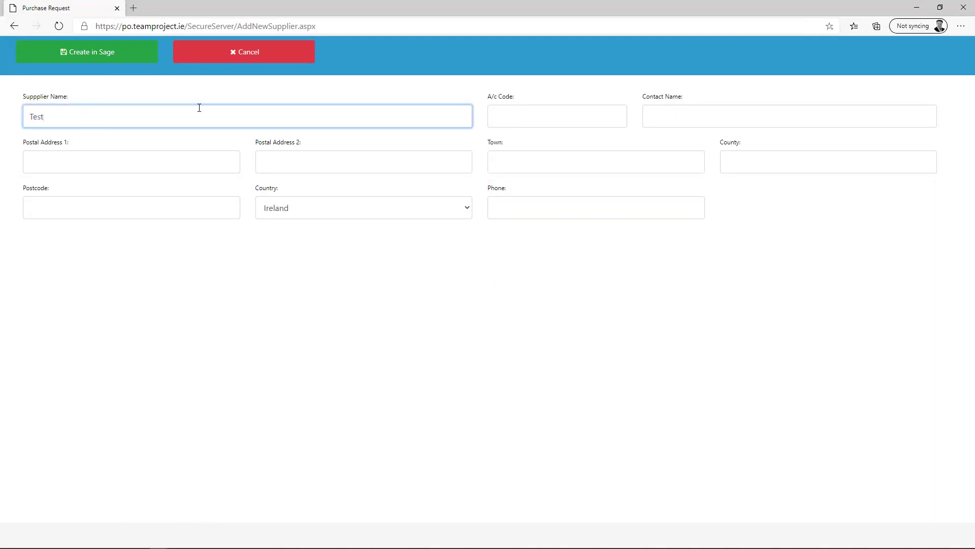
left_click(512, 118)
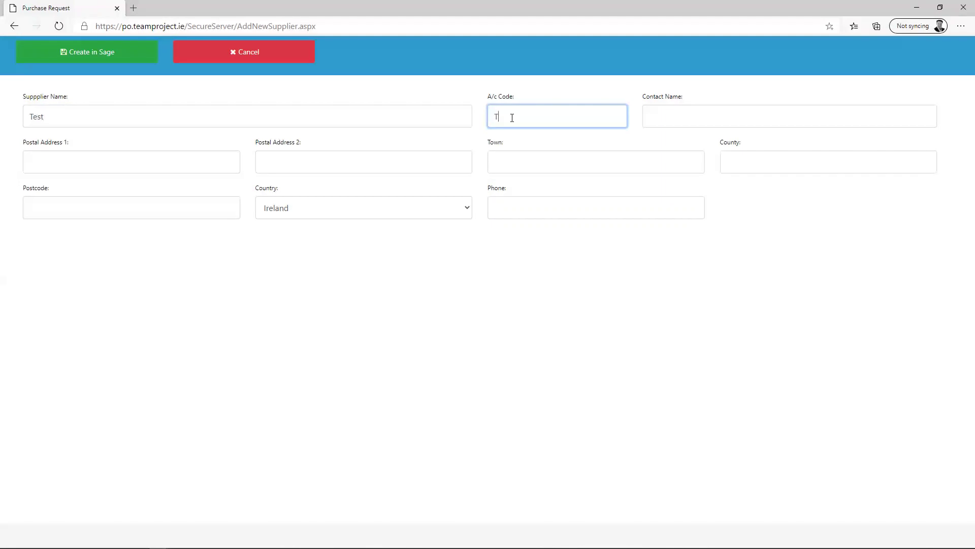
type("56768")
left_click(652, 116)
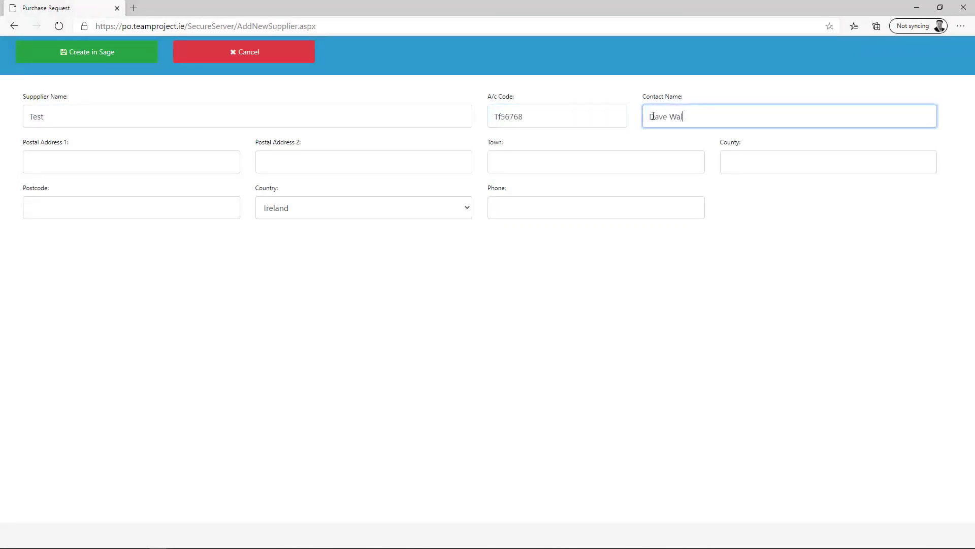
left_click(761, 162)
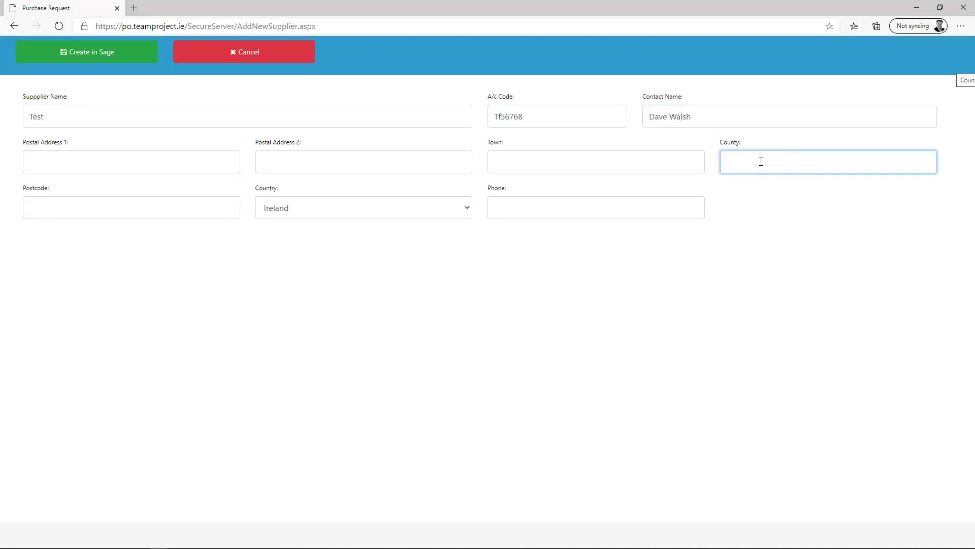
type("Kildare")
left_click(642, 163)
type("Cel")
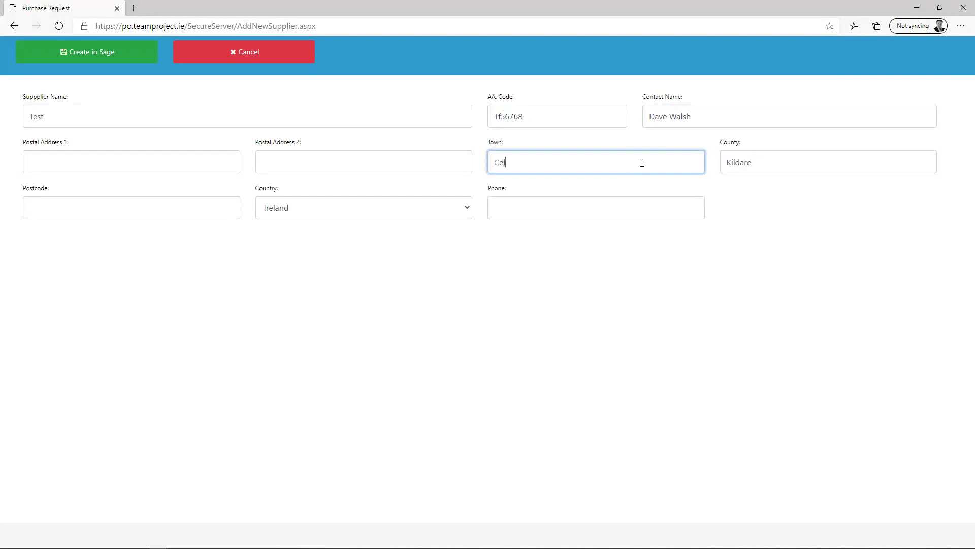
type("bridge")
- Add both address lines, postcode and phone, then create supplier Test in Sage
left_click(155, 162)
type("1")
left_click(279, 164)
type("1")
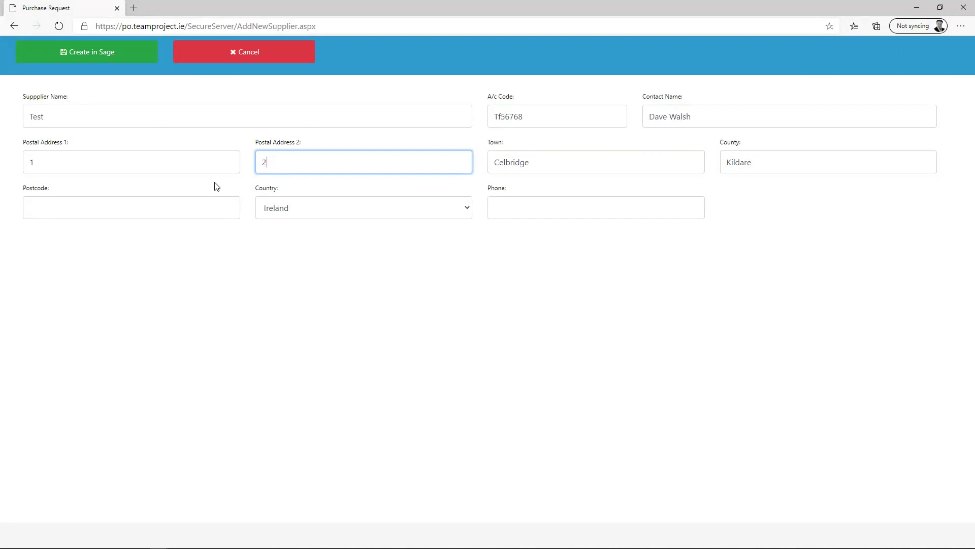
type("efrd")
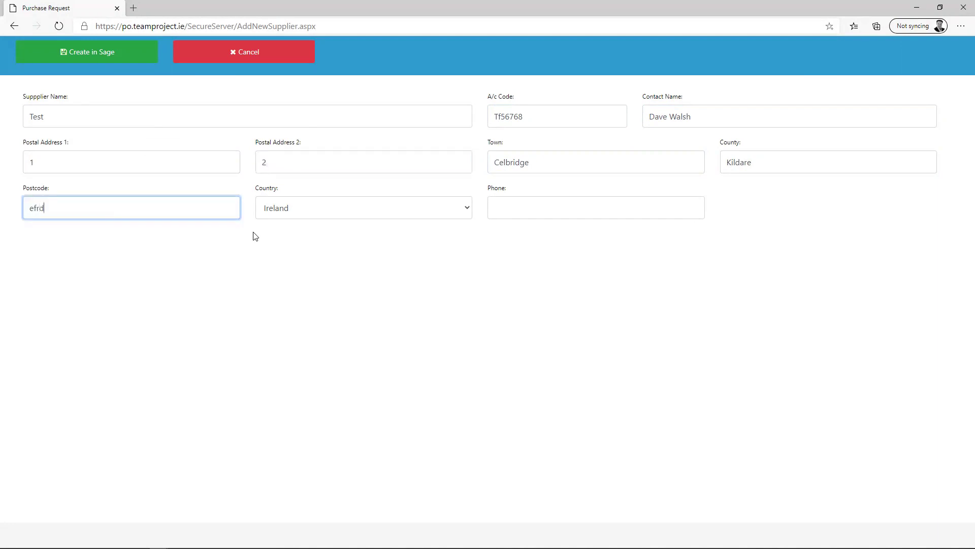
left_click(519, 207)
type("01")
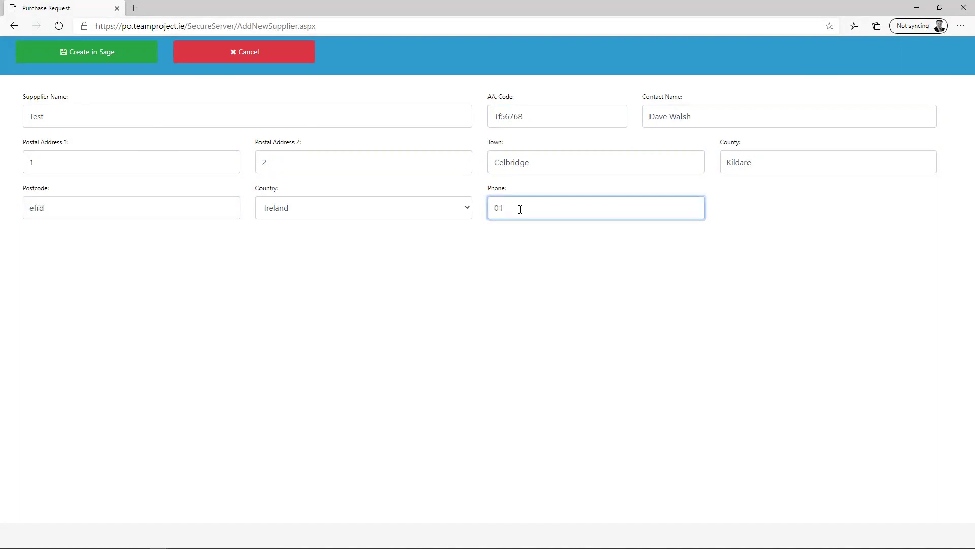
type("642000")
left_click(104, 57)
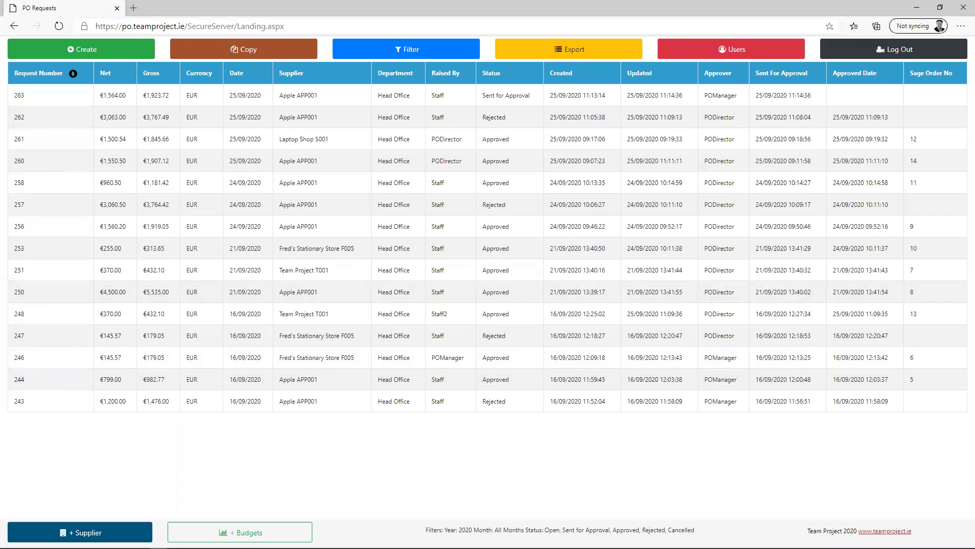
mouse_move(177, 540)
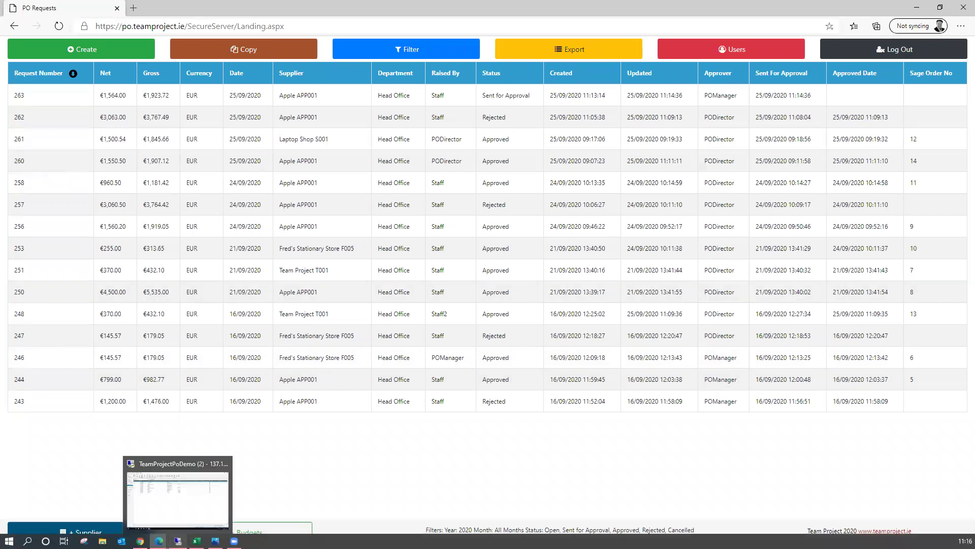
- In the remote Sage session, list suppliers sorted by account code
left_click(203, 512)
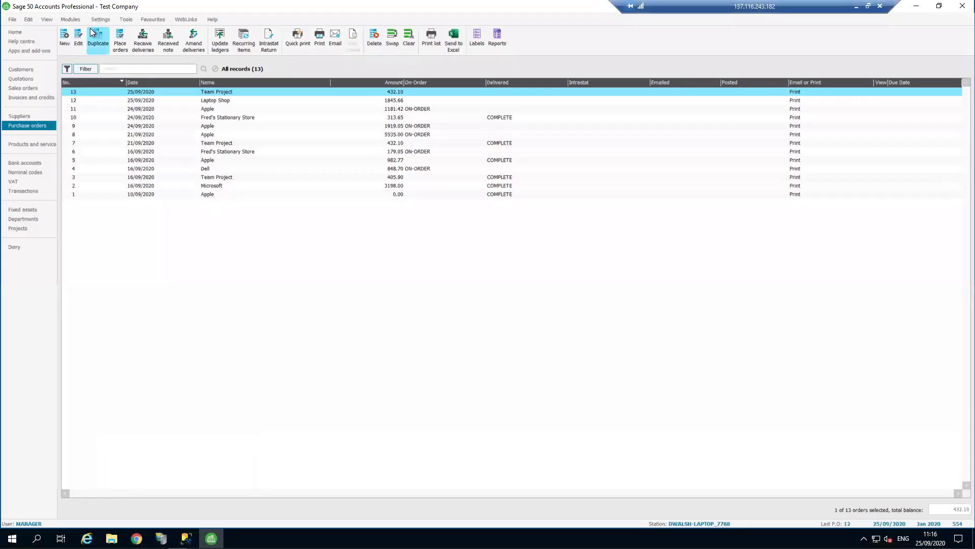
left_click(71, 19)
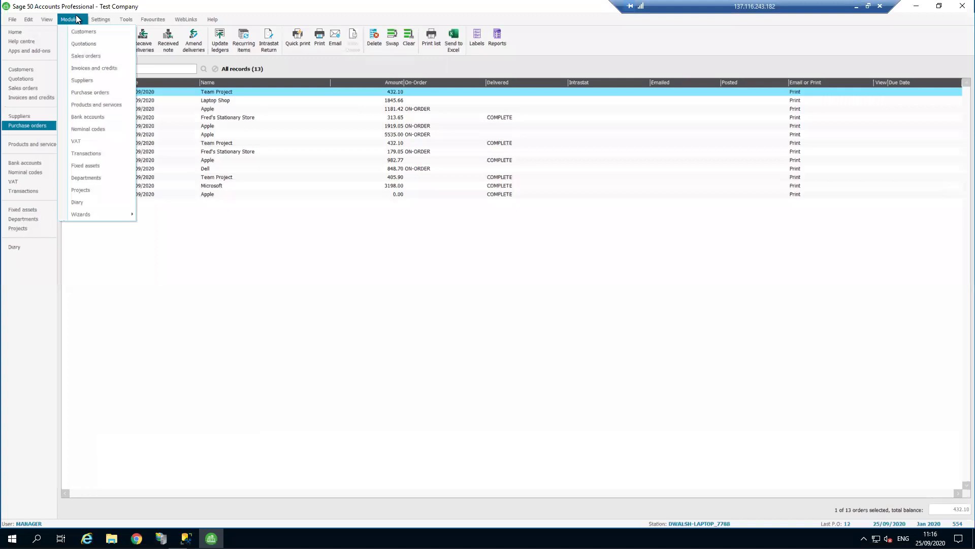
left_click(82, 80)
left_click(129, 82)
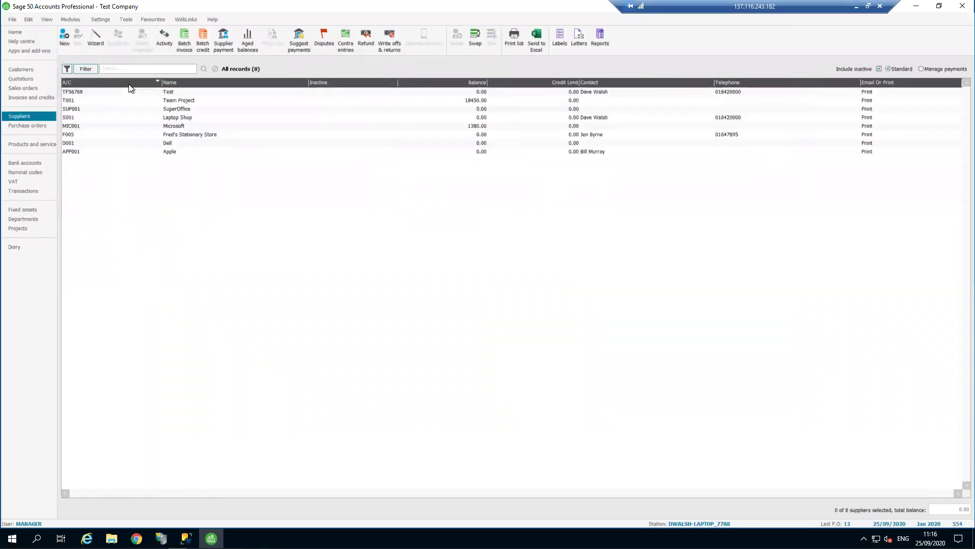
- View the Test supplier's record past the terms warning, close it, and minimise Sage
left_click(93, 89)
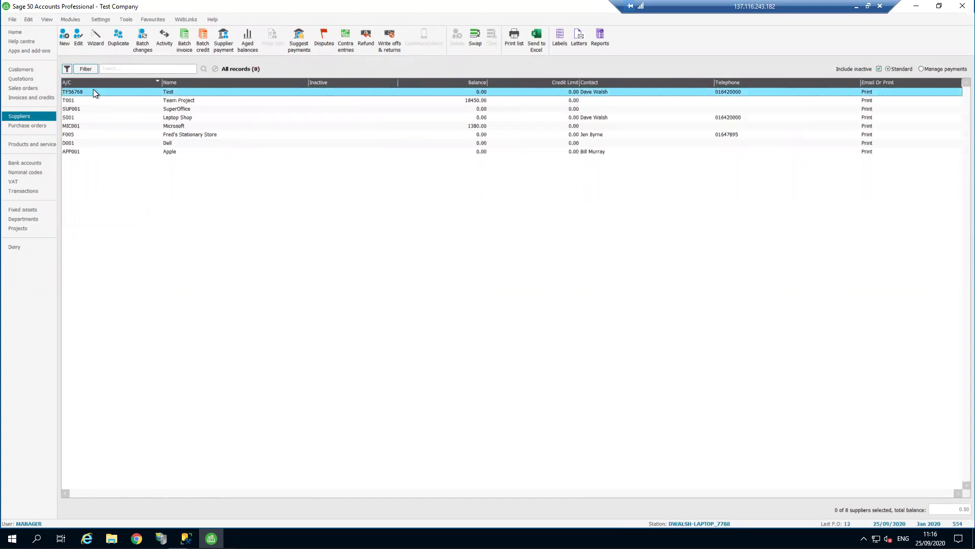
double_click(176, 93)
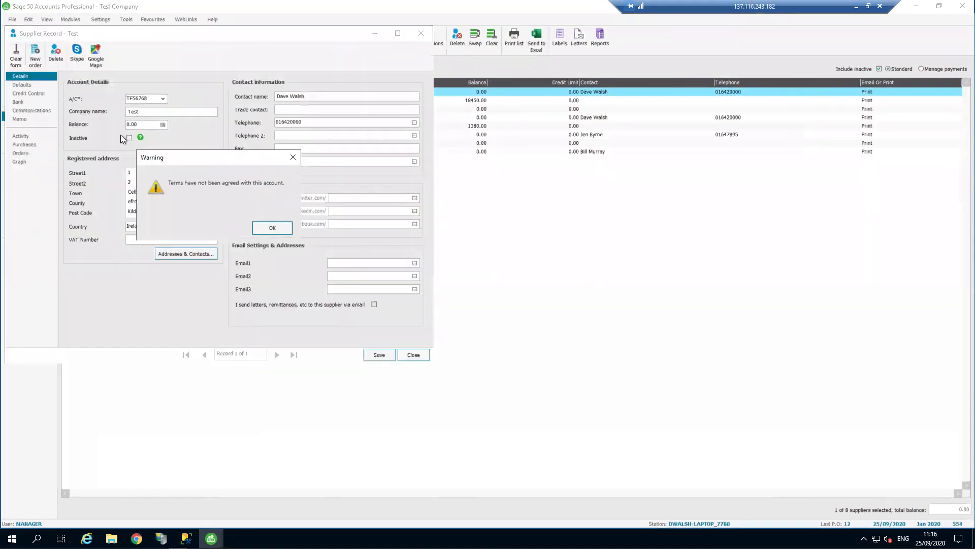
key("Return")
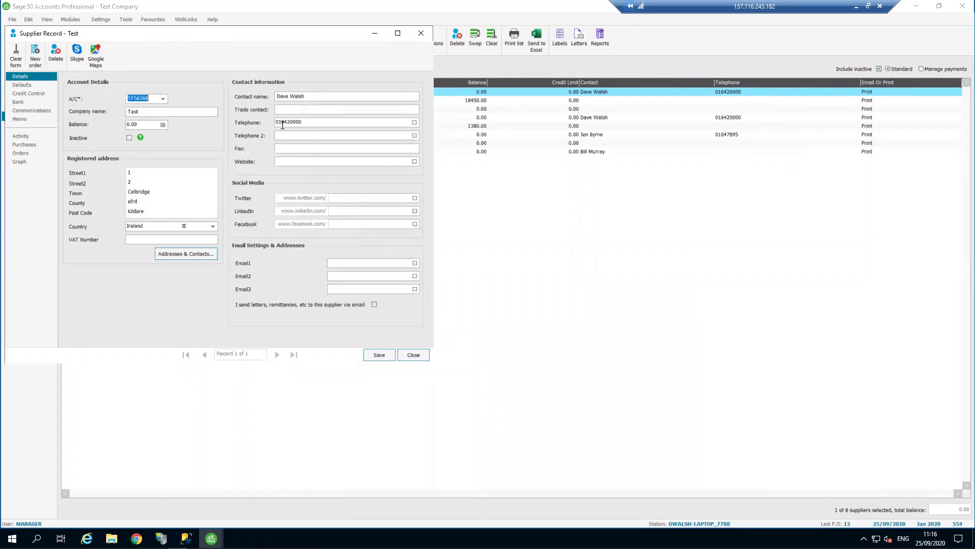
left_click(413, 355)
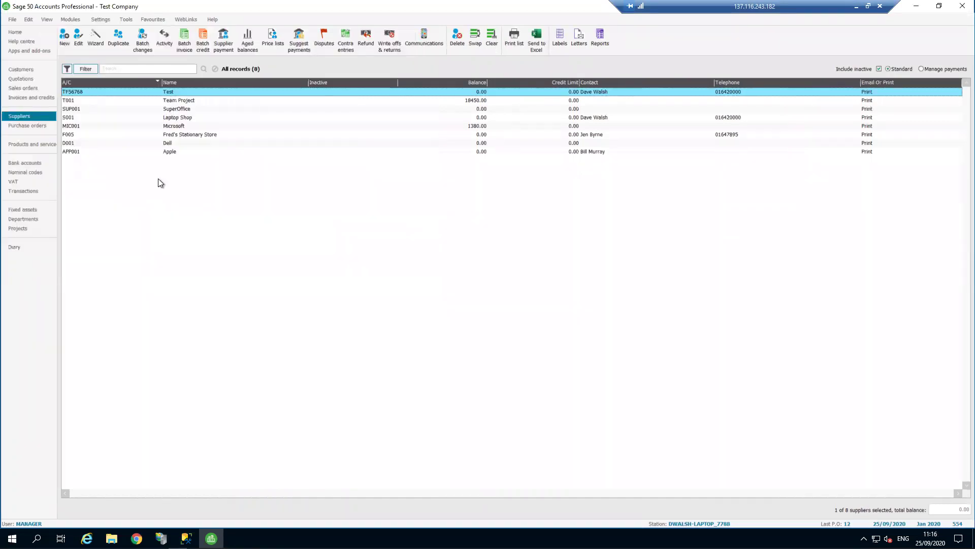
left_click(857, 7)
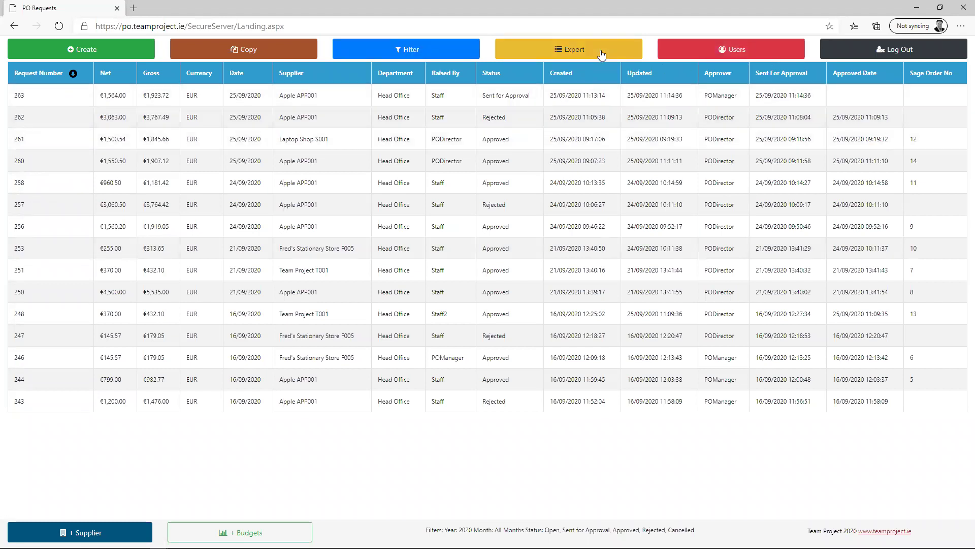
- Log out of Team Project, confirming the prompt, and bring up the tablet.jpg picture
left_click(869, 48)
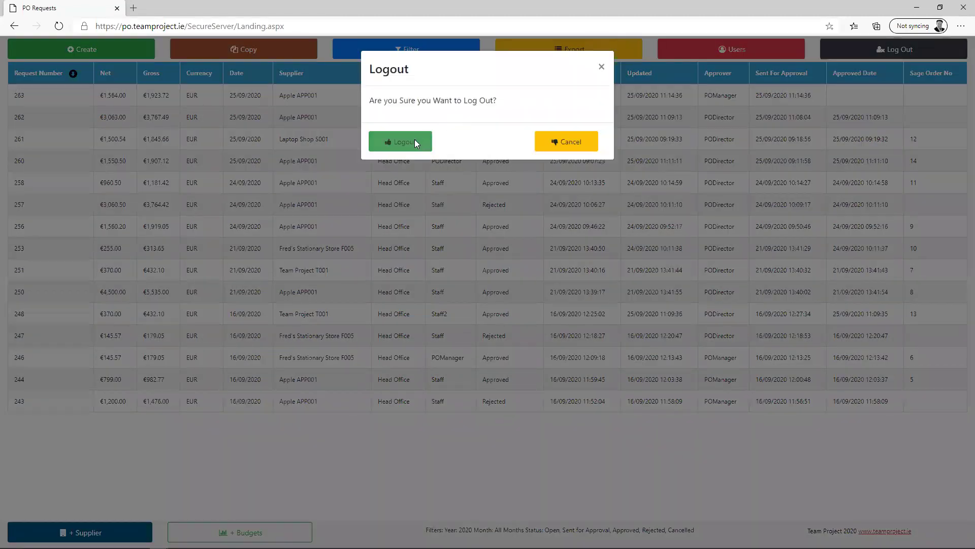
left_click(414, 139)
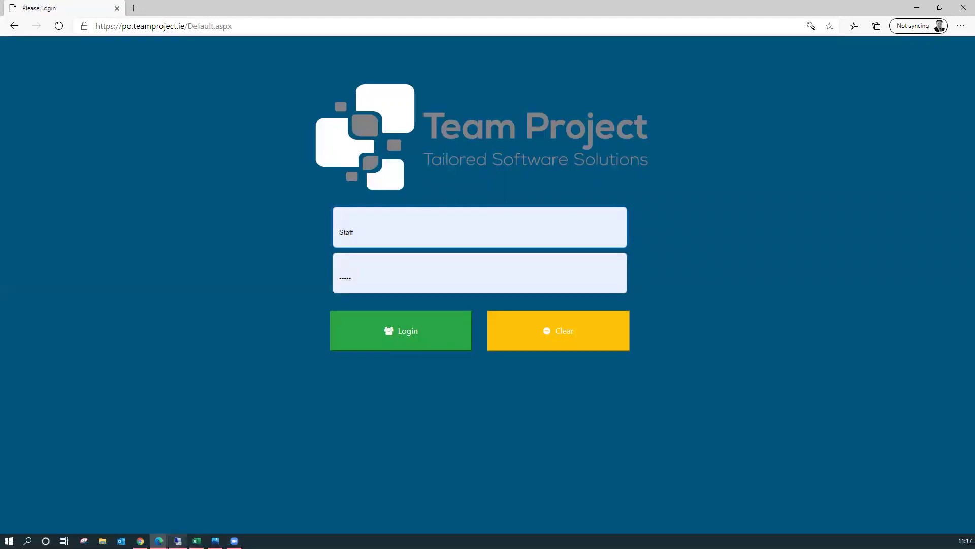
left_click(216, 541)
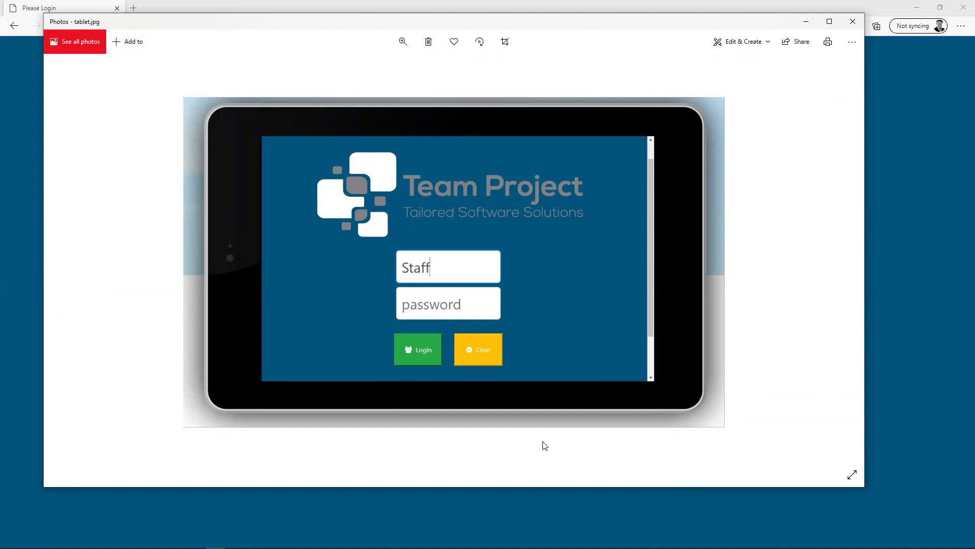
- Minimise the Photos window showing the tablet picture
left_click(804, 25)
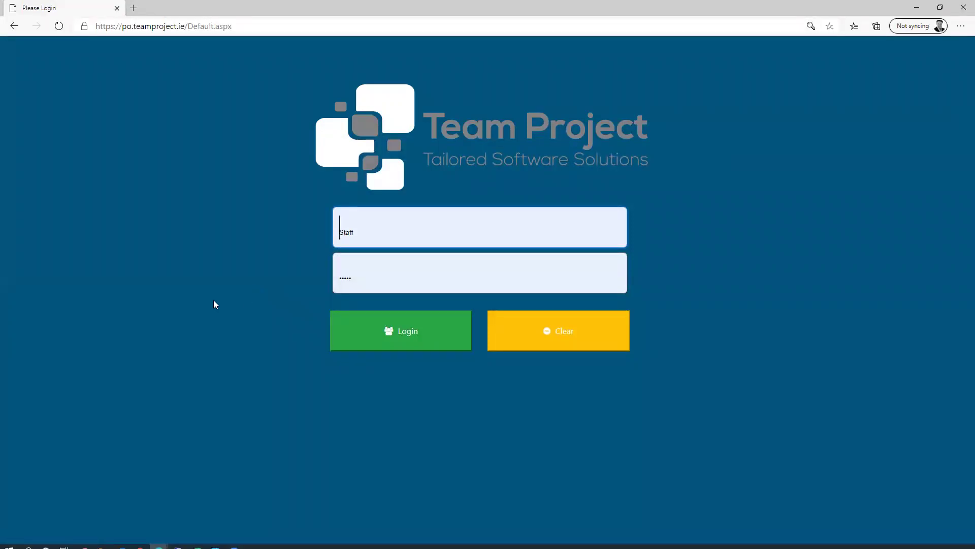
- Log in to the PO web app with the prefilled Staff credentials
left_click(410, 329)
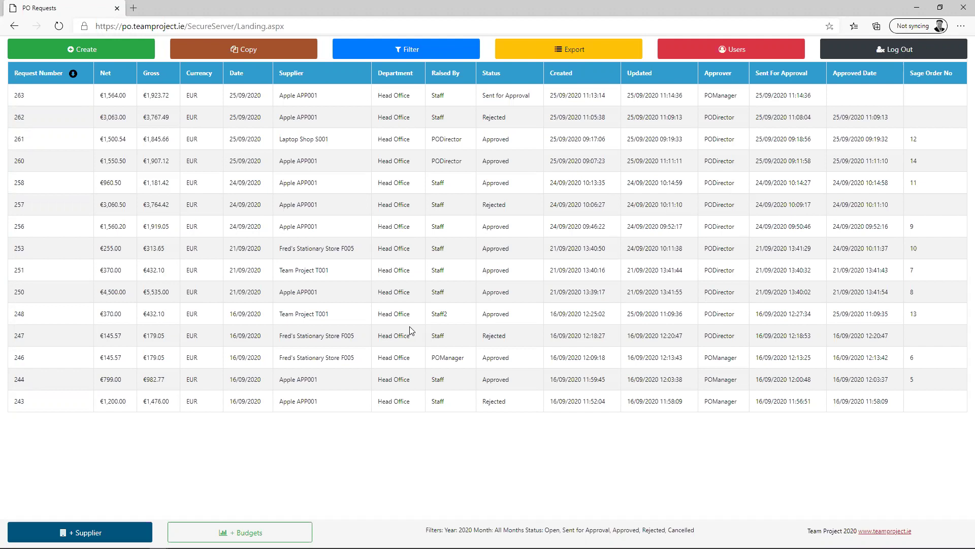
left_click(98, 26)
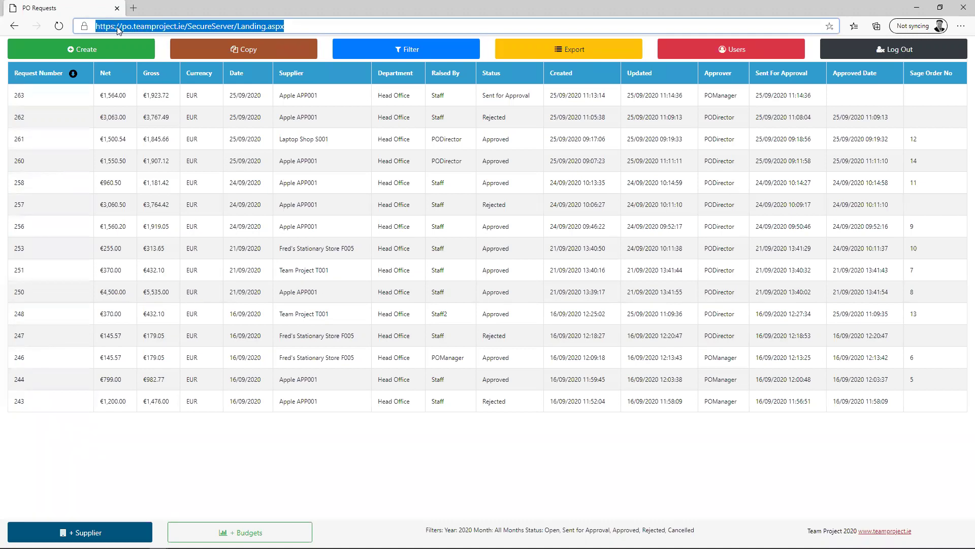
left_click(313, 27)
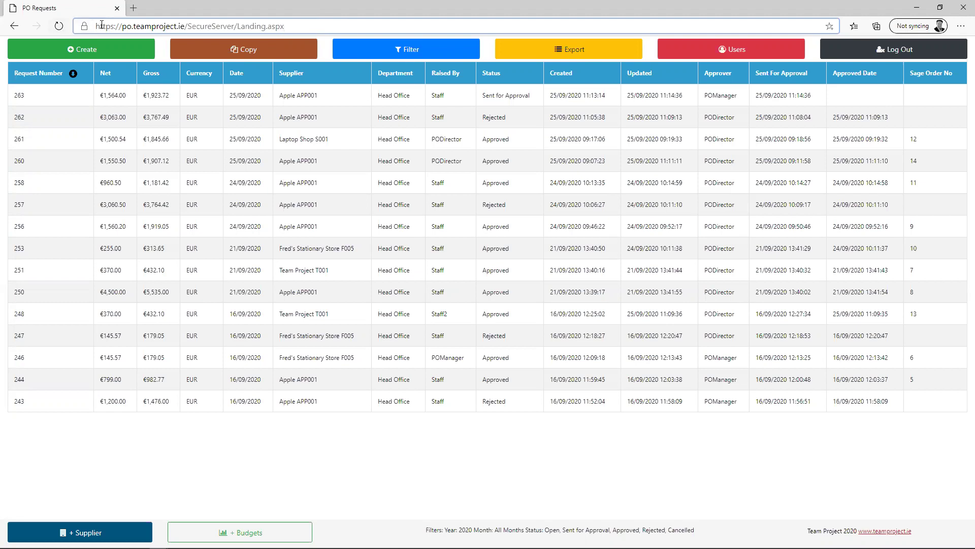
left_click_drag(123, 26, 299, 26)
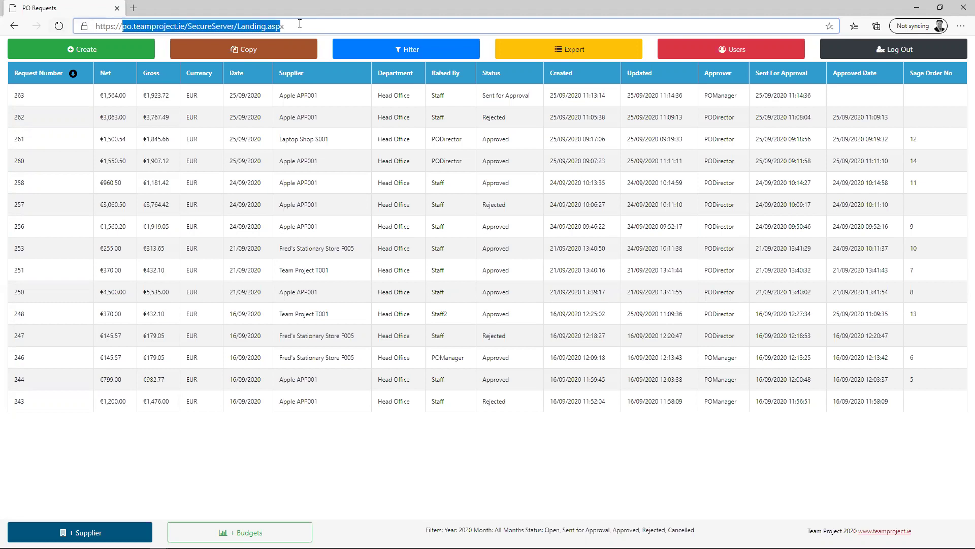
left_click(299, 26)
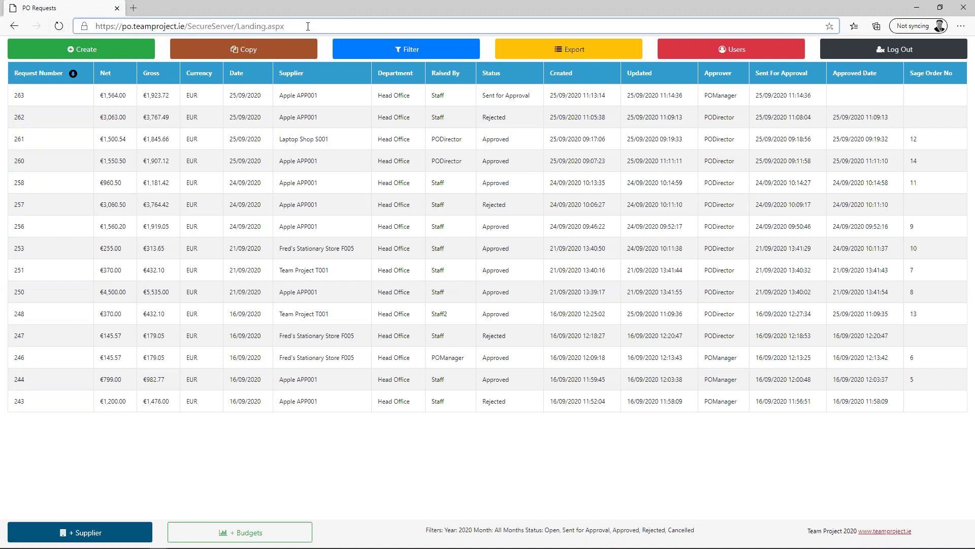
left_click_drag(285, 27, 87, 29)
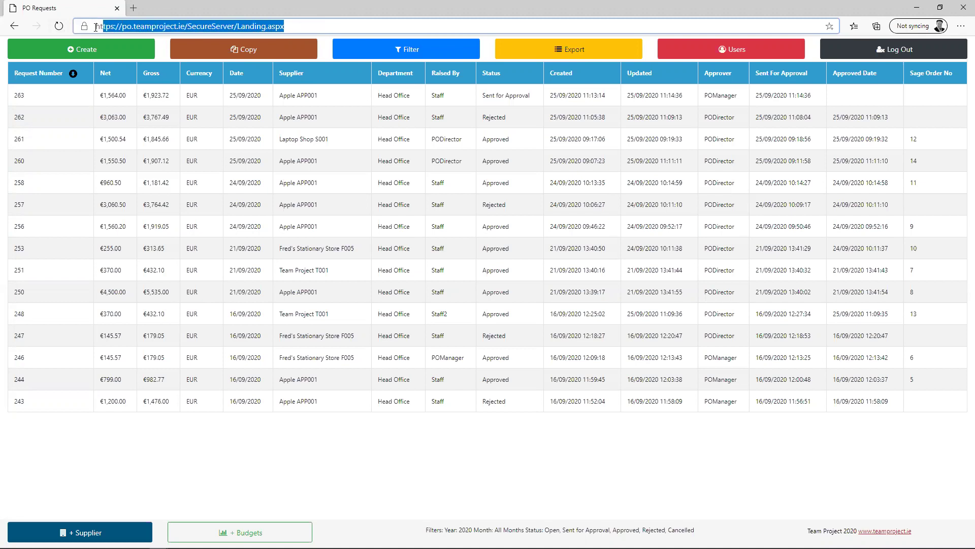
left_click(283, 26)
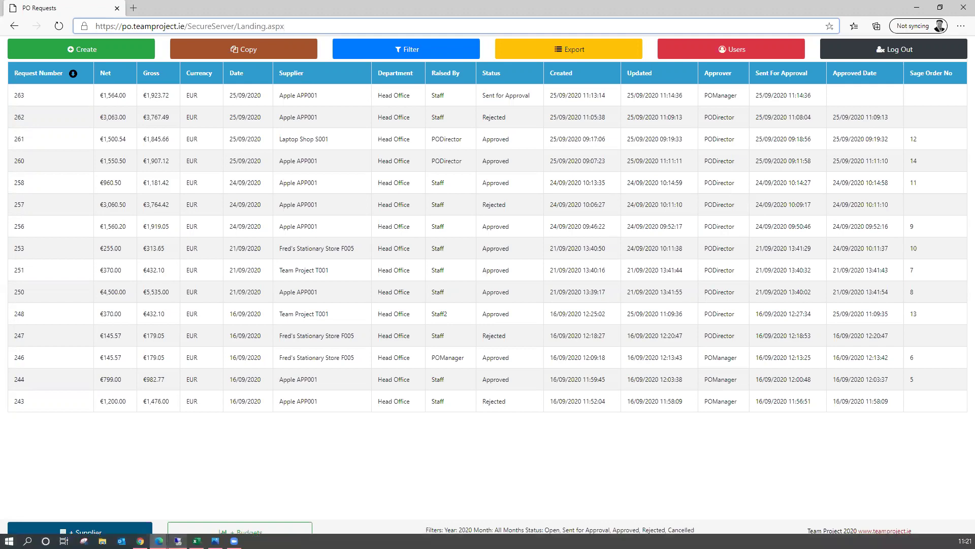
- Open Sage's Settings > Access Rights user list, accepting the close-windows prompt
left_click(178, 541)
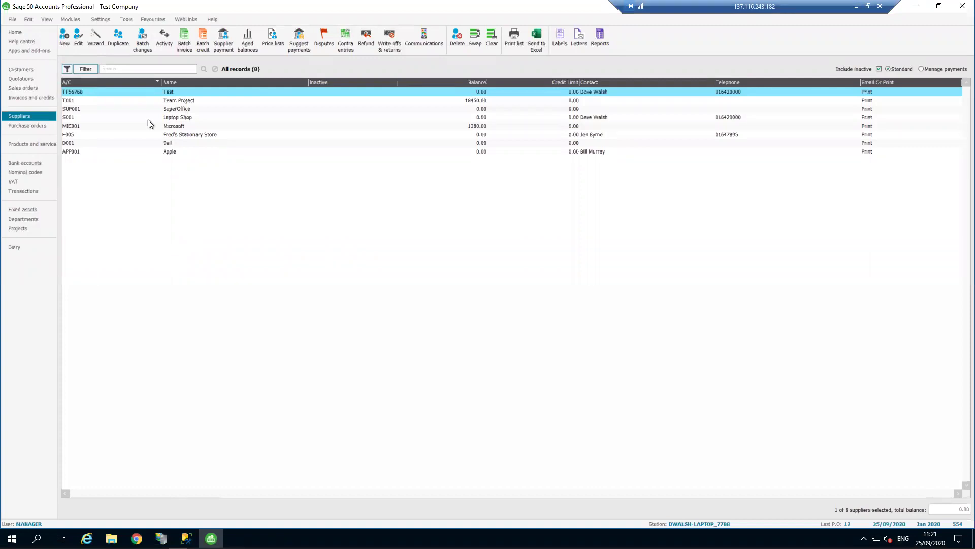
left_click(47, 21)
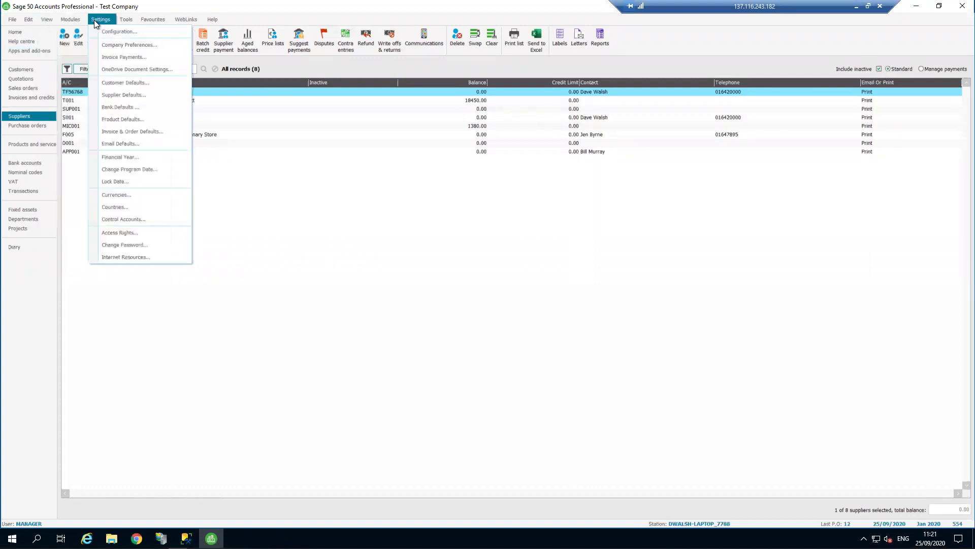
left_click(118, 234)
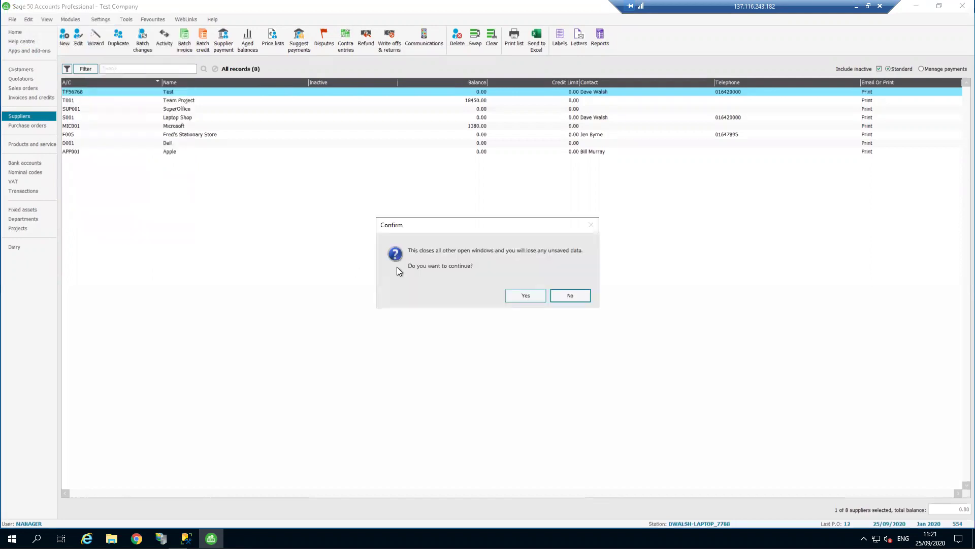
left_click(531, 297)
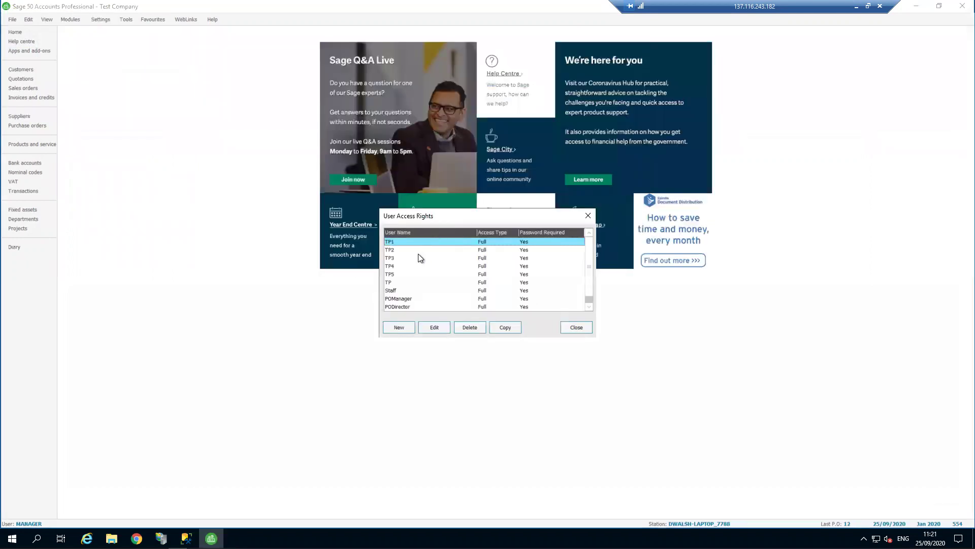
- Step down the user list to Staff2, close it and minimise Sage
key("Down")
key("Down")
key("Down")
key("Down")
key("Down")
key("Down")
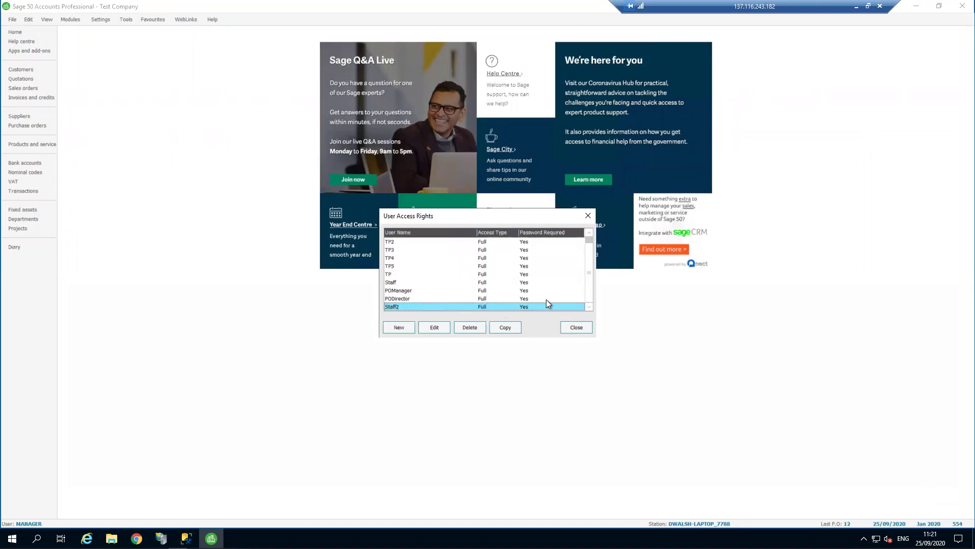
left_click(575, 329)
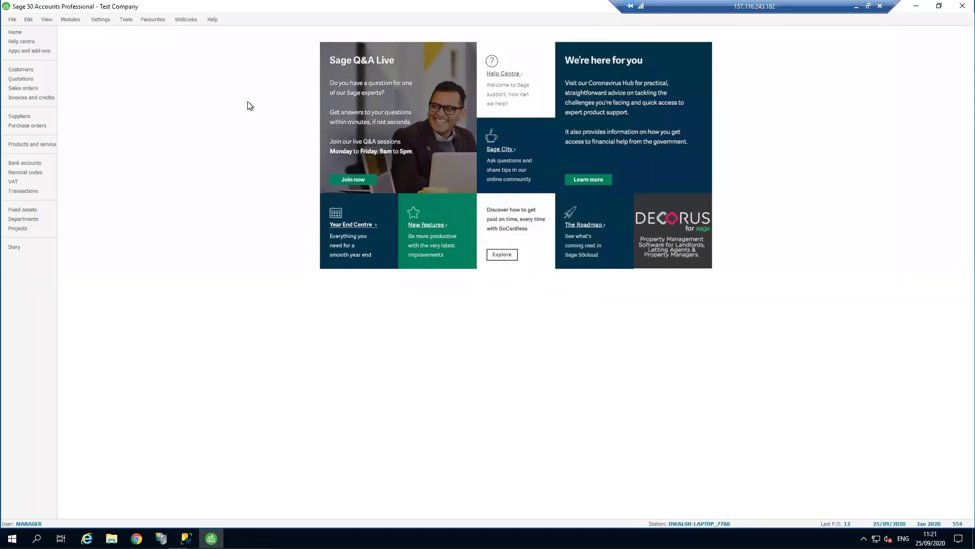
left_click(858, 7)
left_click(724, 47)
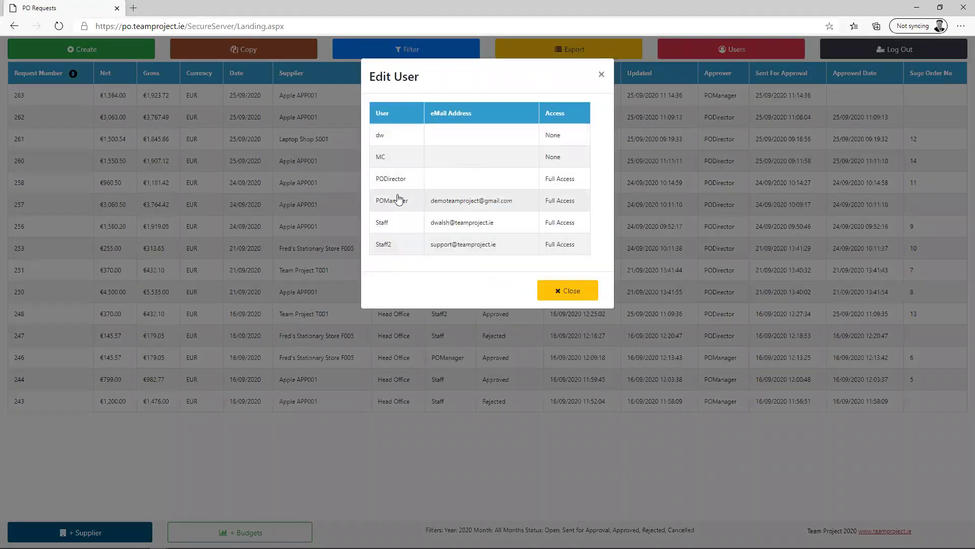
left_click(568, 290)
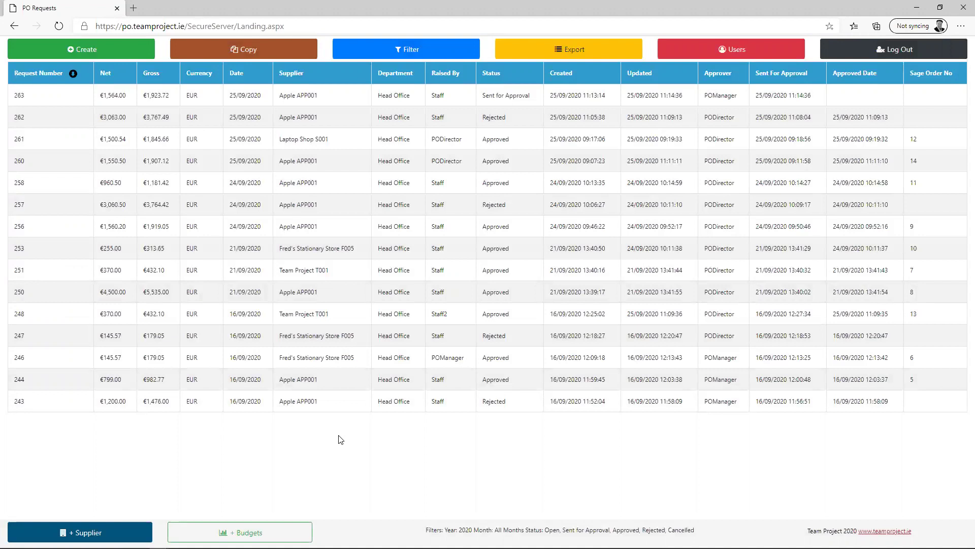
left_click(741, 50)
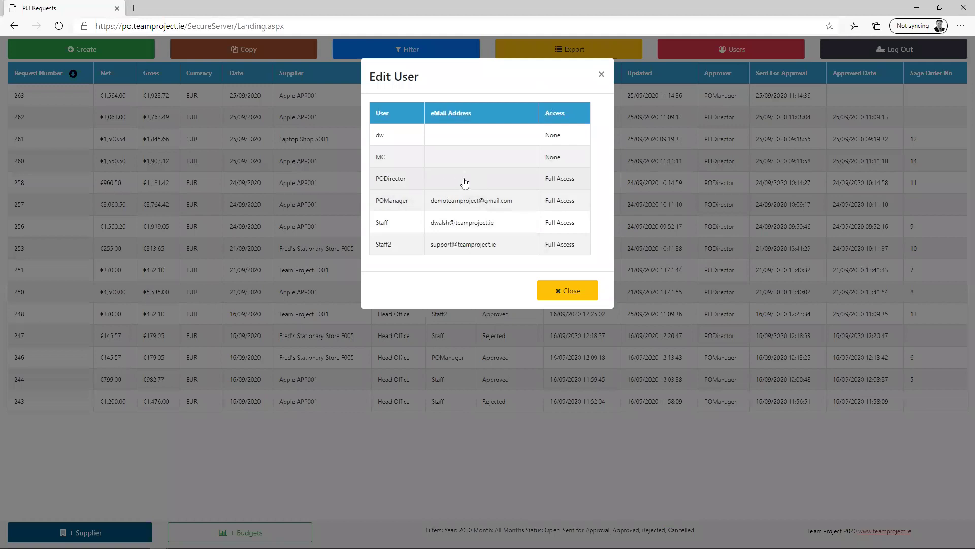
left_click(563, 296)
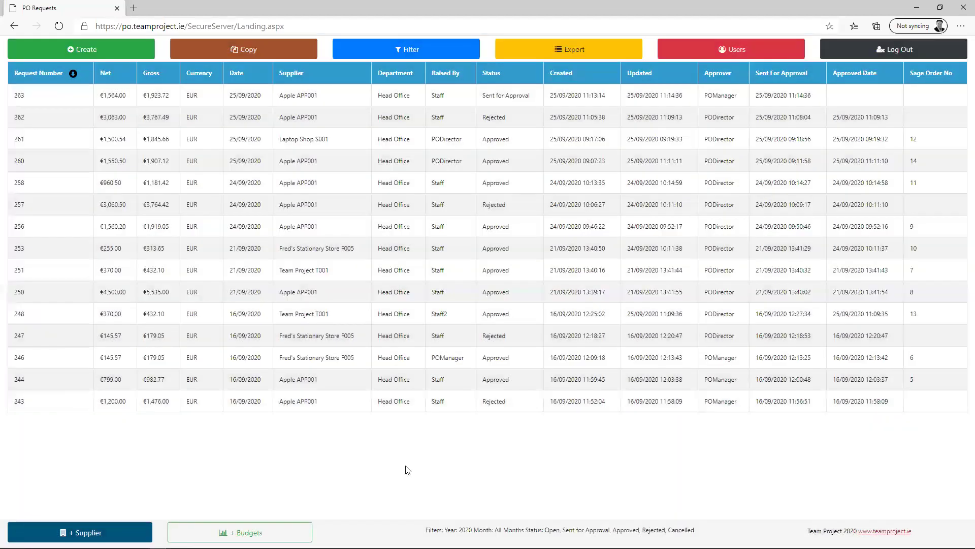